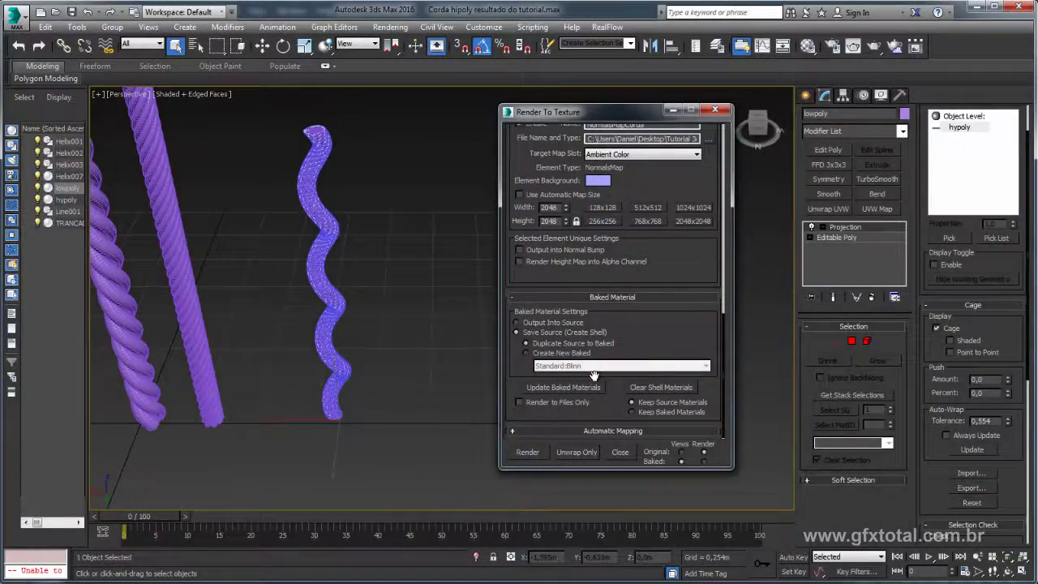
Set the bake to output a duplicate baked material, then bake the rope's normal map despite the missing-coordinates warning.
{"action": "left_click", "coordinate": [545, 355]}
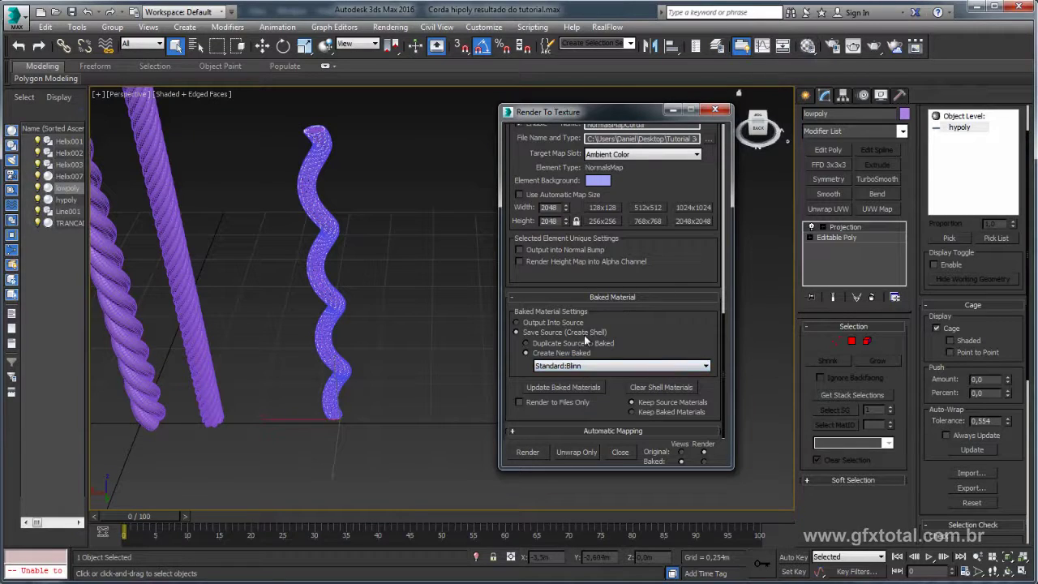
{"action": "left_click", "coordinate": [540, 344]}
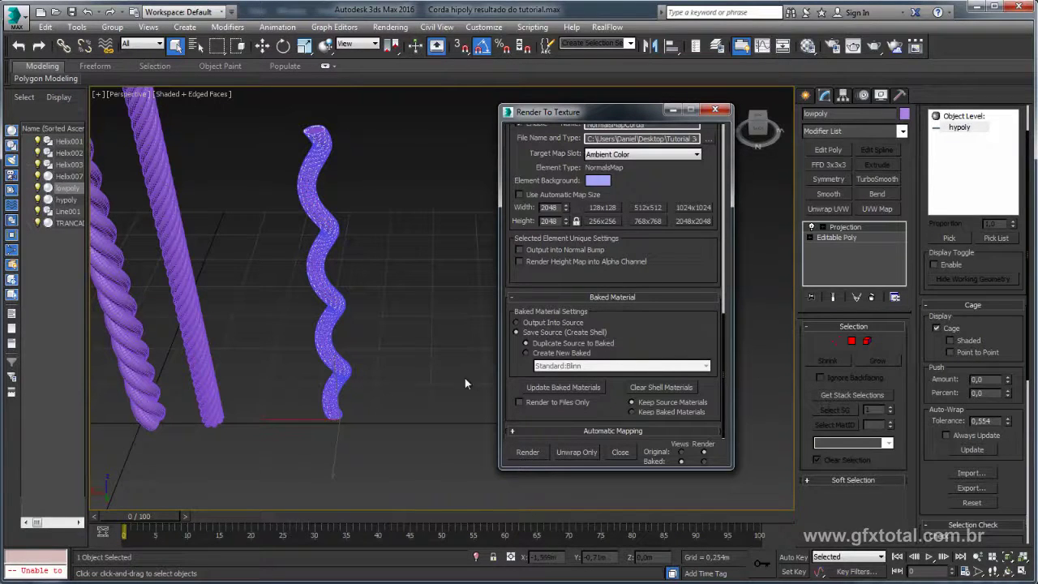
{"action": "left_click", "coordinate": [528, 452]}
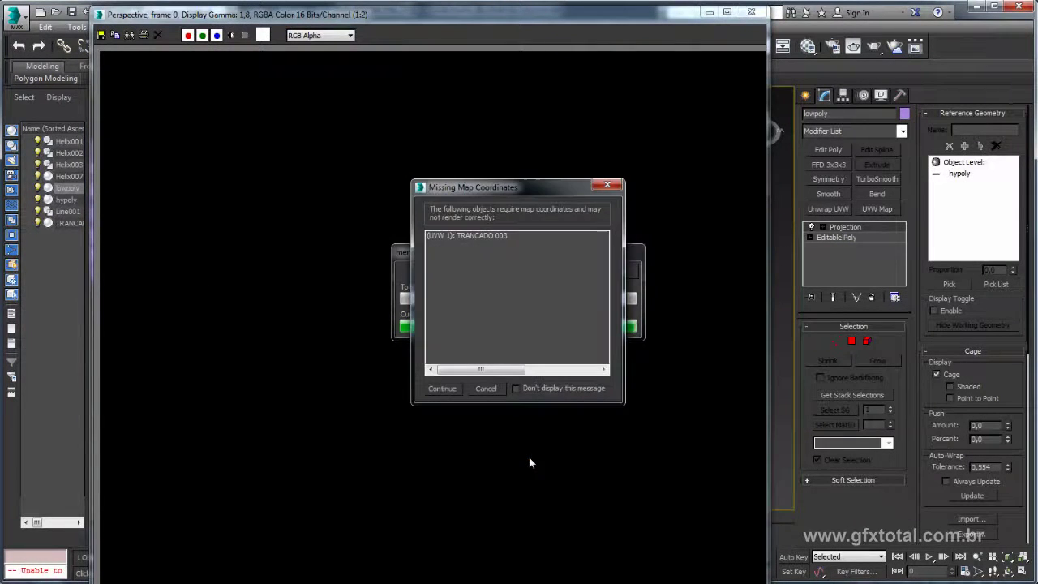
{"action": "left_click", "coordinate": [483, 235]}
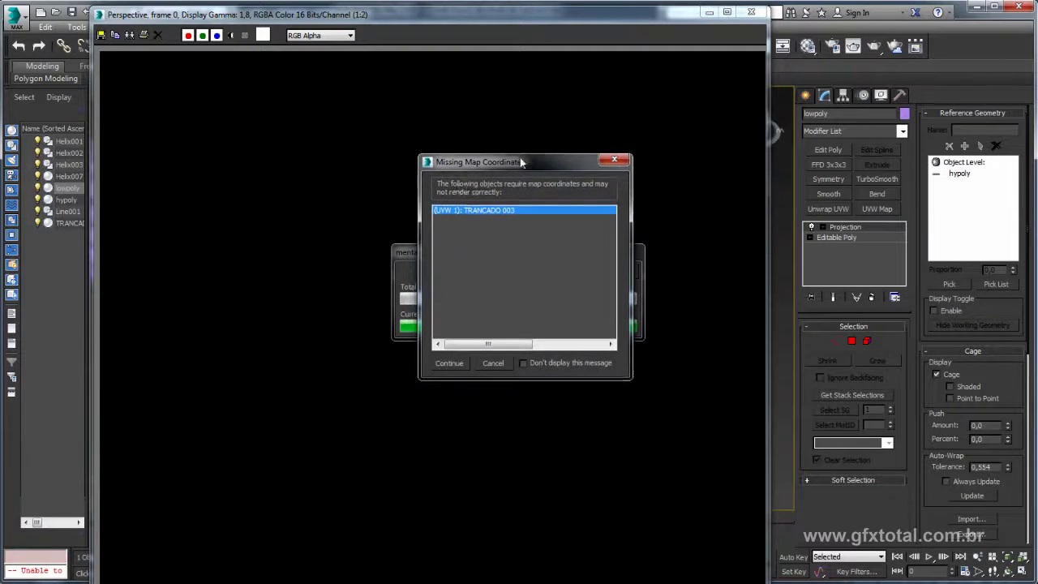
{"action": "left_click", "coordinate": [450, 356]}
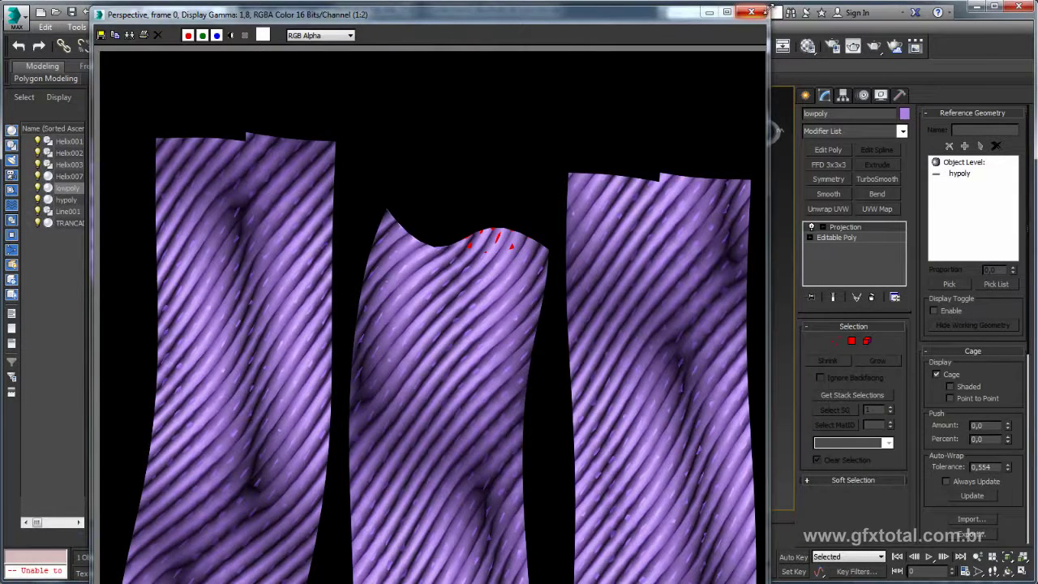
Zoom into the baked render's red artifacts, then place the texture folder window beside 3ds Max.
{"action": "mouse_move", "coordinate": [767, 13]}
{"action": "left_mouse_down"}
{"action": "mouse_move", "coordinate": [615, 206]}
{"action": "mouse_move", "coordinate": [598, 52]}
{"action": "left_mouse_up"}
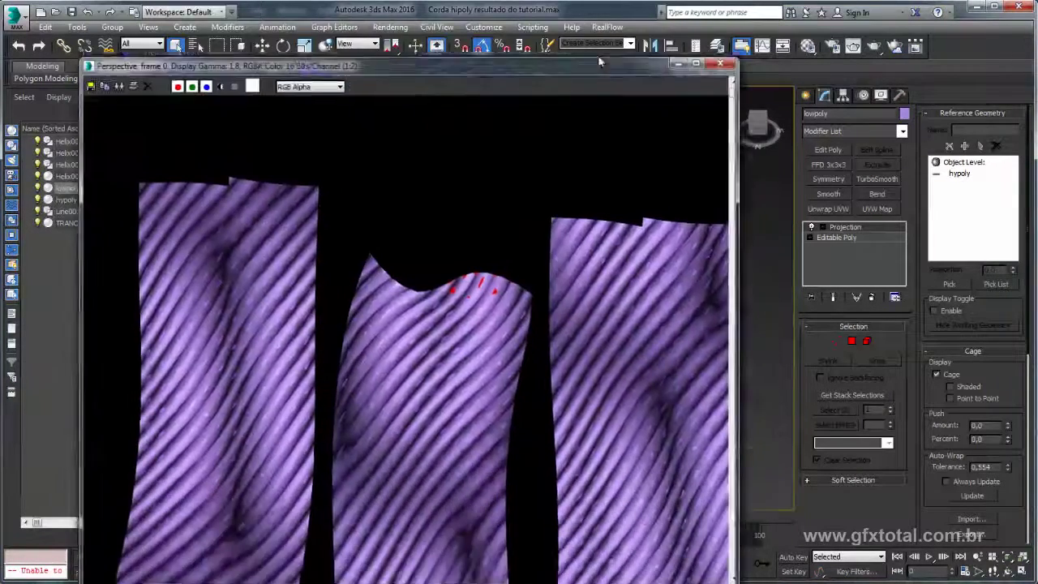
{"action": "scroll", "coordinate": [511, 362], "scroll_direction": "down", "scroll_amount": 1}
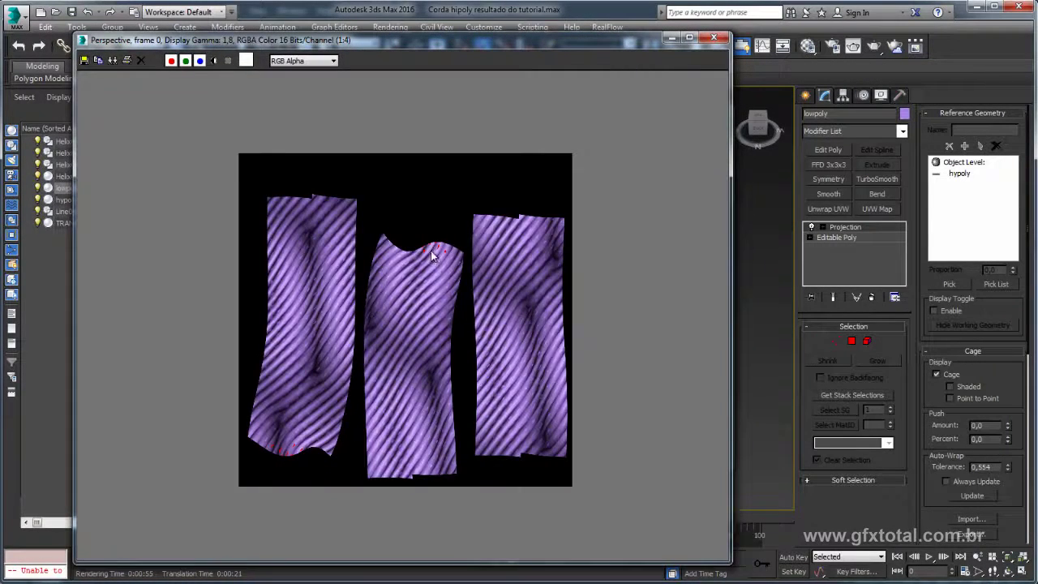
{"action": "scroll", "coordinate": [430, 251], "scroll_direction": "up", "scroll_amount": 1}
{"action": "scroll", "coordinate": [434, 249], "scroll_direction": "up", "scroll_amount": 1}
{"action": "scroll", "coordinate": [438, 256], "scroll_direction": "up", "scroll_amount": 1}
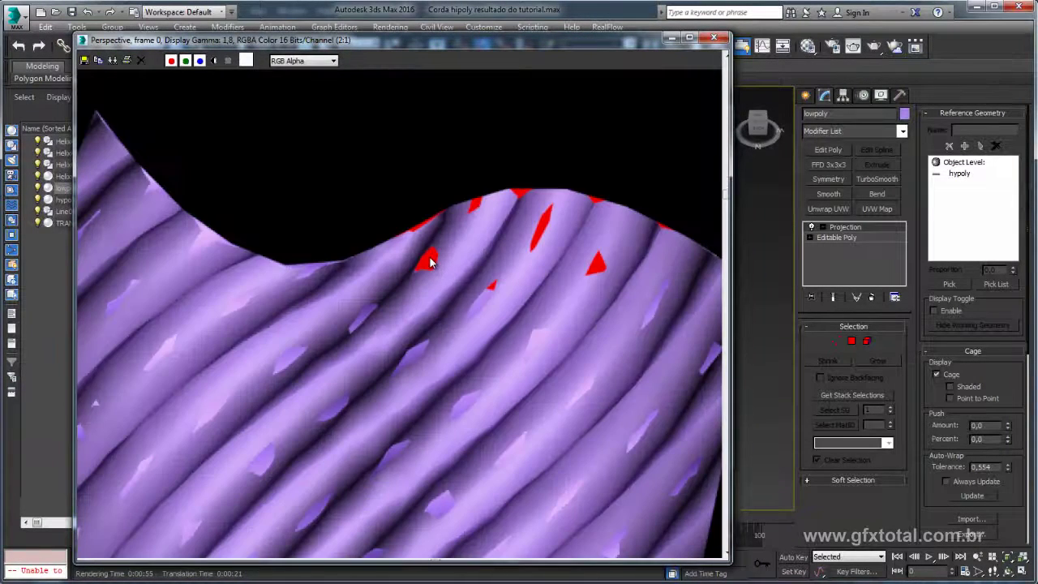
{"action": "scroll", "coordinate": [429, 264], "scroll_direction": "down", "scroll_amount": 1}
{"action": "scroll", "coordinate": [394, 319], "scroll_direction": "up", "scroll_amount": 1}
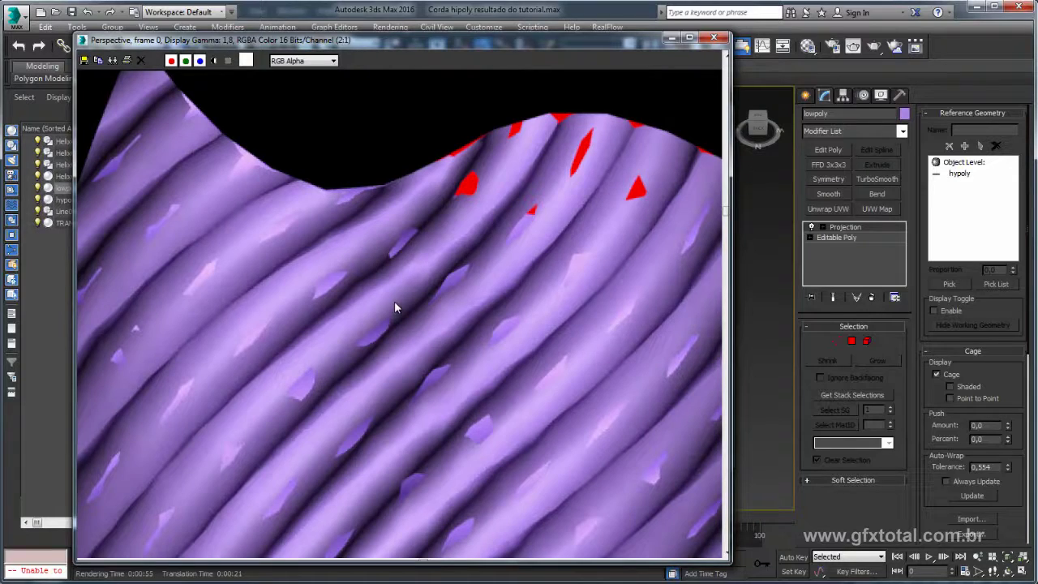
{"action": "scroll", "coordinate": [394, 304], "scroll_direction": "down", "scroll_amount": 1}
{"action": "scroll", "coordinate": [381, 313], "scroll_direction": "down", "scroll_amount": 1}
{"action": "scroll", "coordinate": [379, 313], "scroll_direction": "down", "scroll_amount": 1}
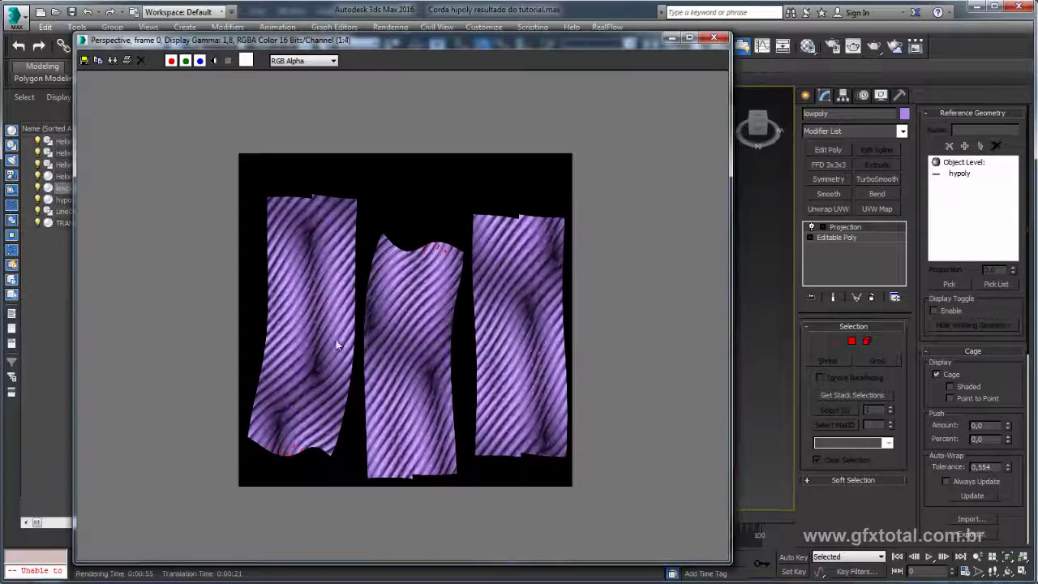
{"action": "scroll", "coordinate": [279, 470], "scroll_direction": "up", "scroll_amount": 1}
{"action": "scroll", "coordinate": [283, 454], "scroll_direction": "up", "scroll_amount": 1}
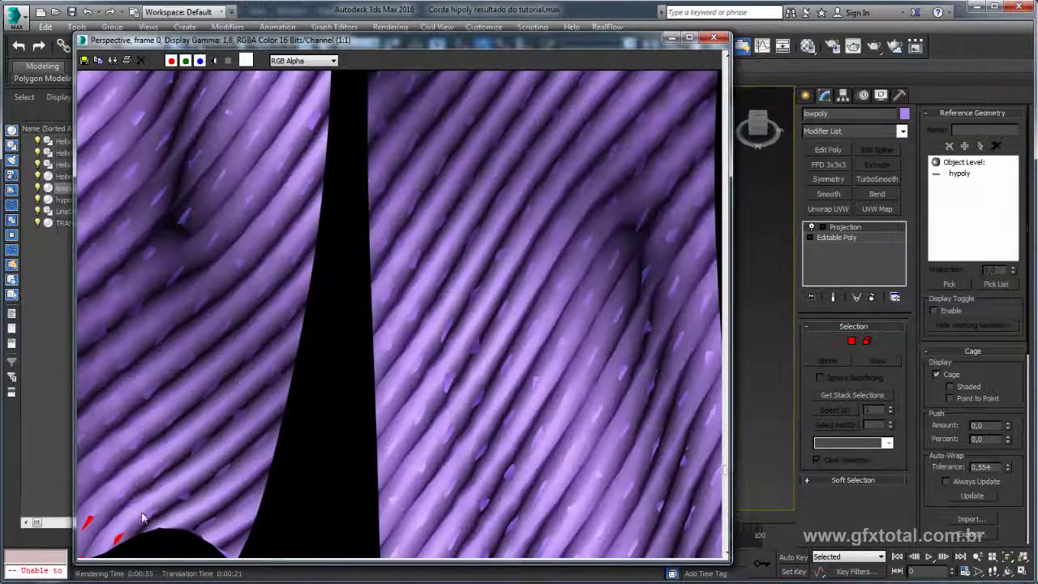
{"action": "middle_click_drag", "start_coordinate": [139, 518], "coordinate": [166, 509]}
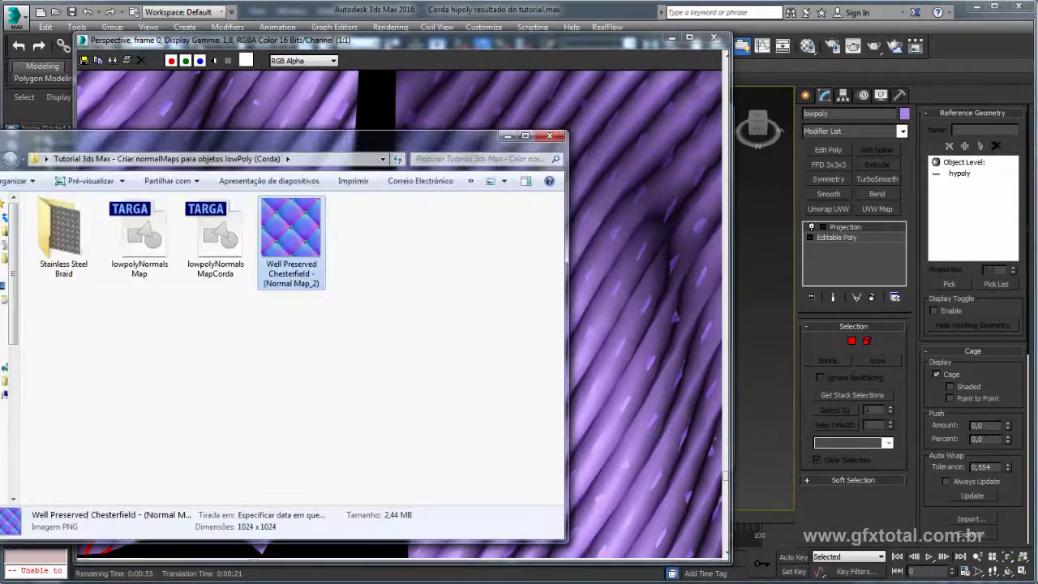
{"action": "key", "text": "alt+Tab"}
{"action": "mouse_move", "coordinate": [276, 158]}
{"action": "left_mouse_down"}
{"action": "mouse_move", "coordinate": [415, 125]}
{"action": "mouse_move", "coordinate": [472, 154]}
{"action": "left_mouse_up"}
Open lowpolyNormalsMapCorda.tga in Photoshop, inspect it at 200%, zoom back out and close it.
{"action": "left_click", "coordinate": [413, 237]}
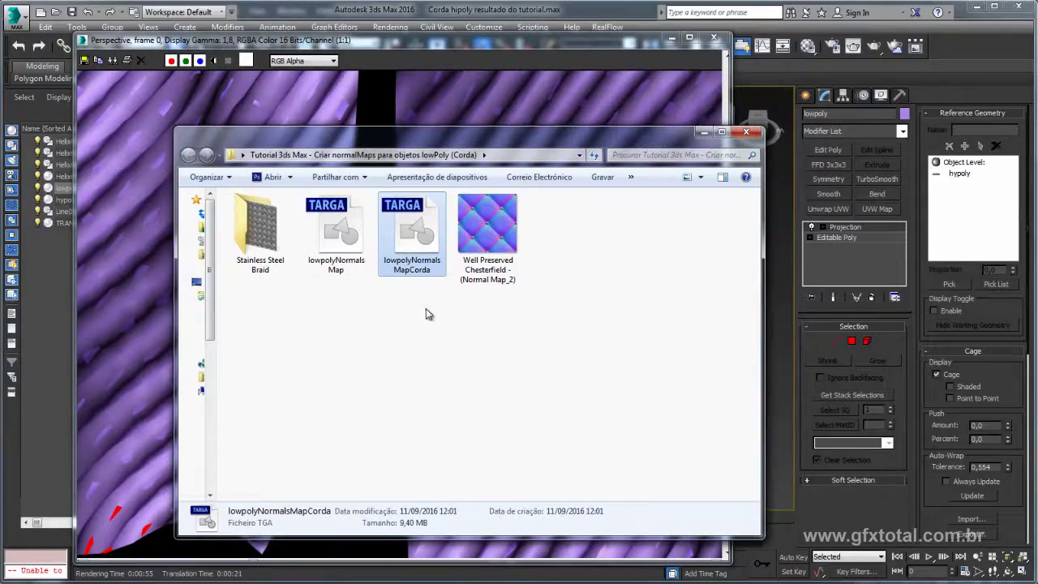
{"action": "double_click", "coordinate": [418, 230]}
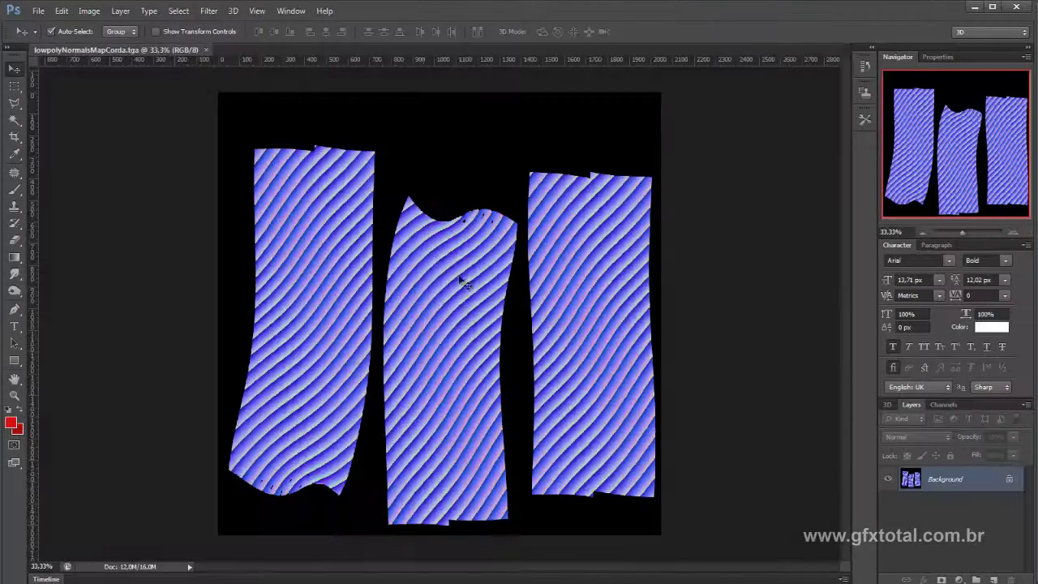
{"action": "left_click", "coordinate": [1013, 233]}
{"action": "left_click", "coordinate": [1013, 232]}
{"action": "left_click", "coordinate": [1013, 232]}
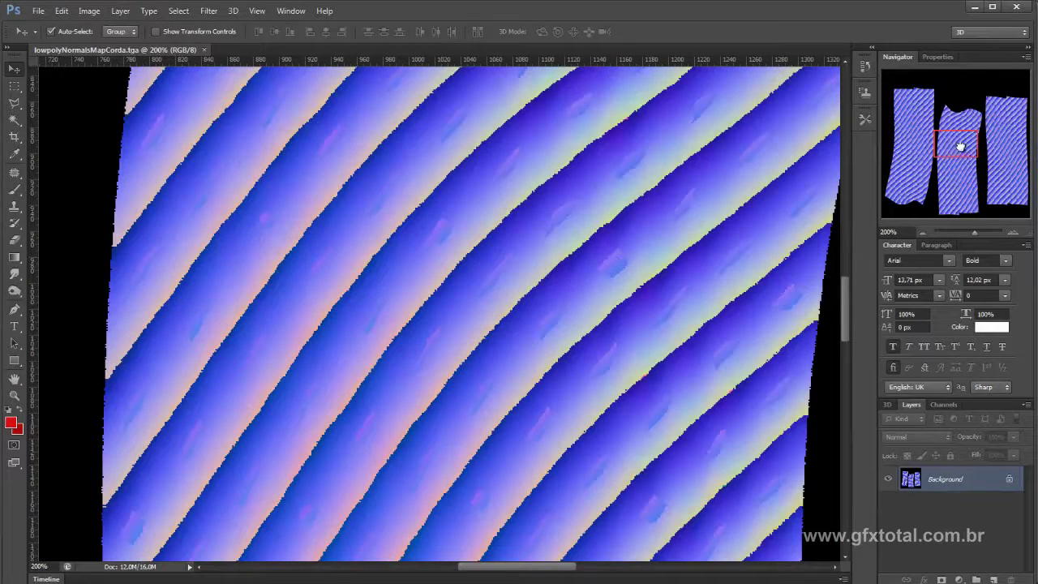
{"action": "left_click_drag", "start_coordinate": [959, 146], "coordinate": [959, 111]}
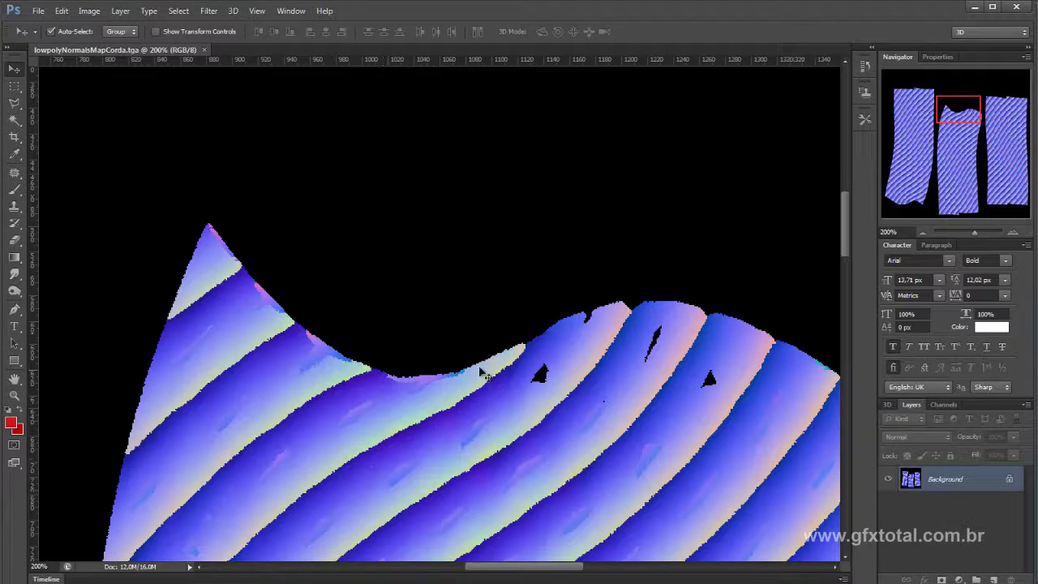
{"action": "left_click", "coordinate": [921, 232]}
{"action": "left_click", "coordinate": [922, 232]}
{"action": "left_click", "coordinate": [922, 232]}
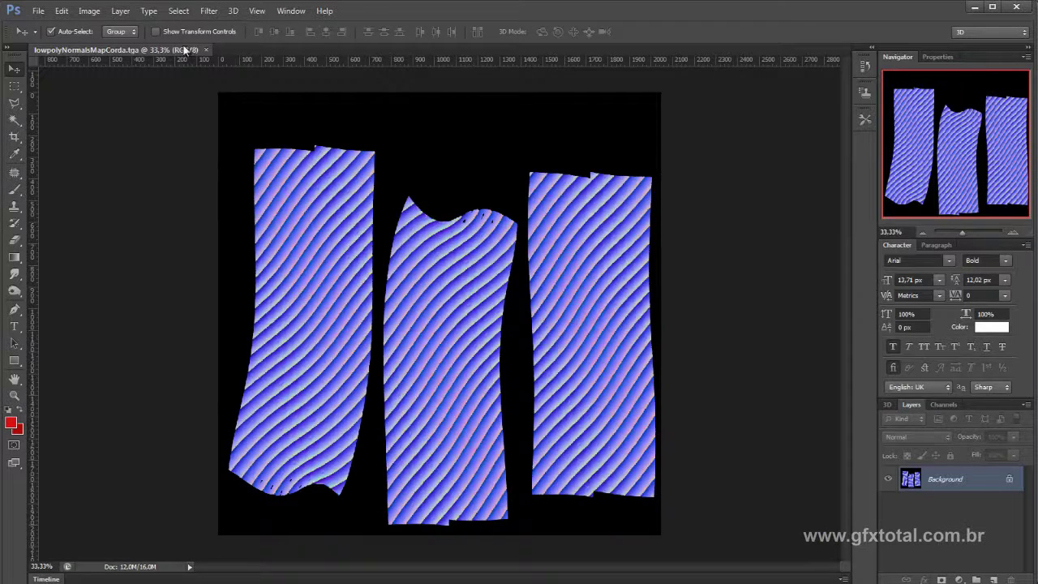
{"action": "left_click", "coordinate": [206, 50]}
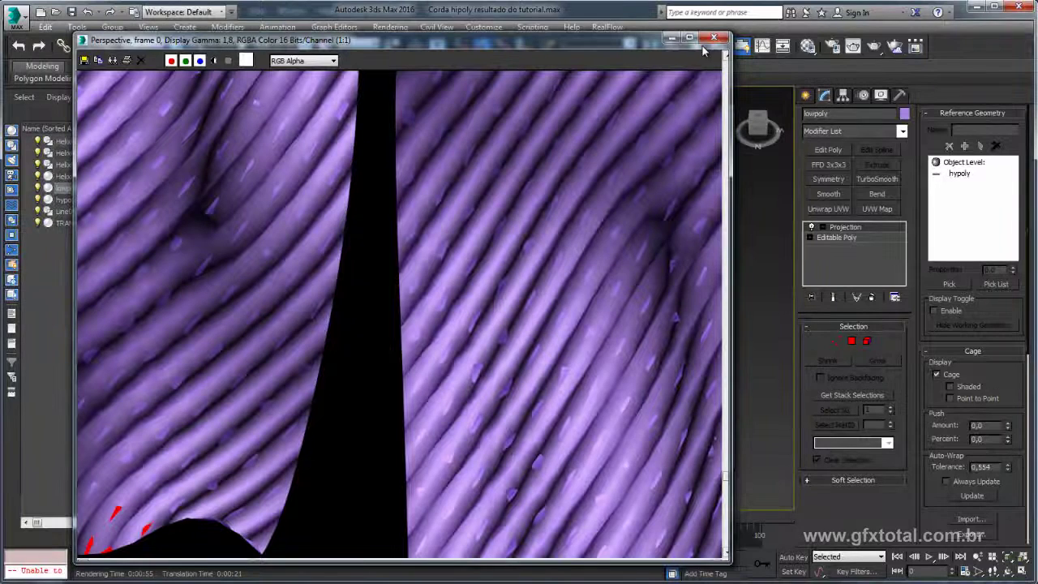
Close the render window, zoom in on the rope and move the bake settings aside.
{"action": "left_click", "coordinate": [713, 37]}
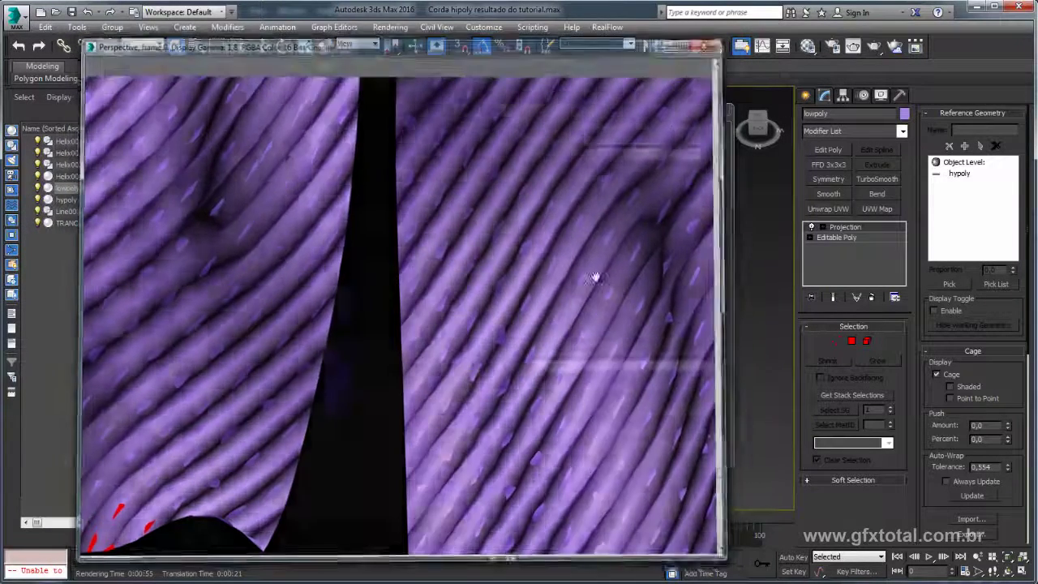
{"action": "middle_click_drag", "start_coordinate": [430, 296], "coordinate": [440, 307], "text": "alt"}
{"action": "scroll", "coordinate": [441, 306], "scroll_direction": "up", "scroll_amount": 5}
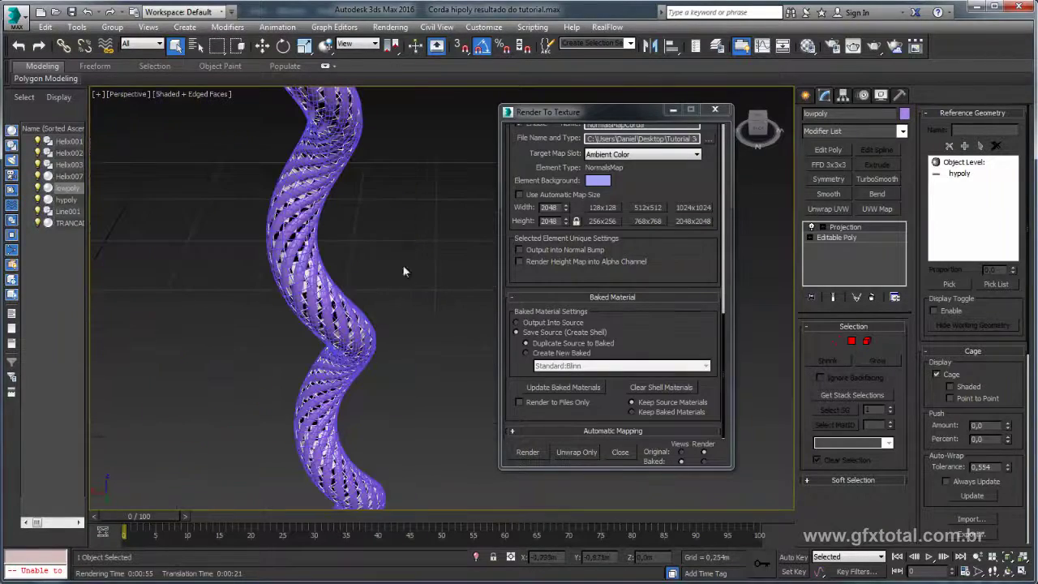
{"action": "left_click_drag", "start_coordinate": [651, 111], "coordinate": [231, 109]}
{"action": "mouse_move", "coordinate": [489, 192]}
{"action": "middle_mouse_down"}
{"action": "mouse_move", "coordinate": [630, 312]}
{"action": "mouse_move", "coordinate": [736, 314]}
{"action": "middle_mouse_up"}
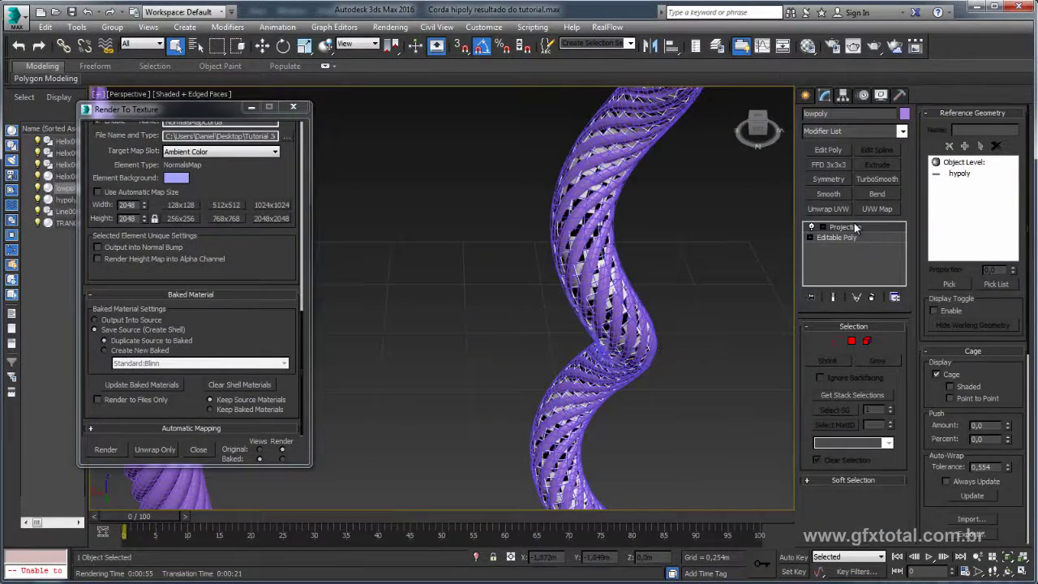
{"action": "scroll", "coordinate": [660, 311], "scroll_direction": "up", "scroll_amount": 3}
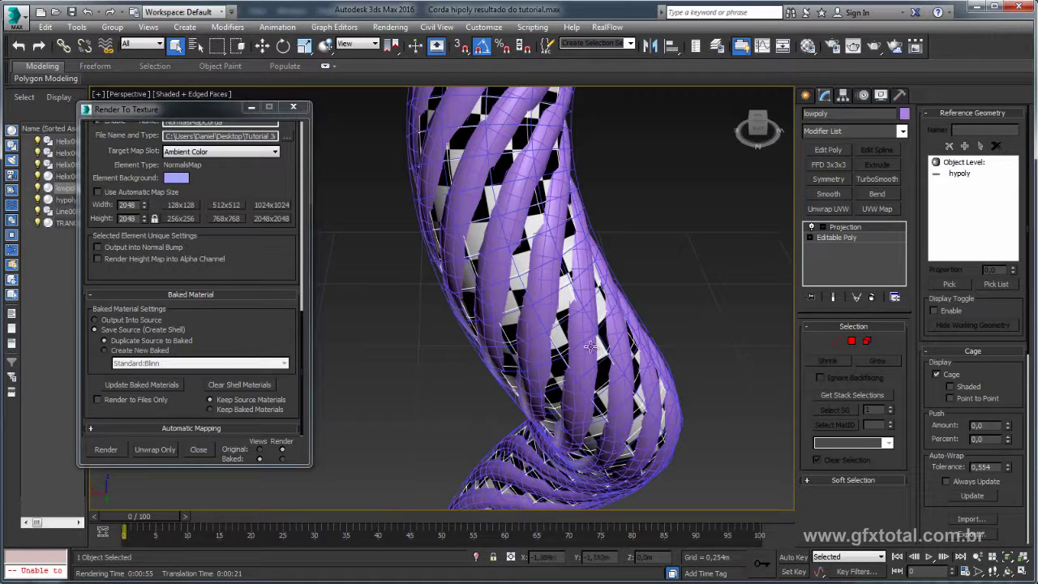
Test-inflate the projection cage with Cage Push Amount, checking the rope from a side view.
{"action": "left_click", "coordinate": [1009, 427]}
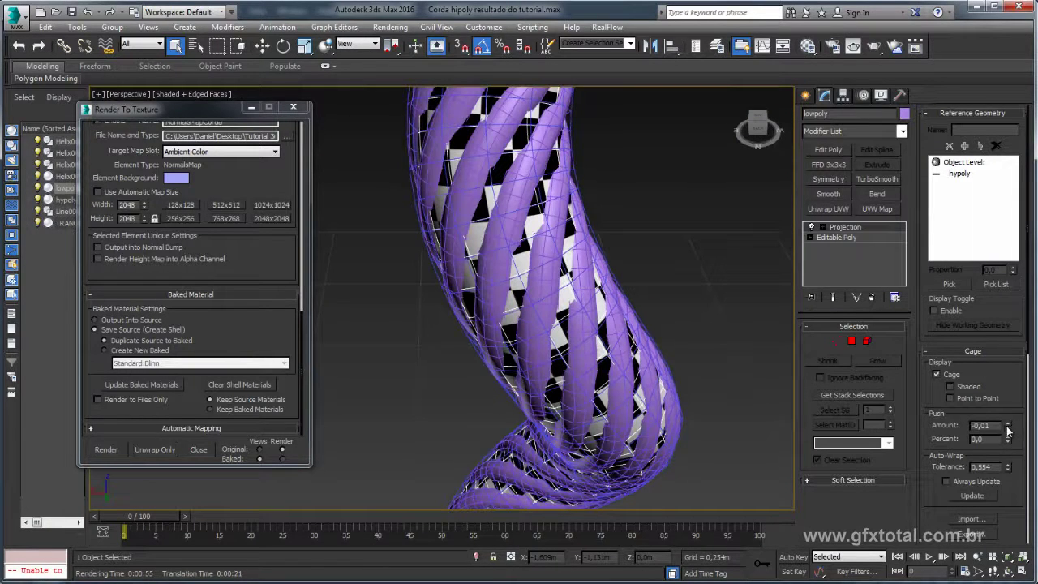
{"action": "left_click_drag", "start_coordinate": [1008, 431], "coordinate": [1009, 422]}
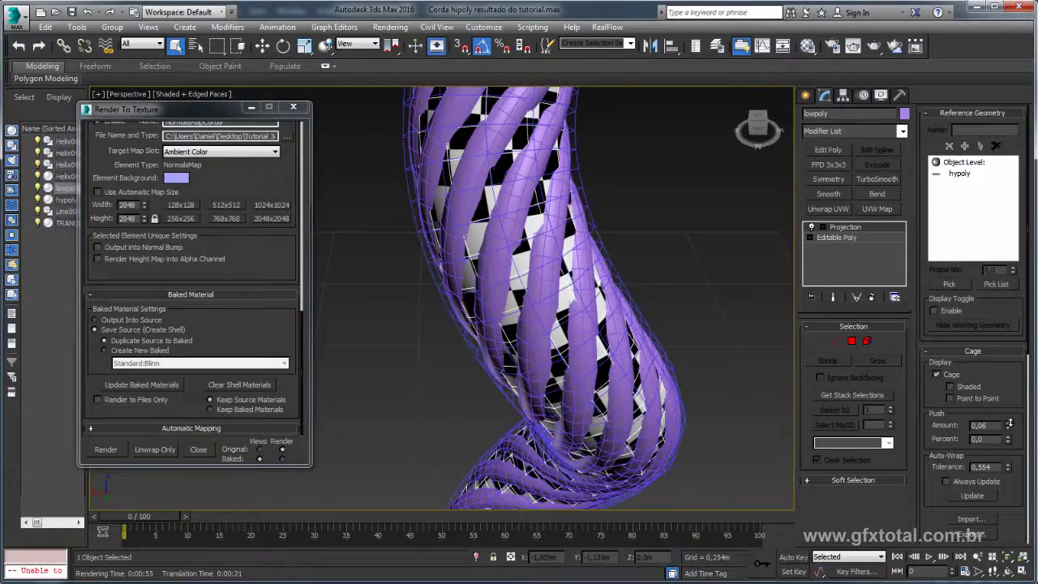
{"action": "scroll", "coordinate": [635, 254], "scroll_direction": "down", "scroll_amount": 2}
{"action": "scroll", "coordinate": [599, 283], "scroll_direction": "down", "scroll_amount": 2}
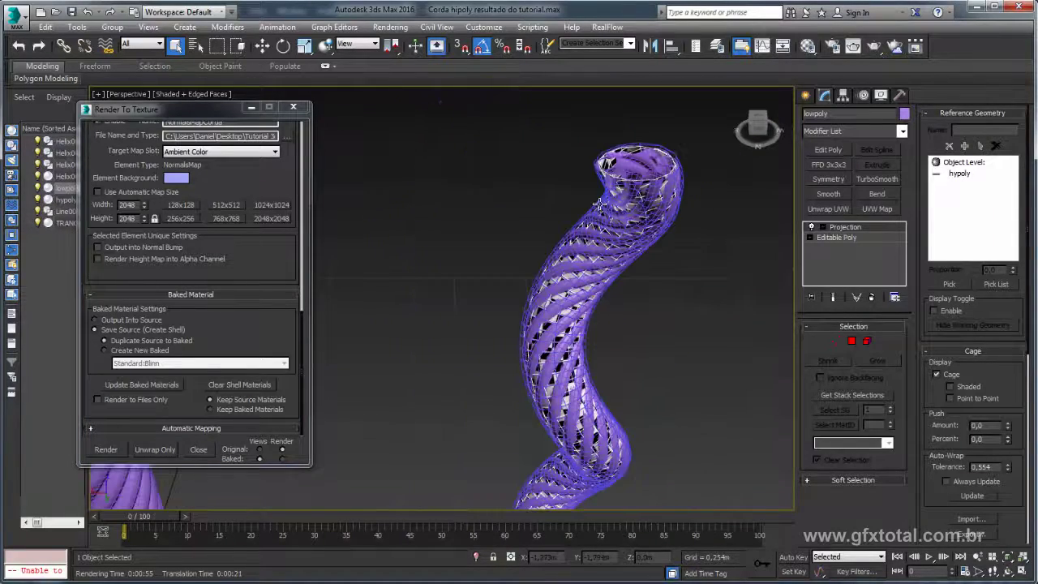
{"action": "scroll", "coordinate": [602, 223], "scroll_direction": "up", "scroll_amount": 1}
{"action": "scroll", "coordinate": [633, 294], "scroll_direction": "up", "scroll_amount": 1}
{"action": "scroll", "coordinate": [636, 293], "scroll_direction": "up", "scroll_amount": 1}
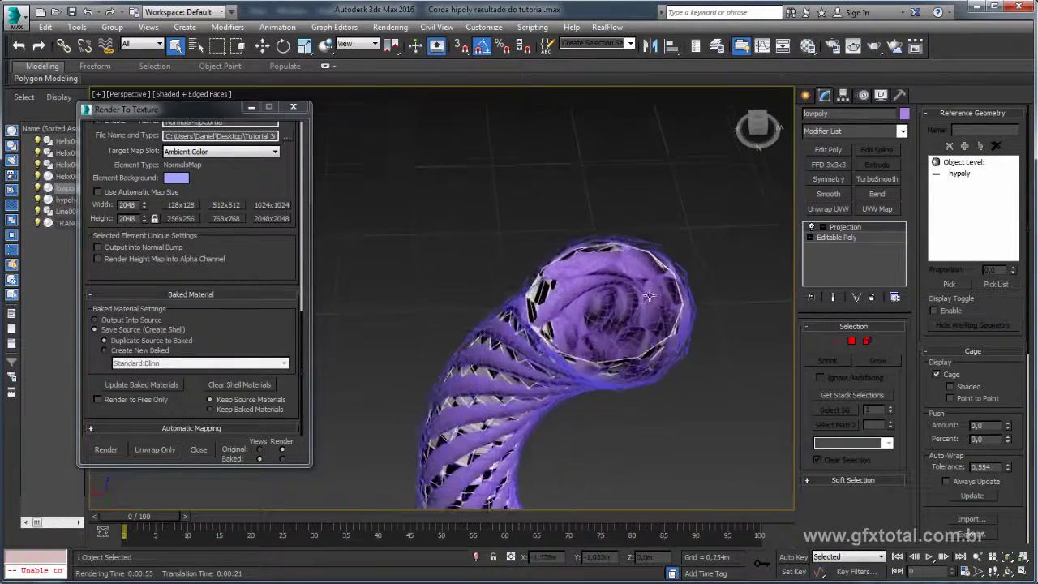
{"action": "scroll", "coordinate": [646, 290], "scroll_direction": "up", "scroll_amount": 2}
{"action": "scroll", "coordinate": [646, 290], "scroll_direction": "up", "scroll_amount": 2}
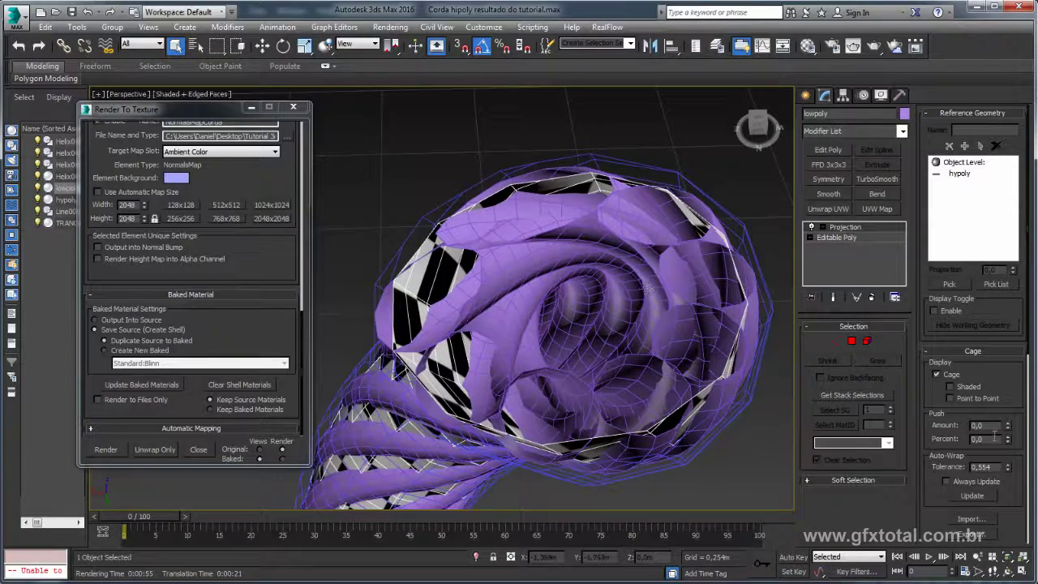
{"action": "scroll", "coordinate": [584, 389], "scroll_direction": "down", "scroll_amount": 5}
{"action": "mouse_move", "coordinate": [583, 389]}
{"action": "middle_mouse_down", "text": "alt"}
{"action": "mouse_move", "coordinate": [602, 267]}
{"action": "mouse_move", "coordinate": [599, 216]}
{"action": "middle_mouse_up", "text": "alt"}
{"action": "scroll", "coordinate": [596, 235], "scroll_direction": "down", "scroll_amount": 3}
{"action": "scroll", "coordinate": [594, 245], "scroll_direction": "up", "scroll_amount": 3}
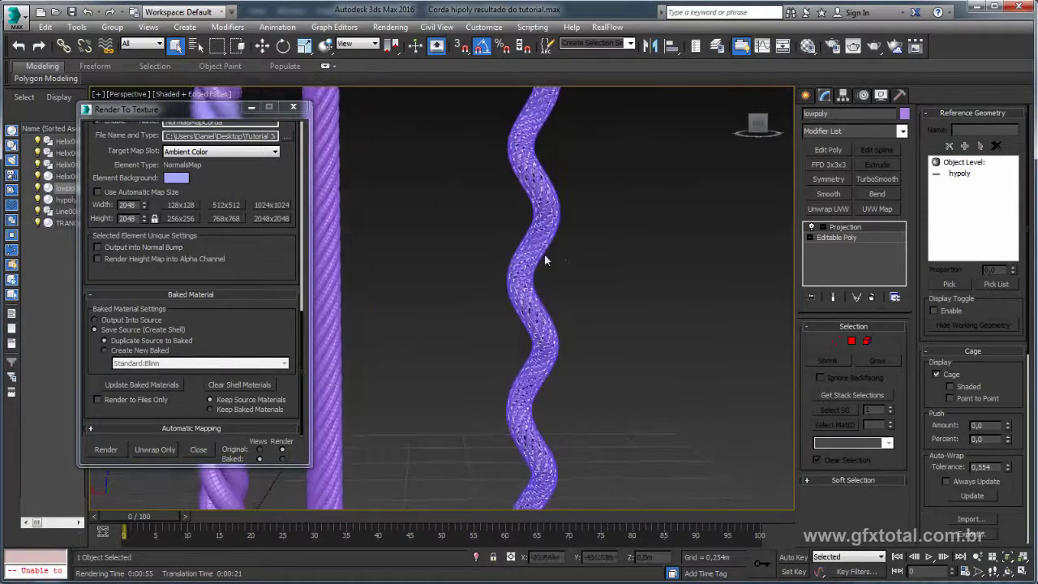
Re-bake the normal map, overwriting the existing file and continuing past the warning.
{"action": "left_click", "coordinate": [104, 449]}
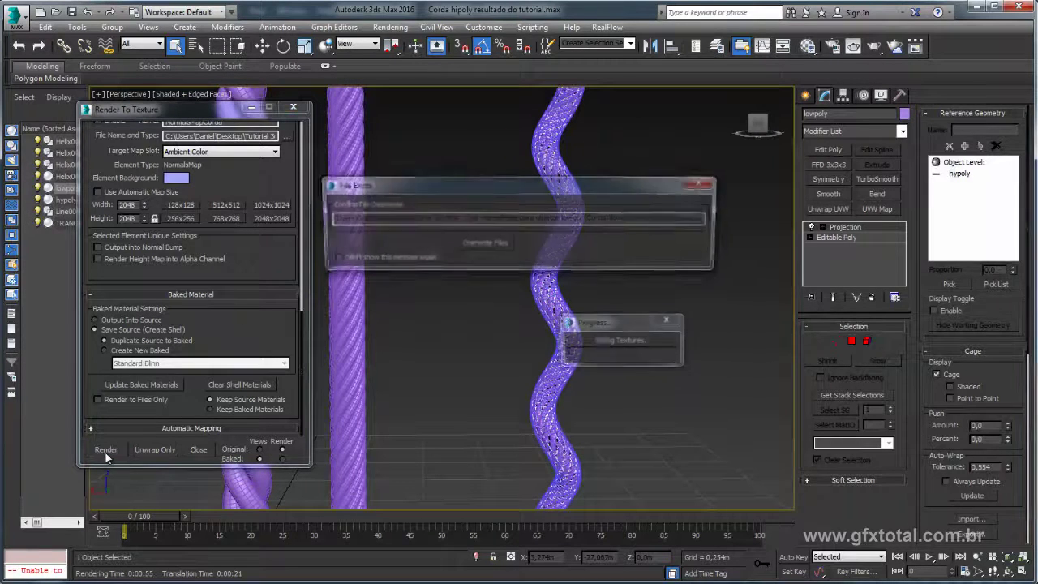
{"action": "left_click", "coordinate": [488, 241]}
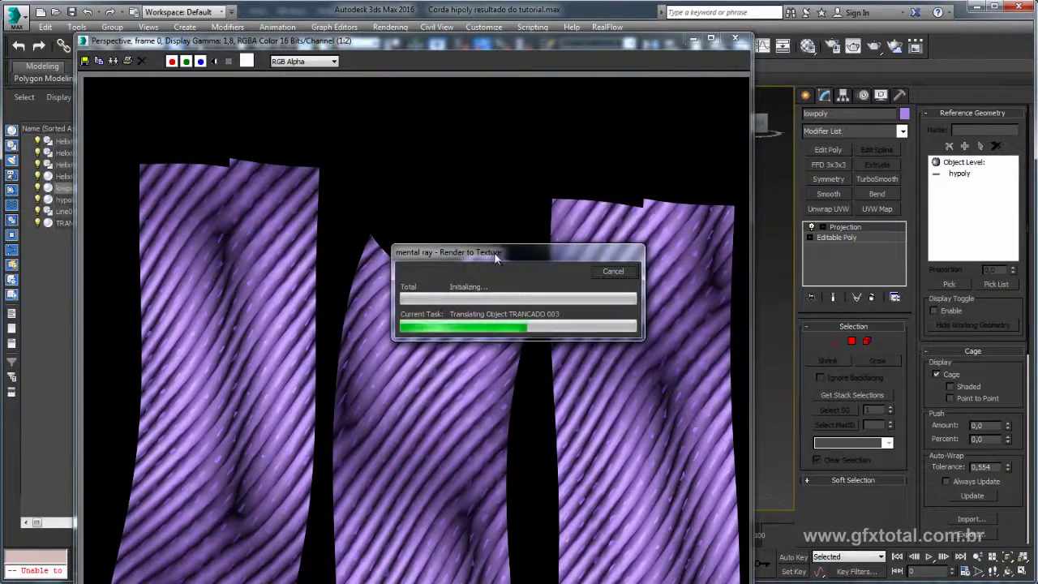
{"action": "left_click_drag", "start_coordinate": [496, 256], "coordinate": [464, 203]}
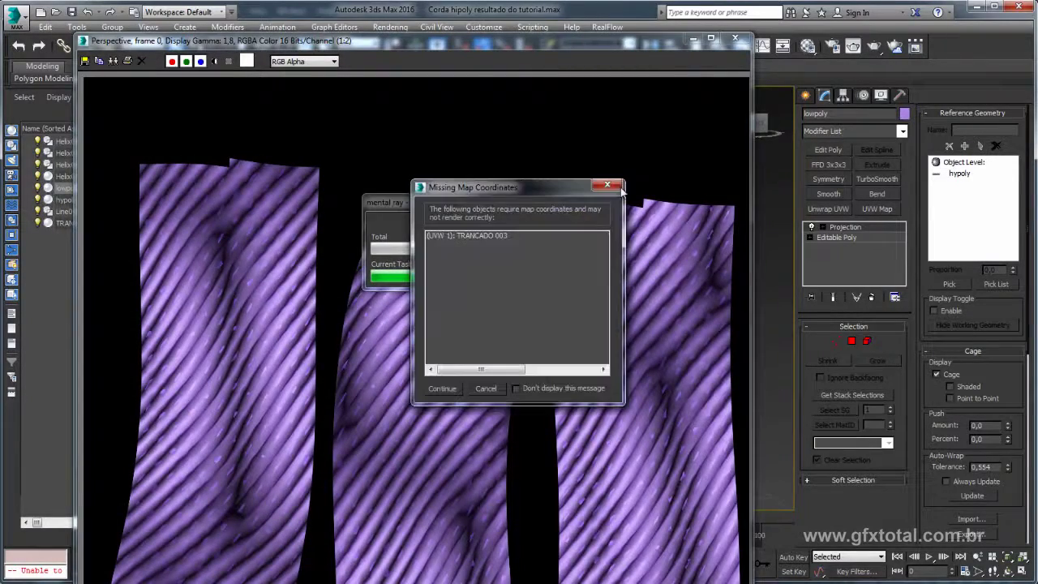
{"action": "left_click", "coordinate": [442, 389]}
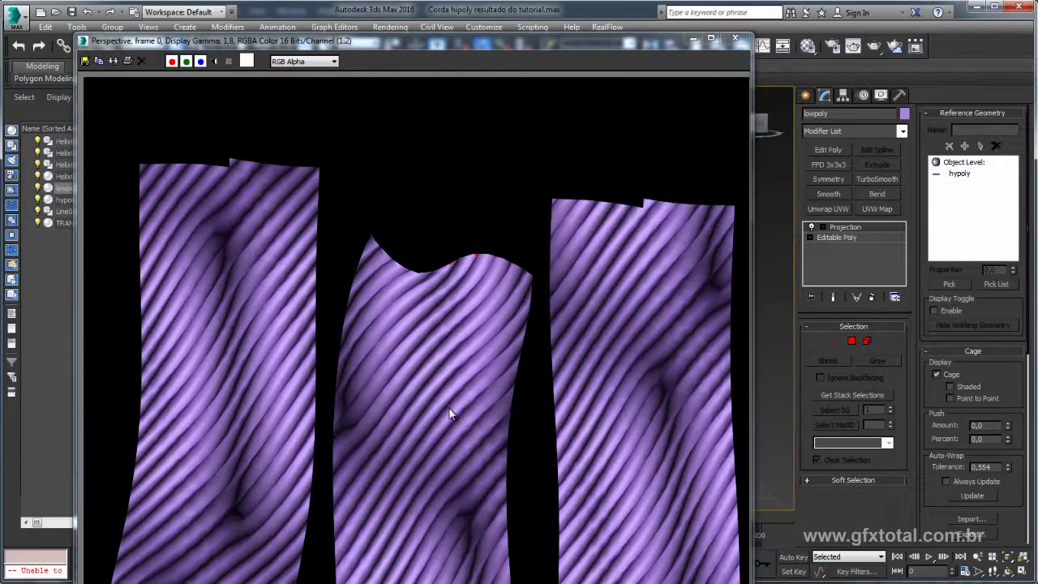
Zoom in and out to inspect the three baked strips, then close the render window.
{"action": "scroll", "coordinate": [244, 396], "scroll_direction": "up", "scroll_amount": 2}
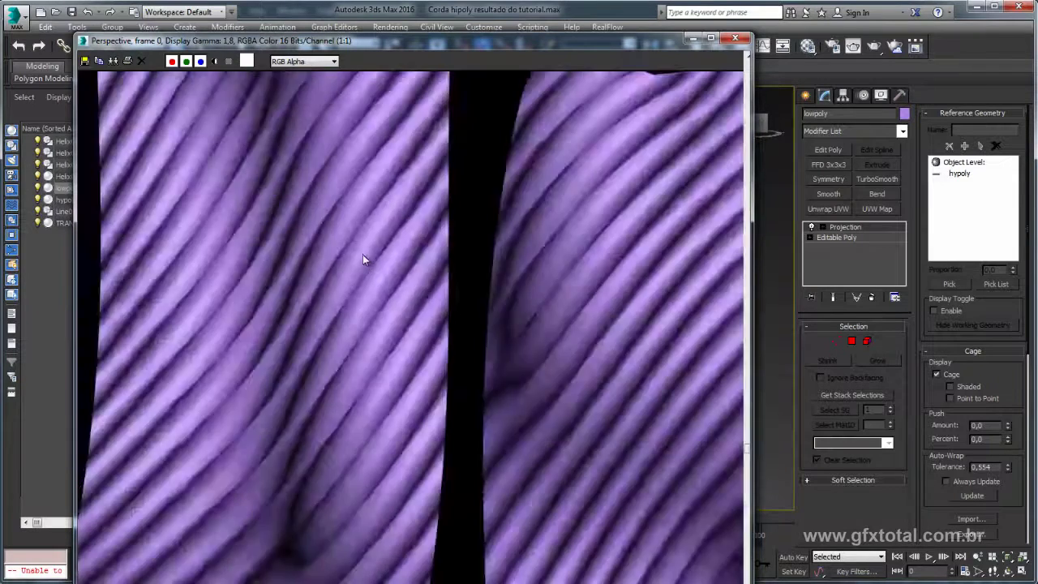
{"action": "scroll", "coordinate": [489, 245], "scroll_direction": "up", "scroll_amount": 2}
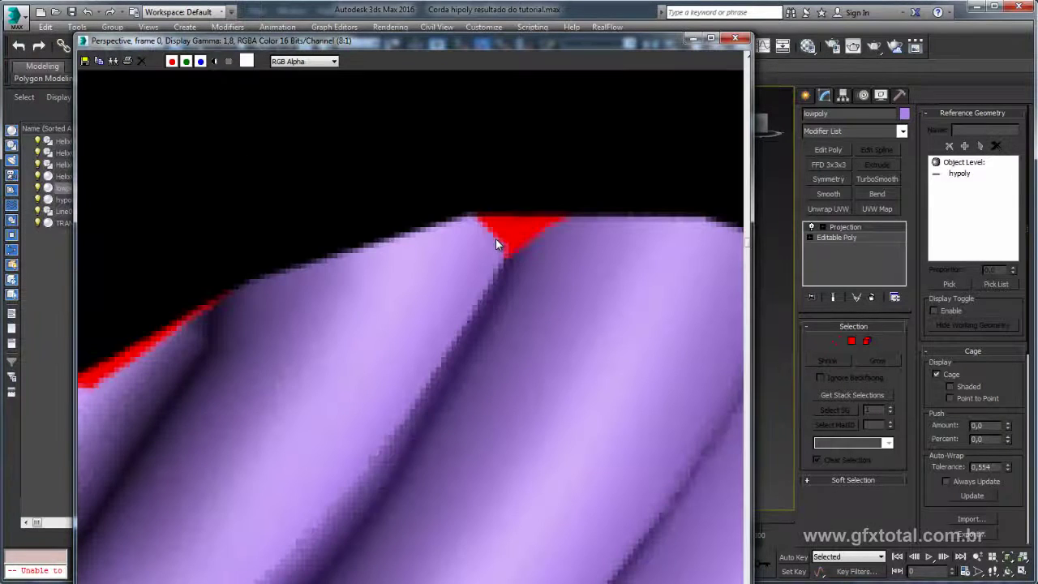
{"action": "scroll", "coordinate": [516, 233], "scroll_direction": "down", "scroll_amount": 1}
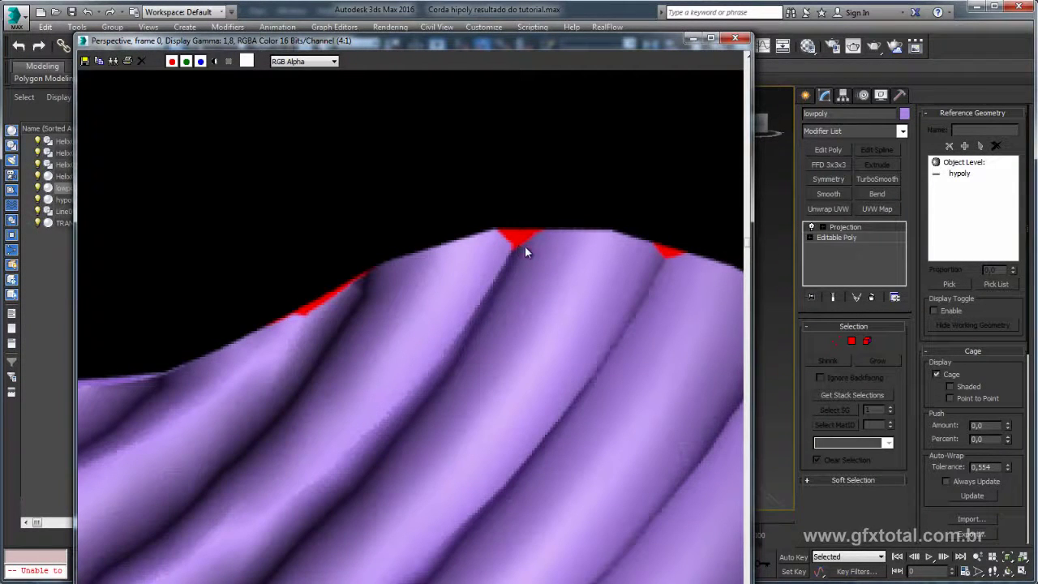
{"action": "scroll", "coordinate": [524, 260], "scroll_direction": "down", "scroll_amount": 1}
{"action": "scroll", "coordinate": [524, 260], "scroll_direction": "down", "scroll_amount": 1}
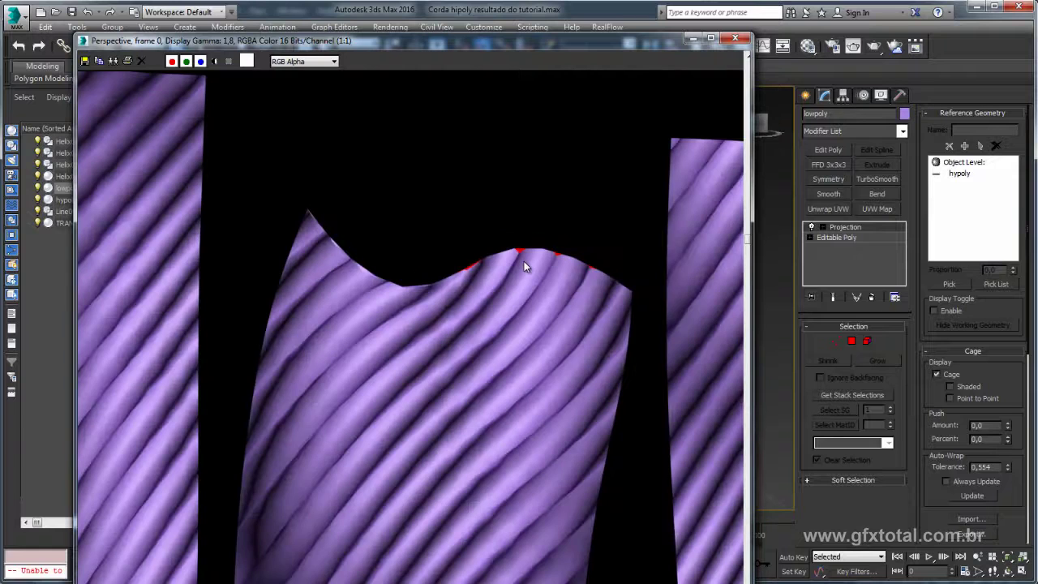
{"action": "scroll", "coordinate": [524, 261], "scroll_direction": "down", "scroll_amount": 1}
{"action": "scroll", "coordinate": [321, 371], "scroll_direction": "down", "scroll_amount": 1}
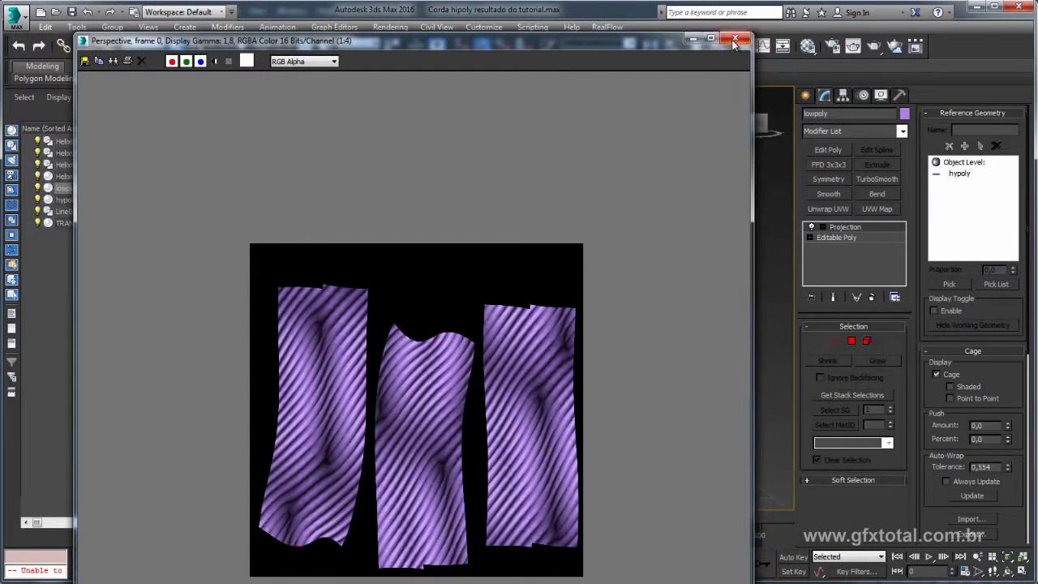
{"action": "scroll", "coordinate": [440, 340], "scroll_direction": "up", "scroll_amount": 1}
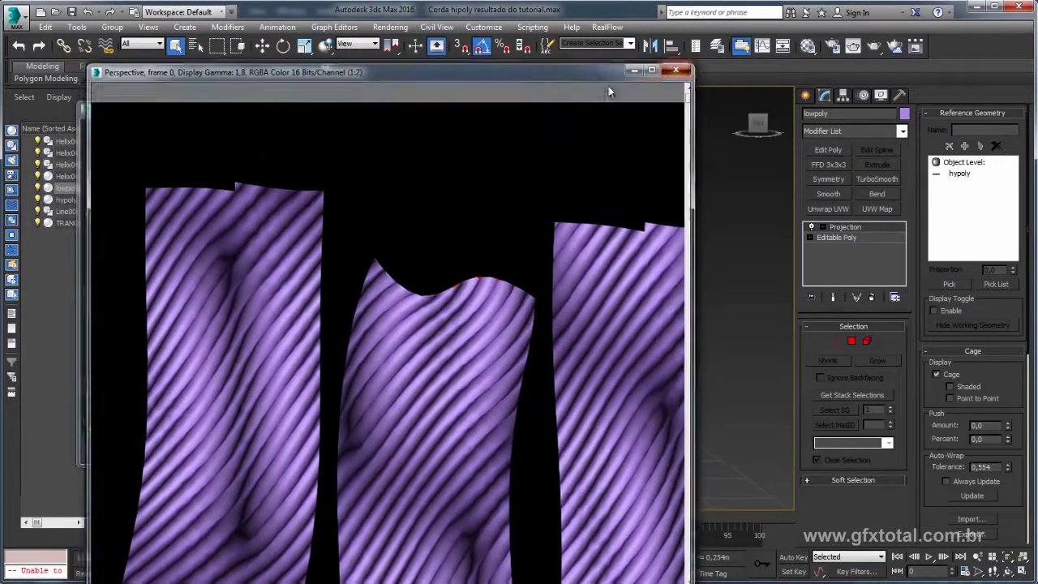
{"action": "left_click", "coordinate": [676, 68]}
{"action": "left_click_drag", "start_coordinate": [209, 115], "coordinate": [213, 99]}
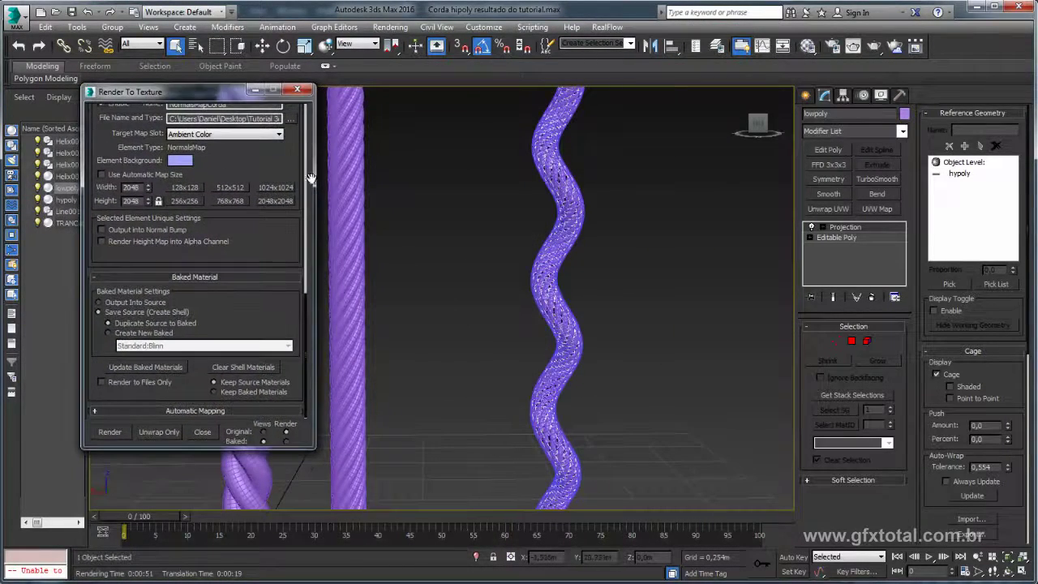
Open the re-baked lowpolyNormalsMapCorda.tga in Photoshop from the texture folder.
{"action": "key", "text": "alt+Tab"}
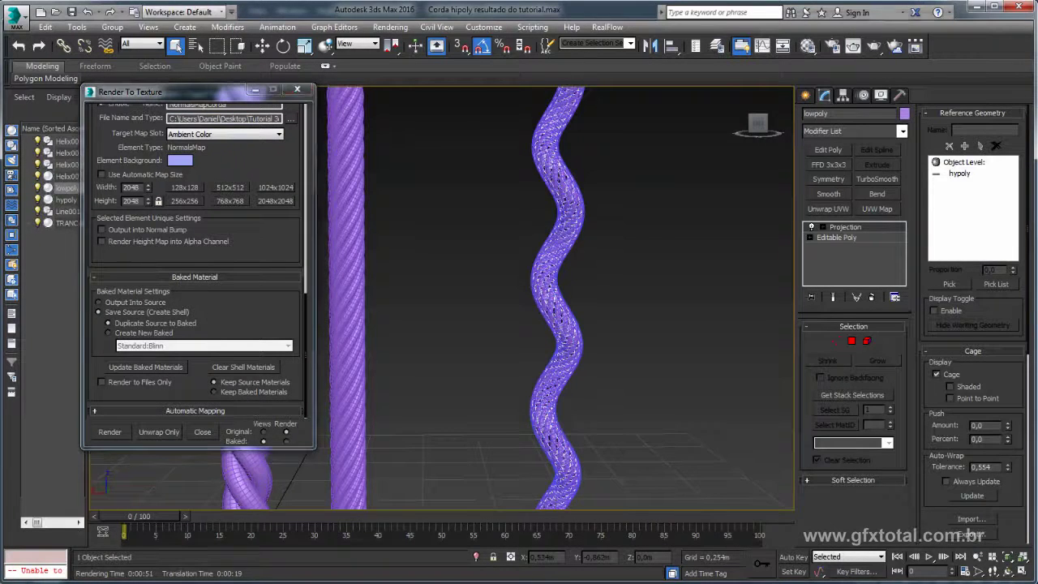
{"action": "left_click", "coordinate": [403, 220]}
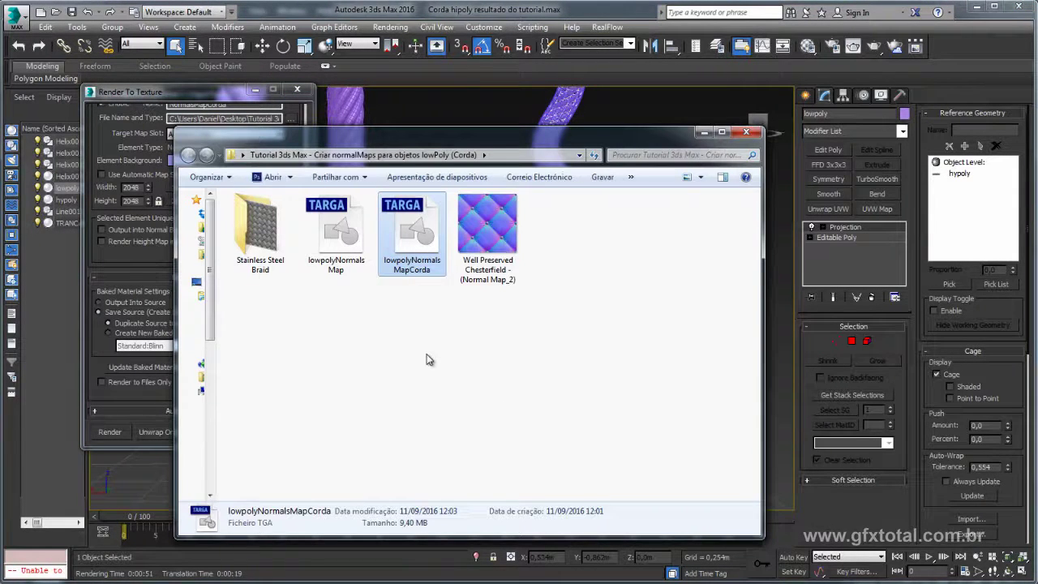
{"action": "double_click", "coordinate": [415, 231]}
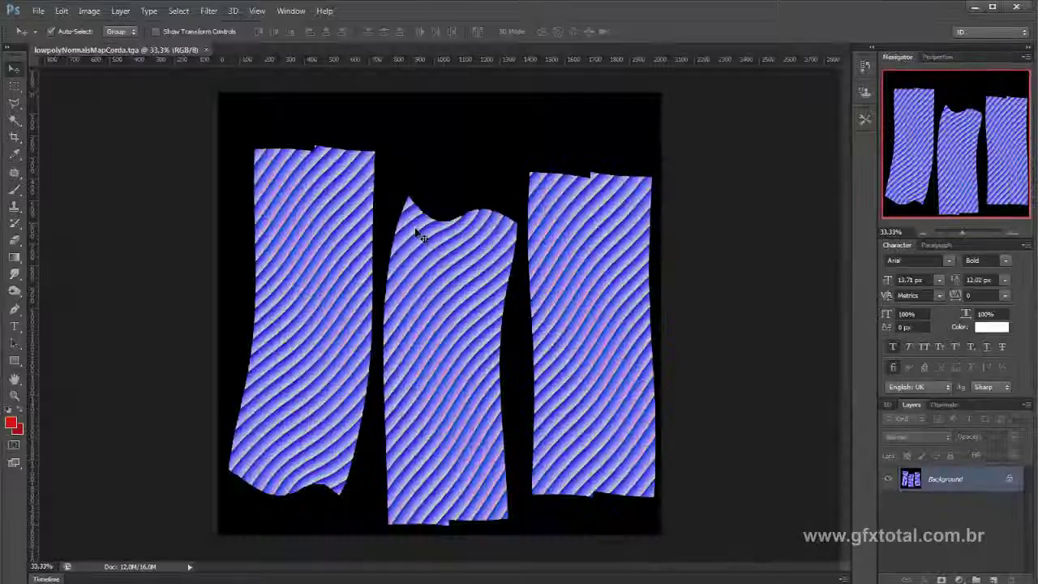
Inspect the jagged stripe edges at zooms up to 500%, then bring up the Filter > Noise options.
{"action": "left_click", "coordinate": [1012, 234]}
{"action": "left_click", "coordinate": [1011, 234]}
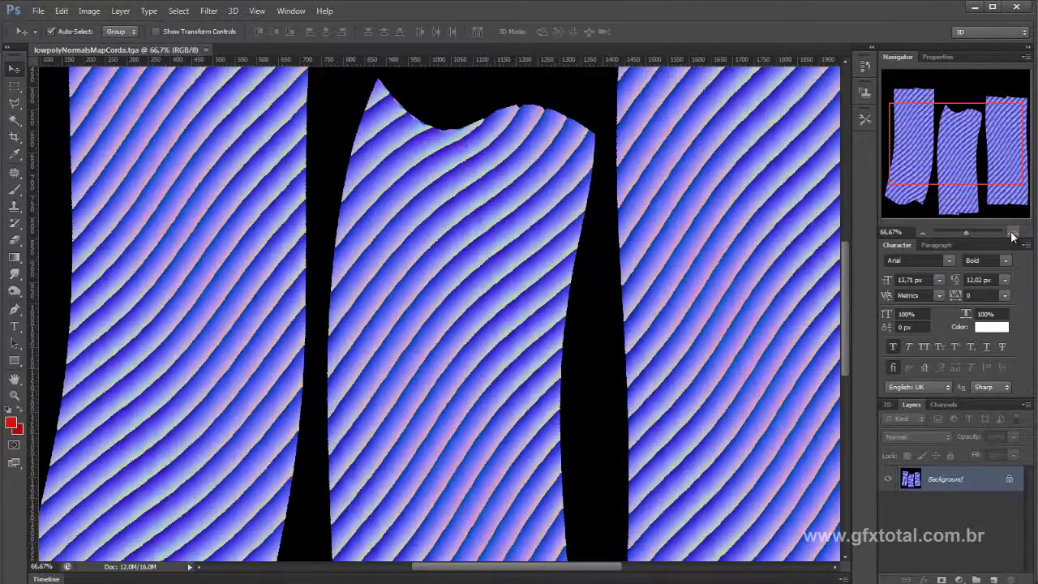
{"action": "left_click", "coordinate": [1012, 233]}
{"action": "left_click", "coordinate": [1012, 233]}
{"action": "left_click", "coordinate": [948, 151]}
{"action": "mouse_move", "coordinate": [947, 151]}
{"action": "left_mouse_down"}
{"action": "mouse_move", "coordinate": [927, 203]}
{"action": "mouse_move", "coordinate": [960, 206]}
{"action": "mouse_move", "coordinate": [958, 192]}
{"action": "left_mouse_up"}
{"action": "left_click", "coordinate": [1012, 233]}
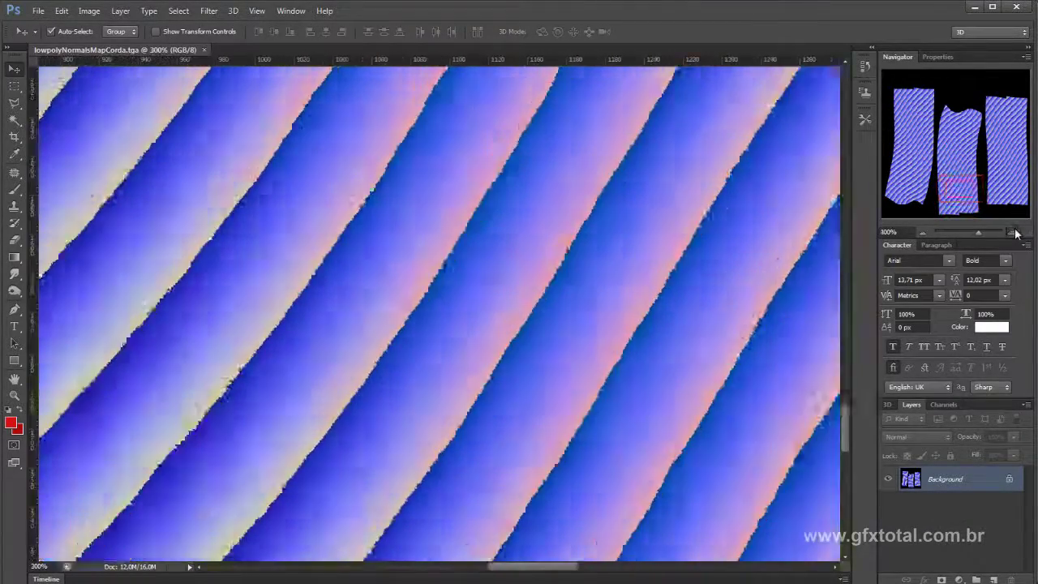
{"action": "left_click", "coordinate": [1011, 233]}
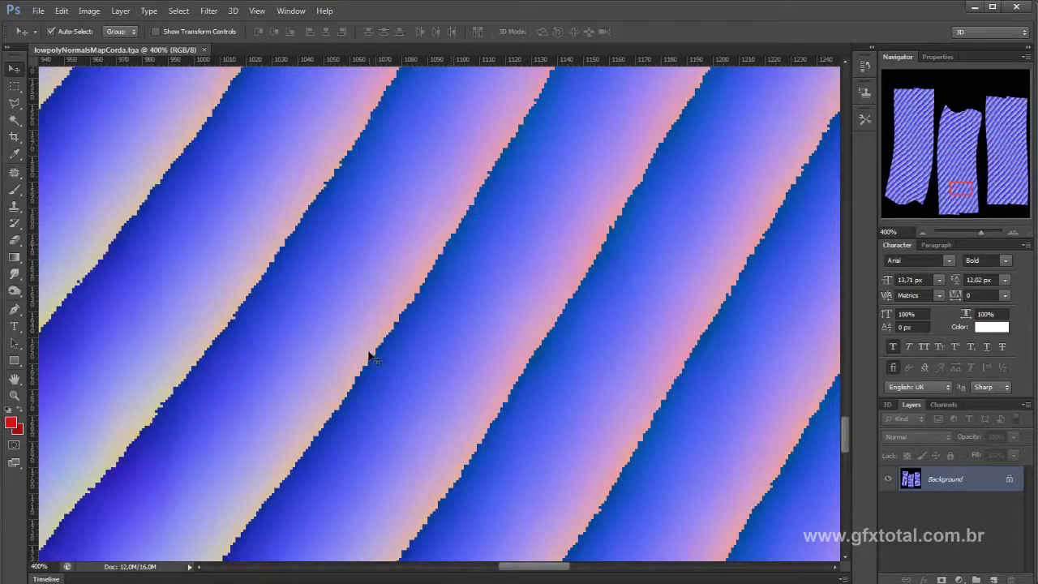
{"action": "left_click", "coordinate": [922, 234]}
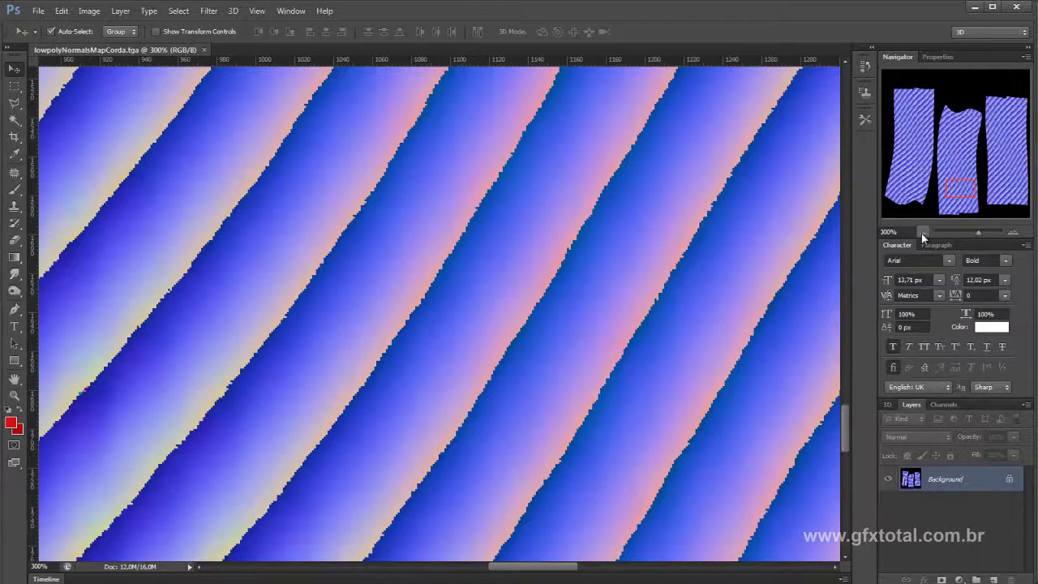
{"action": "left_click", "coordinate": [1011, 233]}
{"action": "left_click", "coordinate": [1010, 234]}
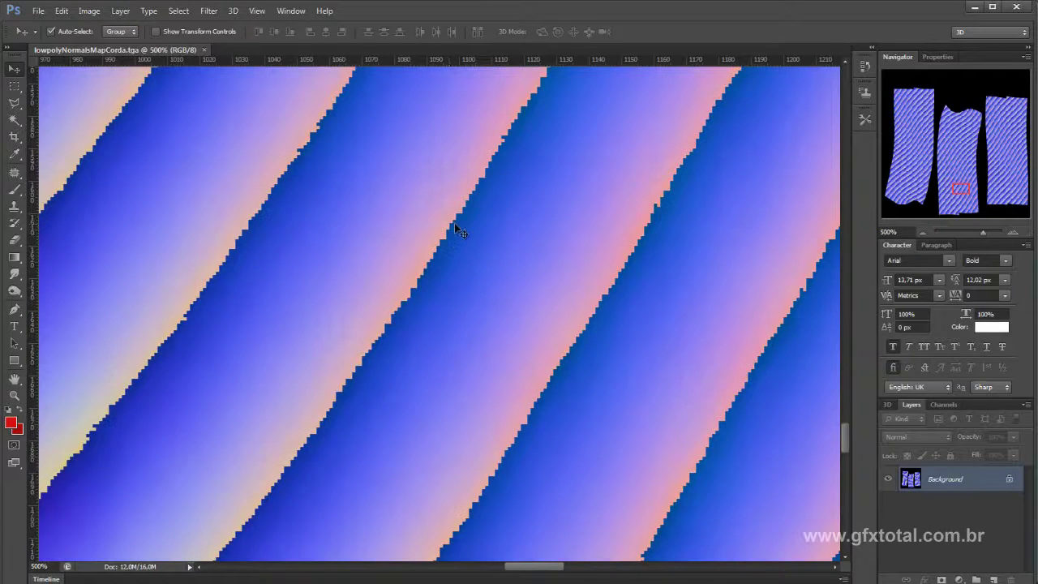
{"action": "left_click", "coordinate": [920, 231]}
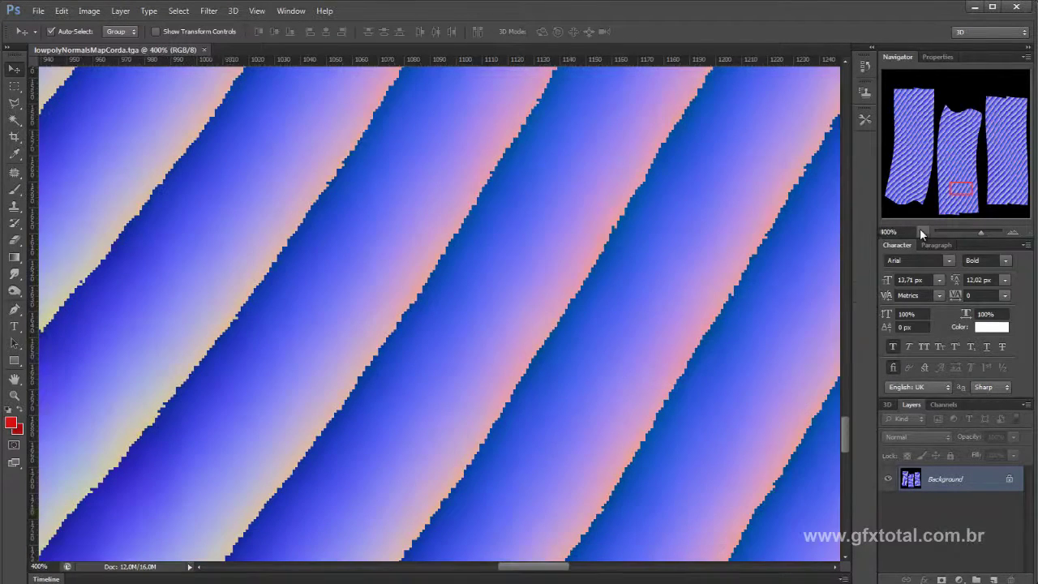
{"action": "left_click", "coordinate": [920, 231]}
{"action": "left_click", "coordinate": [919, 231]}
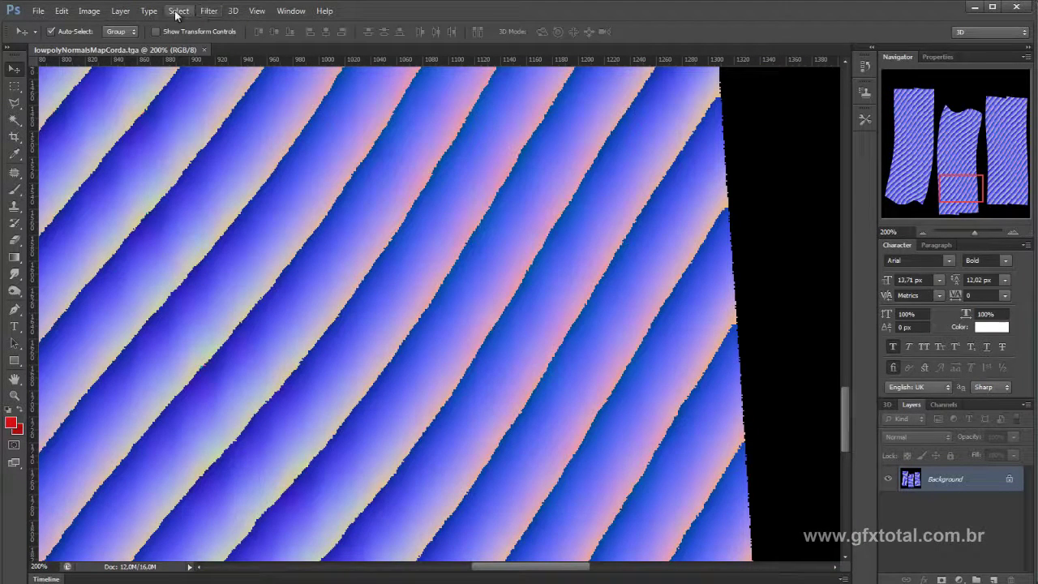
{"action": "left_click", "coordinate": [207, 12]}
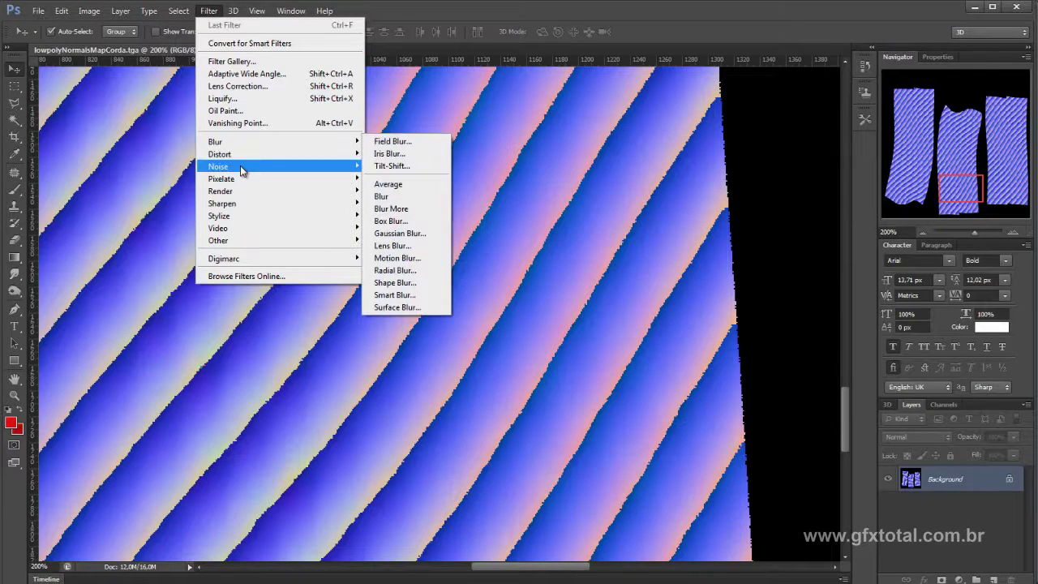
{"action": "mouse_move", "coordinate": [218, 166]}
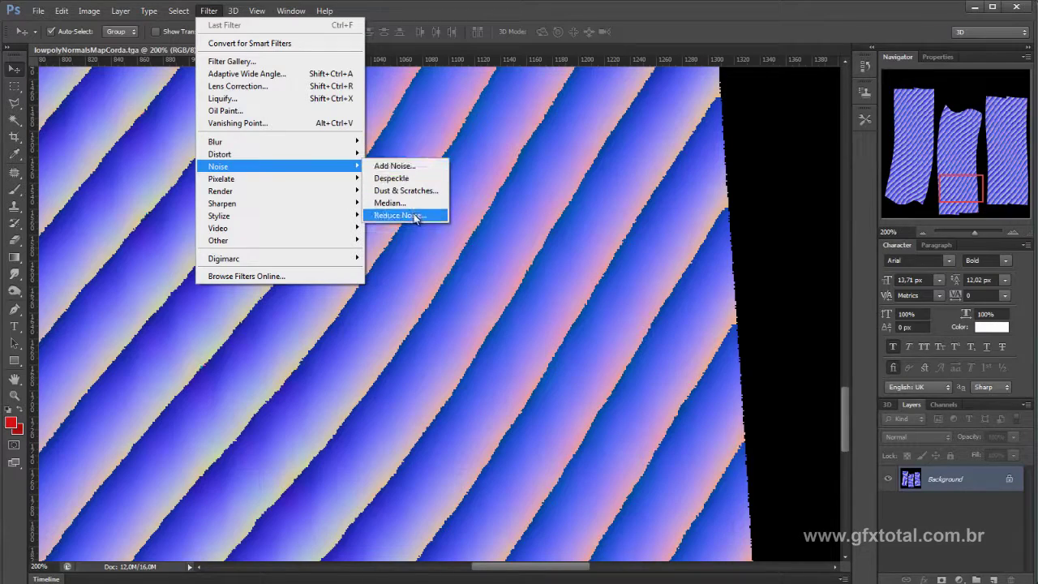
Apply Reduce Noise at strength 8 to the normal map and save it.
{"action": "left_click", "coordinate": [410, 216]}
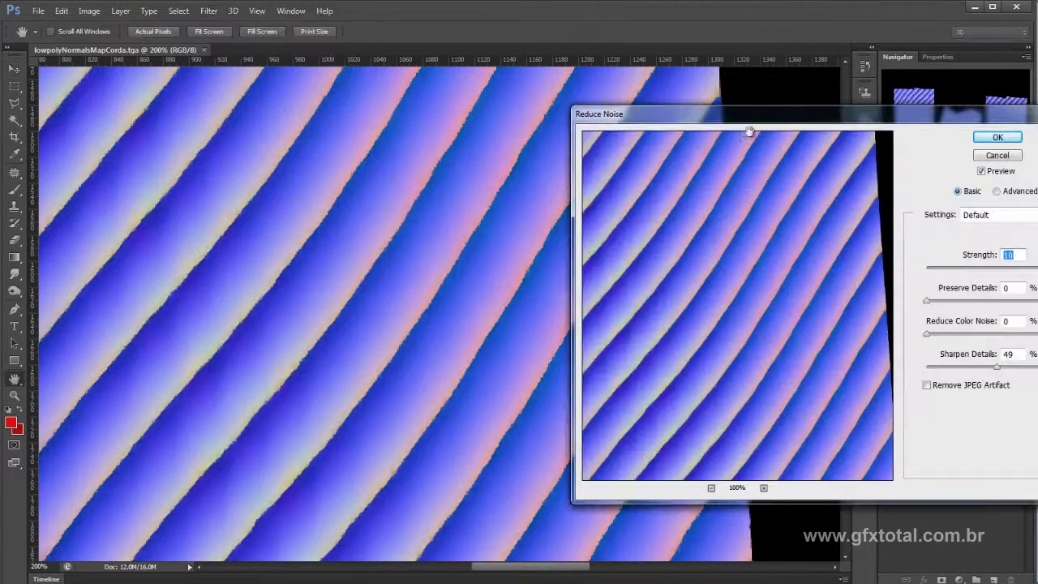
{"action": "left_click_drag", "start_coordinate": [772, 127], "coordinate": [709, 111]}
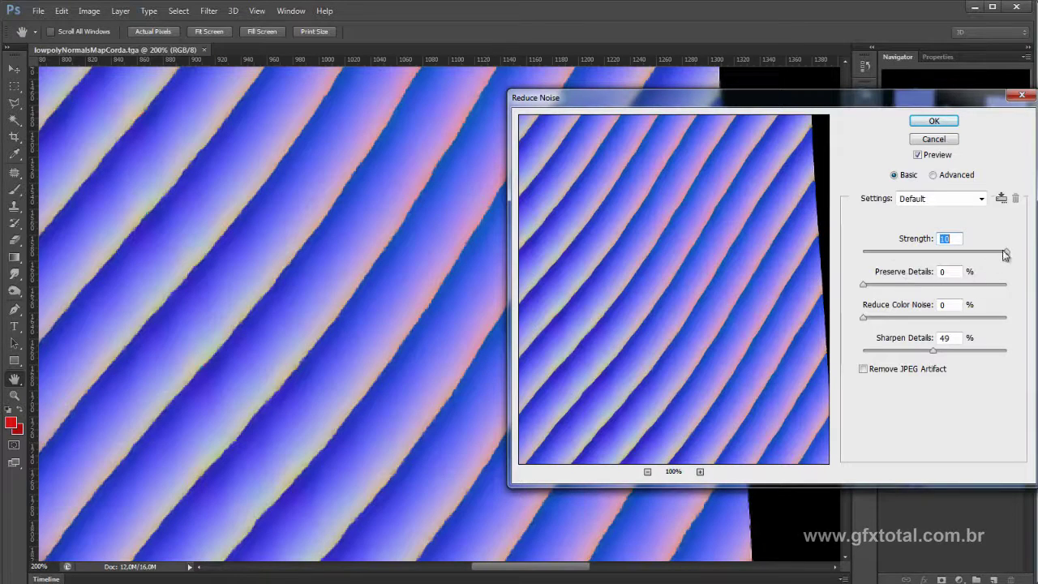
{"action": "left_click_drag", "start_coordinate": [921, 257], "coordinate": [892, 256]}
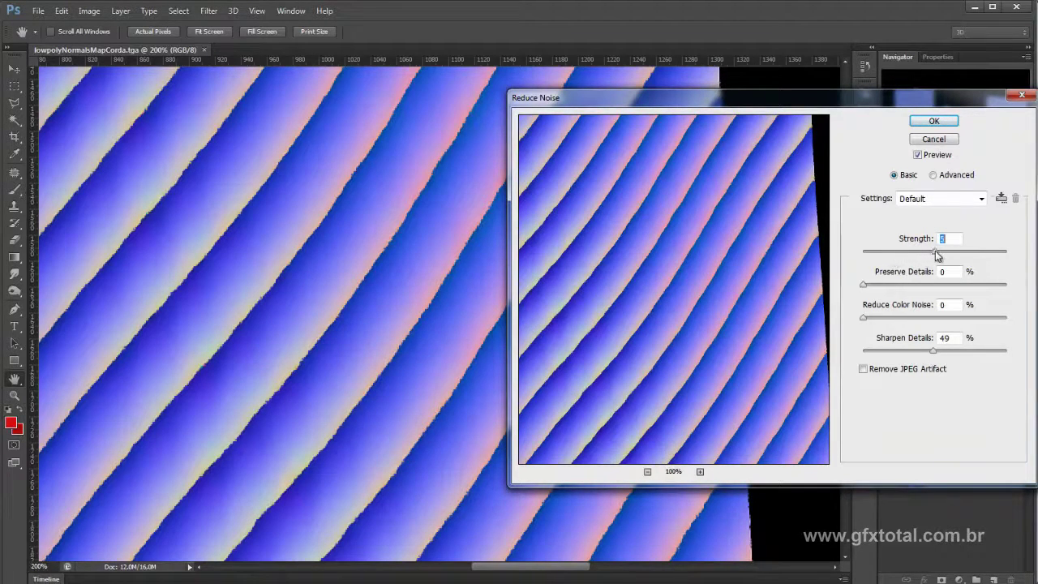
{"action": "left_click_drag", "start_coordinate": [937, 256], "coordinate": [982, 256]}
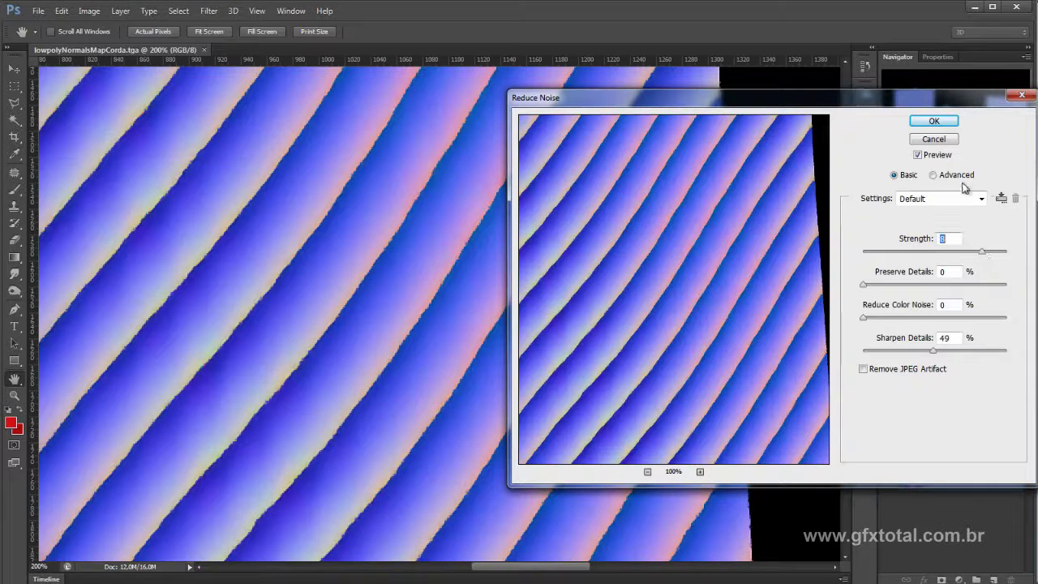
{"action": "left_click", "coordinate": [934, 122]}
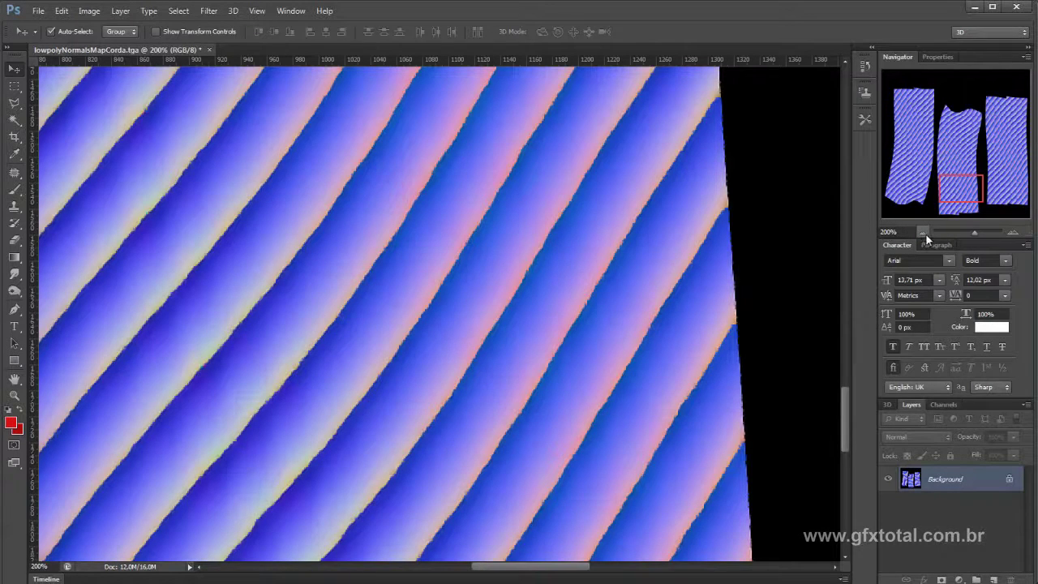
{"action": "key", "text": "ctrl+s"}
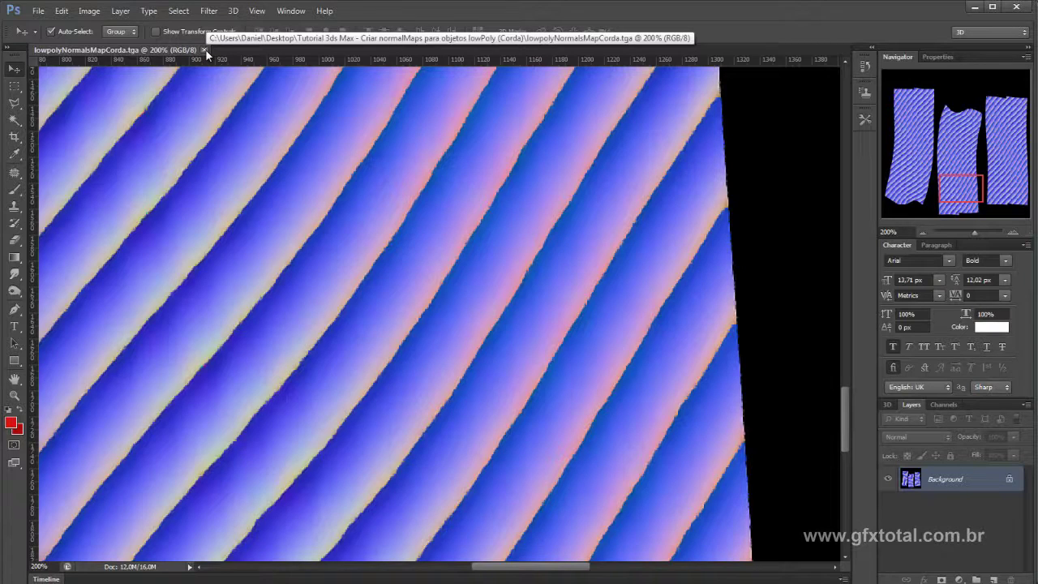
Back in 3ds Max, clone the low-poly rope beside itself as lowpoly001.
{"action": "key", "text": "alt+Tab"}
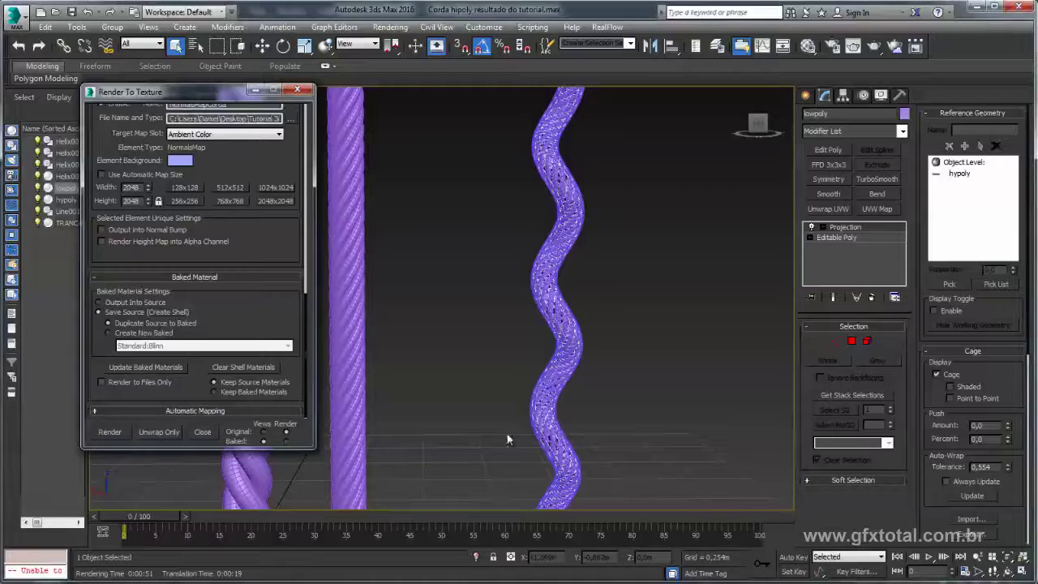
{"action": "mouse_move", "coordinate": [420, 149]}
{"action": "middle_mouse_down", "text": "alt"}
{"action": "mouse_move", "coordinate": [547, 305]}
{"action": "mouse_move", "coordinate": [487, 427]}
{"action": "mouse_move", "coordinate": [462, 397]}
{"action": "middle_mouse_up", "text": "alt"}
{"action": "key", "text": "w"}
{"action": "scroll", "coordinate": [496, 391], "scroll_direction": "up", "scroll_amount": 5}
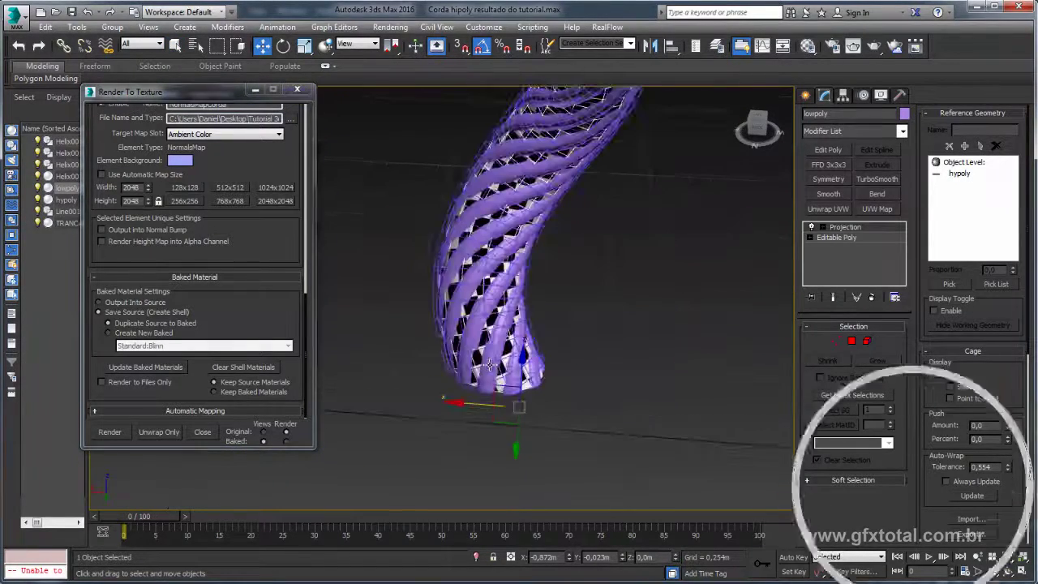
{"action": "middle_click_drag", "start_coordinate": [496, 391], "coordinate": [565, 404], "text": "alt"}
{"action": "mouse_move", "coordinate": [565, 404]}
{"action": "left_mouse_down"}
{"action": "mouse_move", "coordinate": [498, 407]}
{"action": "mouse_move", "coordinate": [738, 421]}
{"action": "left_mouse_up"}
{"action": "left_click", "coordinate": [519, 355]}
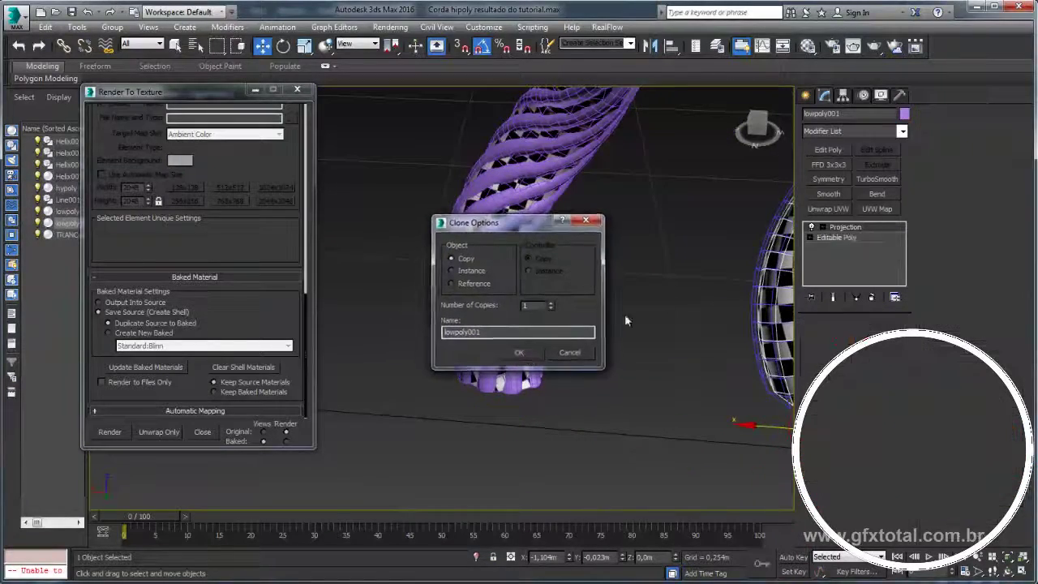
Convert lowpoly001 to Editable Poly and close the Render To Texture settings.
{"action": "scroll", "coordinate": [567, 292], "scroll_direction": "down", "scroll_amount": 5}
{"action": "right_click", "coordinate": [569, 204]}
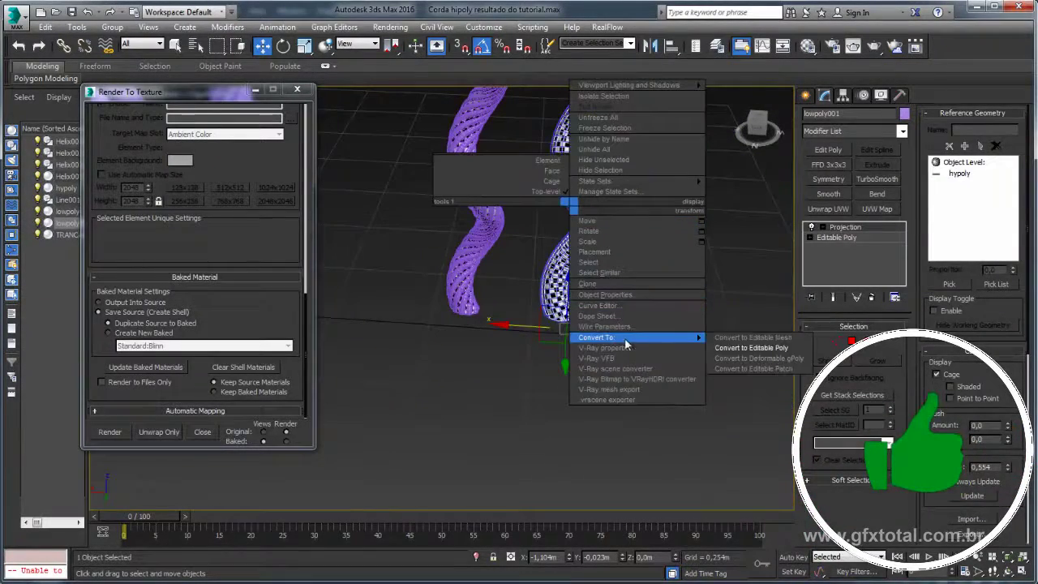
{"action": "left_click", "coordinate": [754, 348]}
{"action": "scroll", "coordinate": [634, 397], "scroll_direction": "up", "scroll_amount": 3}
{"action": "middle_click_drag", "start_coordinate": [633, 397], "coordinate": [640, 400]}
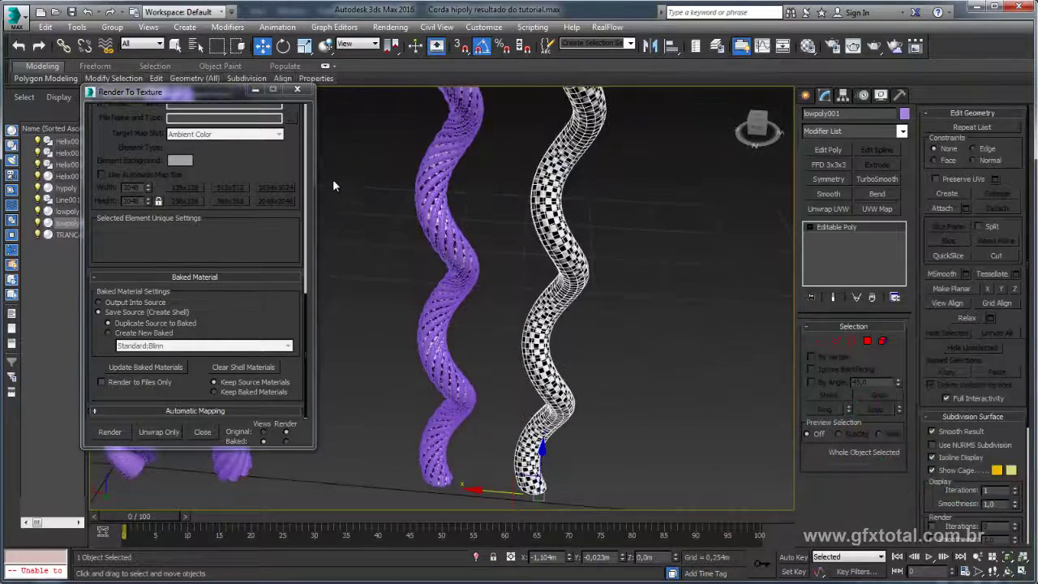
{"action": "left_click", "coordinate": [296, 90]}
{"action": "scroll", "coordinate": [568, 243], "scroll_direction": "up", "scroll_amount": 2}
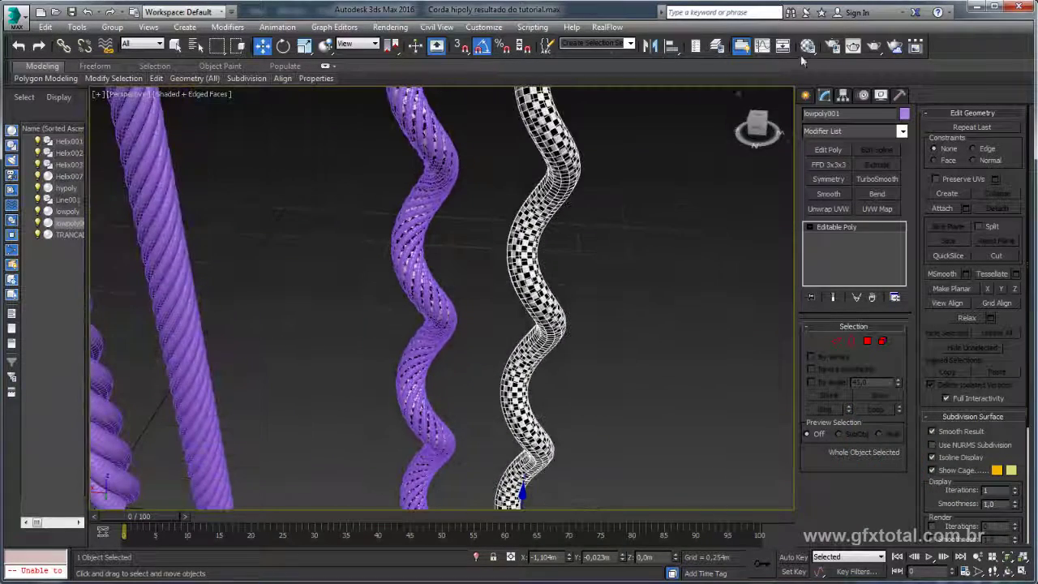
Assign the sample material in the Material Editor to the white rope.
{"action": "left_click", "coordinate": [808, 46]}
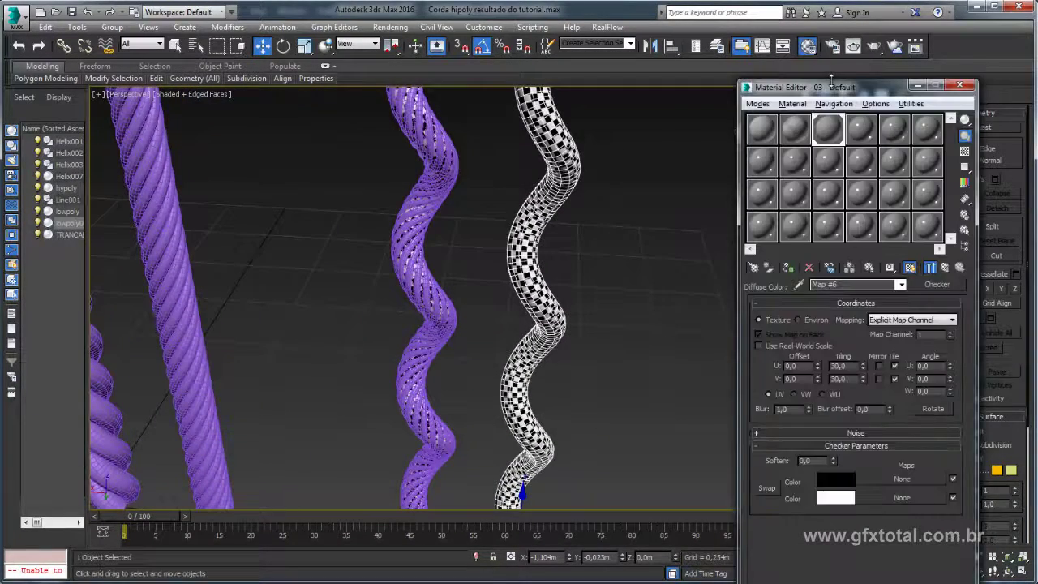
{"action": "left_click_drag", "start_coordinate": [831, 86], "coordinate": [249, 94]}
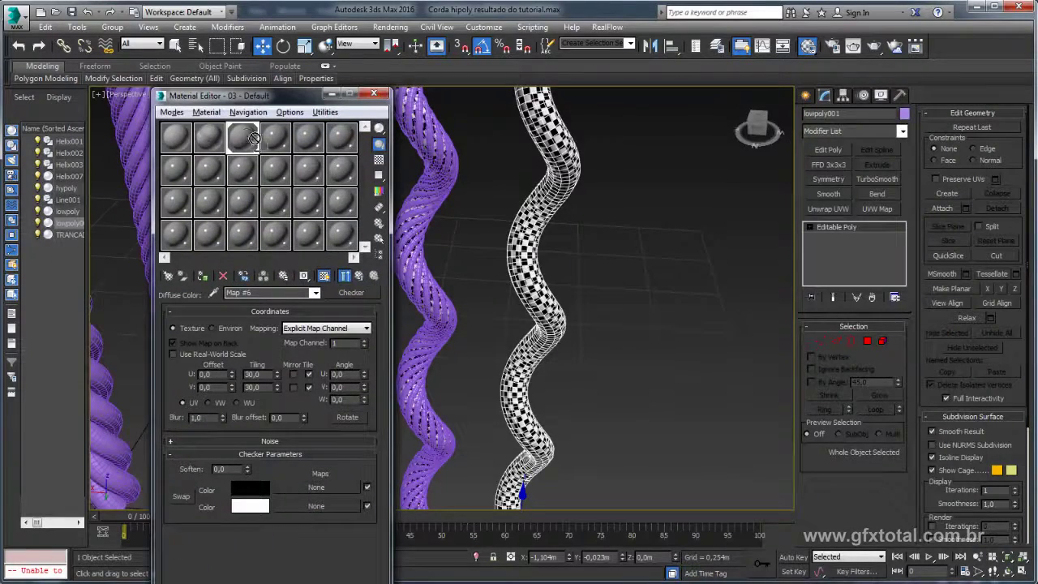
{"action": "left_click_drag", "start_coordinate": [252, 138], "coordinate": [559, 186]}
{"action": "middle_click_drag", "start_coordinate": [582, 192], "coordinate": [307, 176], "text": "alt"}
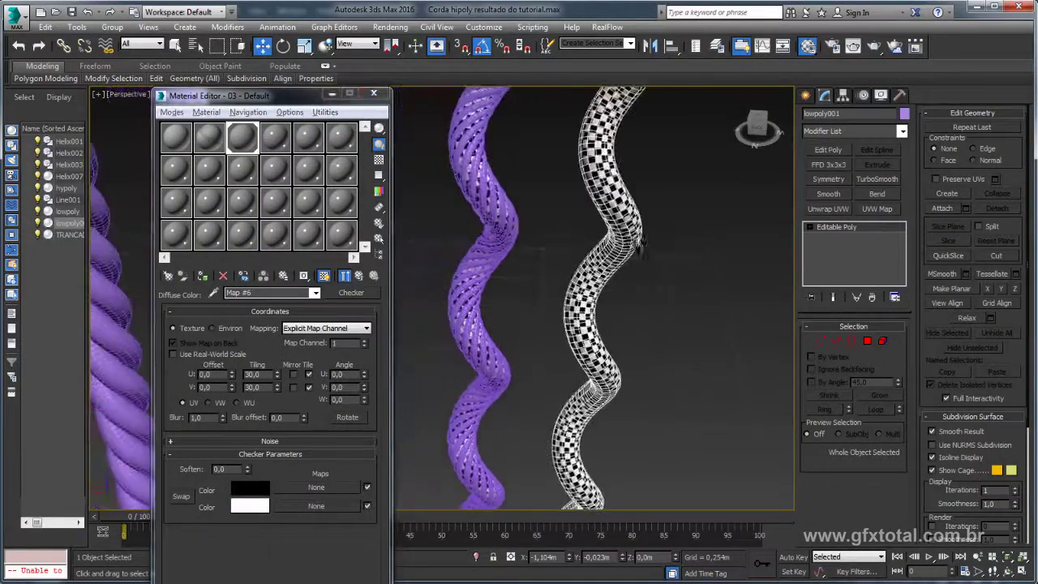
{"action": "middle_click_drag", "start_coordinate": [614, 218], "coordinate": [288, 142], "text": "alt"}
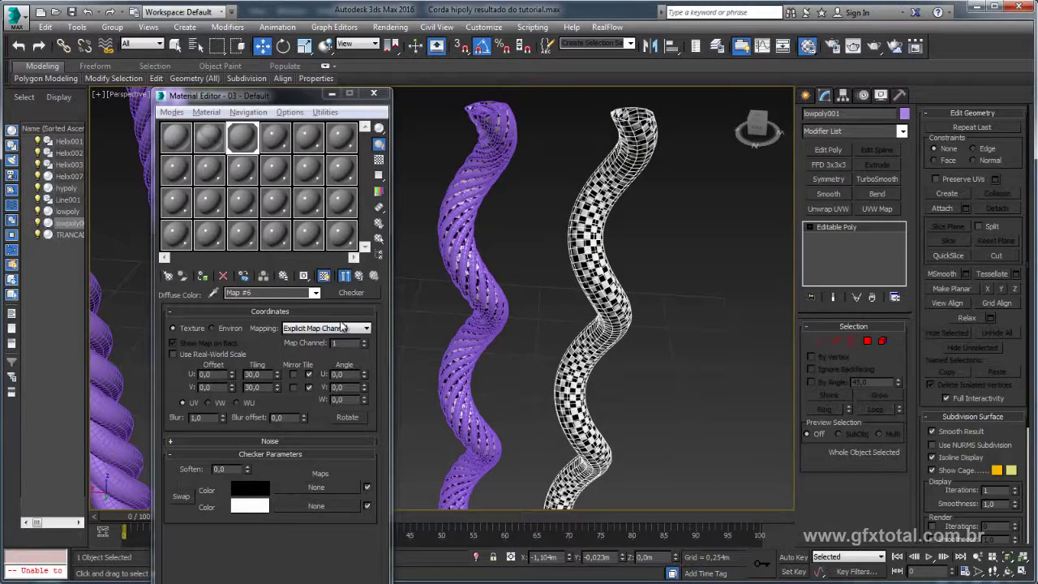
Remove the checker Diffuse map, add a Normal Bump to the enabled Bump channel, and choose Bitmap for its normal.
{"action": "left_click", "coordinate": [359, 276]}
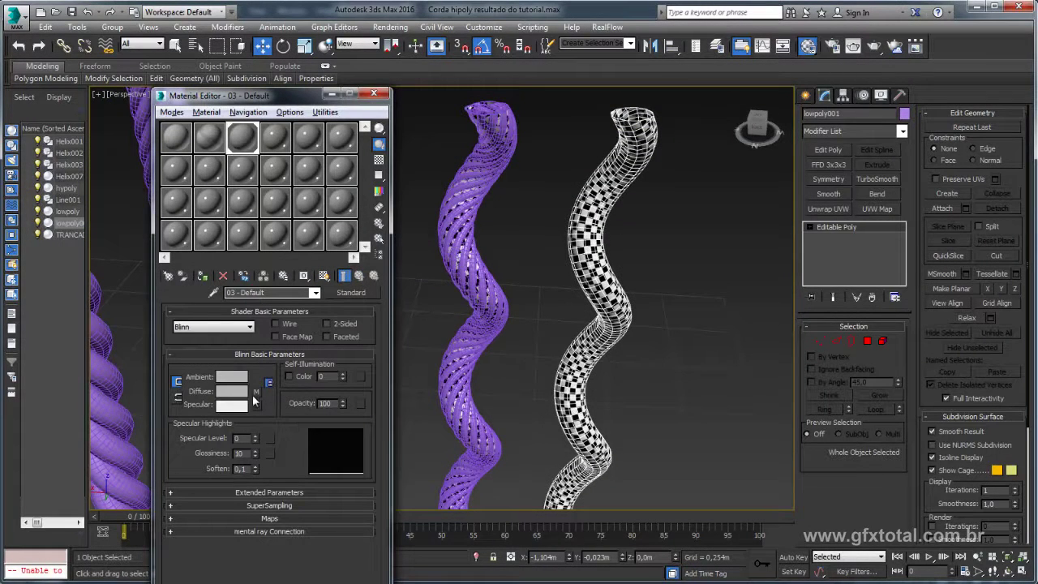
{"action": "left_click_drag", "start_coordinate": [258, 407], "coordinate": [257, 390]}
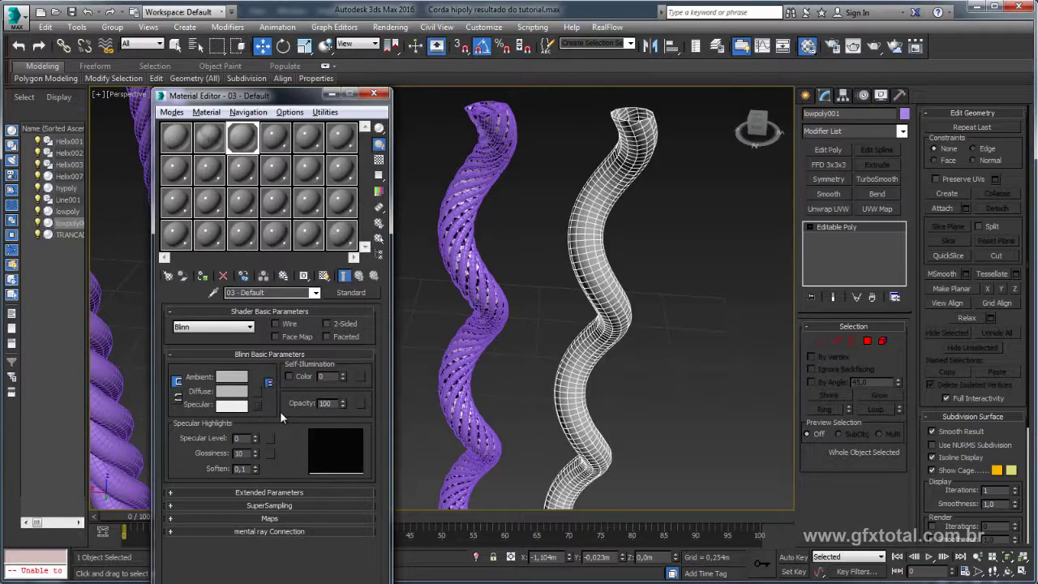
{"action": "left_click", "coordinate": [265, 520]}
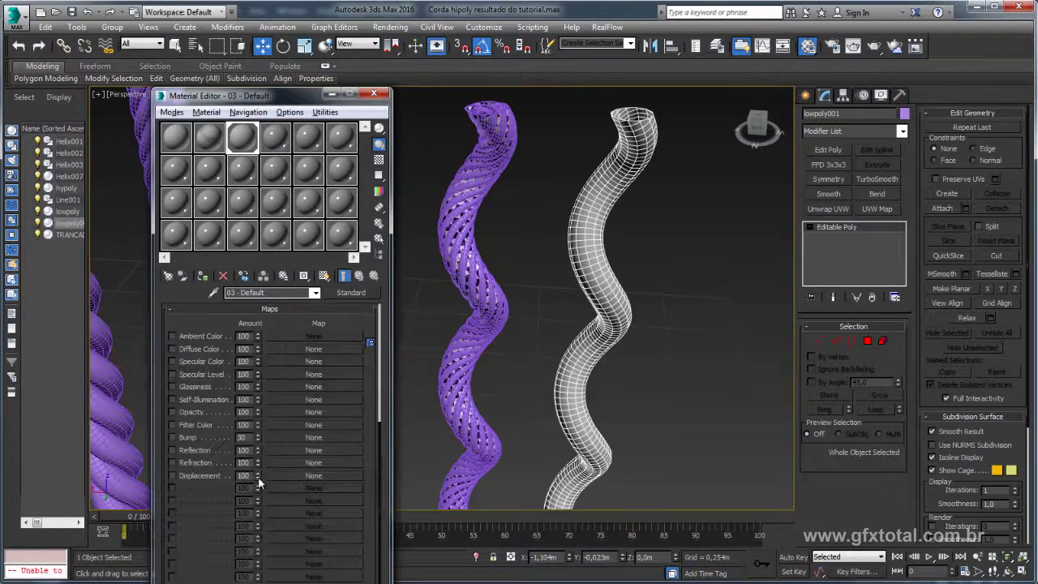
{"action": "left_click", "coordinate": [180, 436]}
{"action": "left_click", "coordinate": [304, 437]}
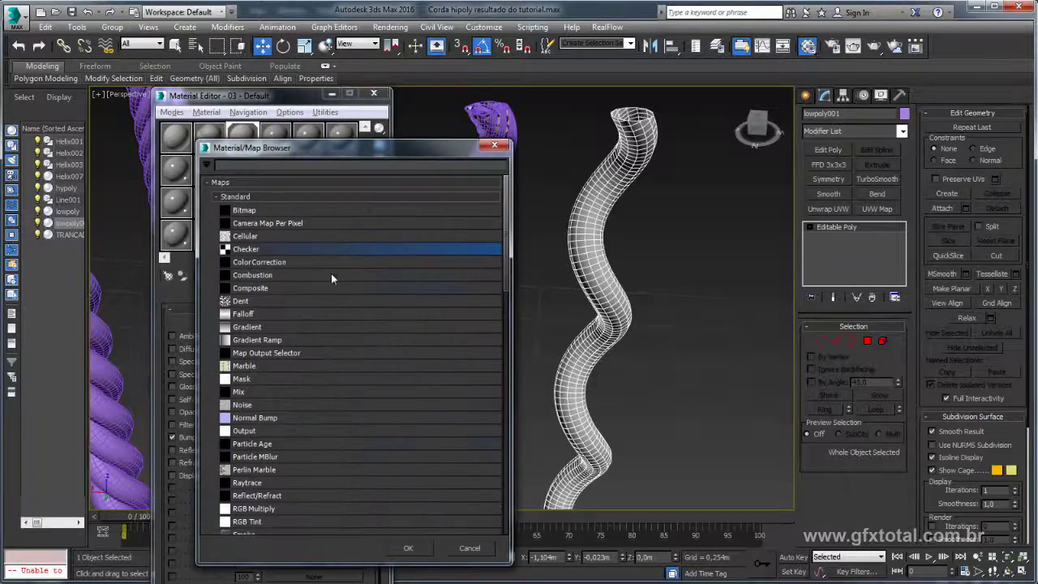
{"action": "double_click", "coordinate": [271, 418]}
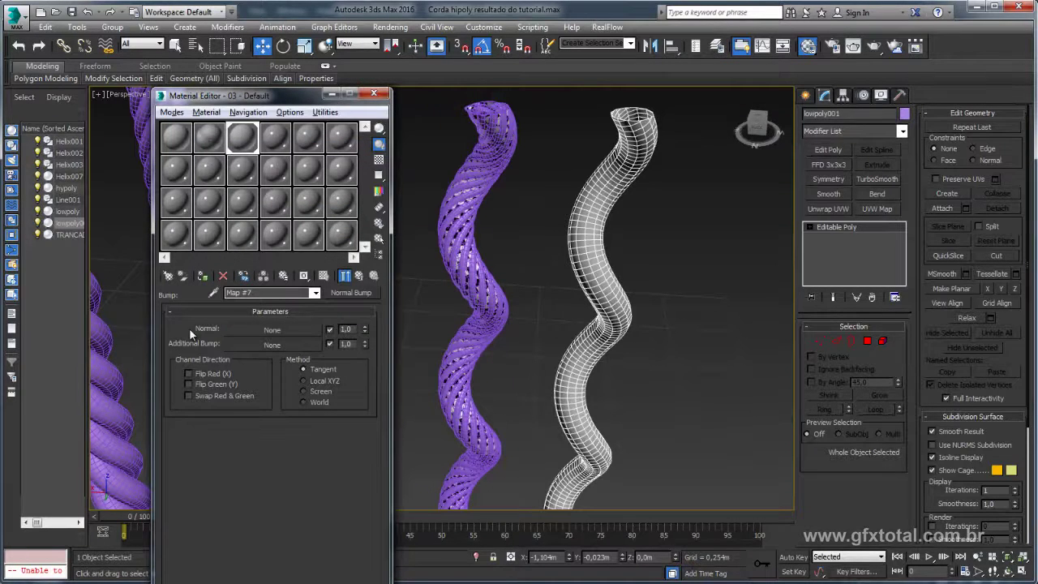
{"action": "left_click", "coordinate": [270, 328]}
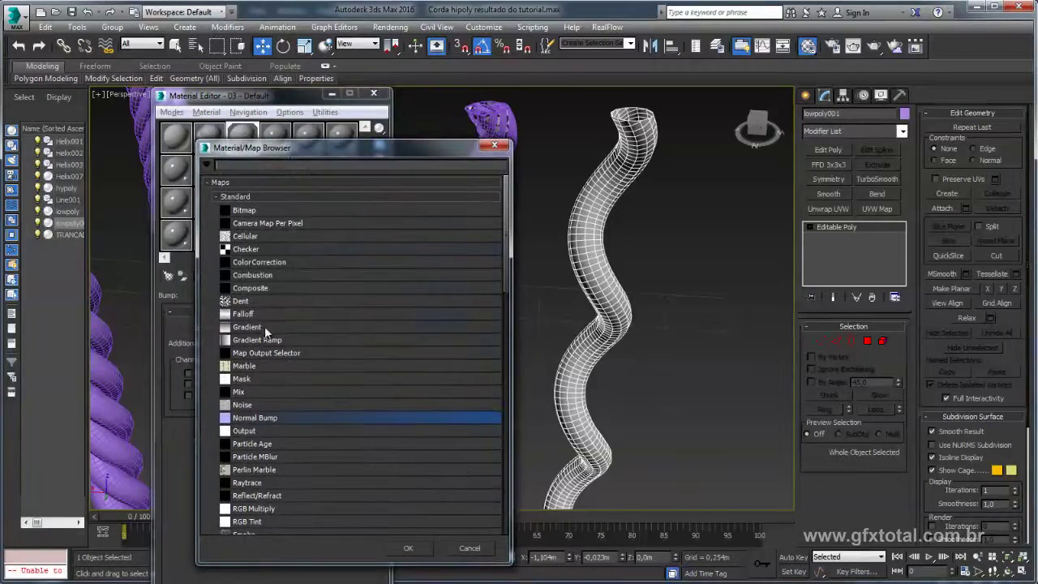
{"action": "double_click", "coordinate": [248, 210]}
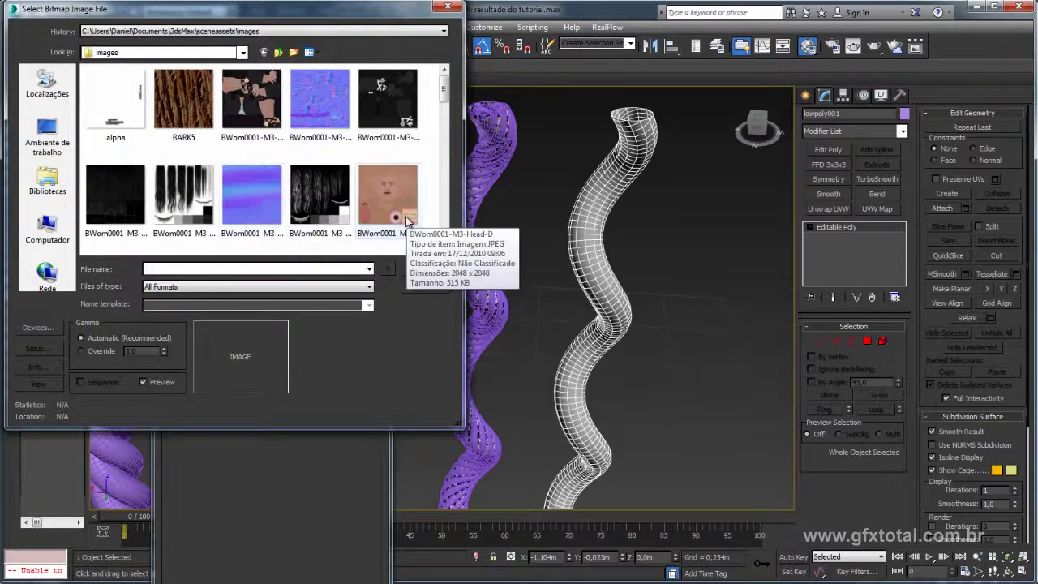
Load lowpolyNormalsMapCorda.tga from the tutorial folder into the Normal Bump's normal slot.
{"action": "left_click", "coordinate": [68, 151]}
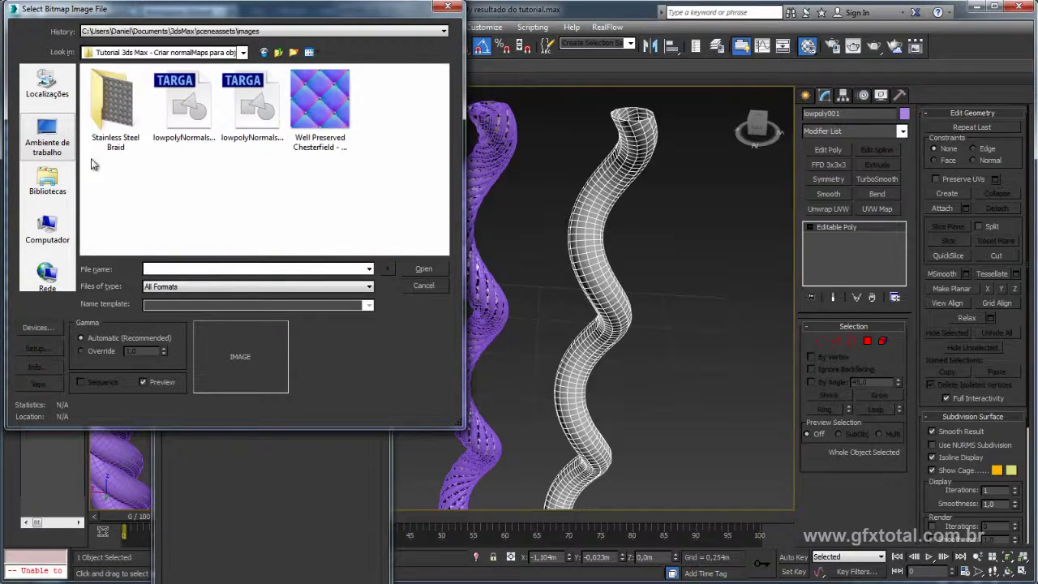
{"action": "left_click", "coordinate": [250, 144]}
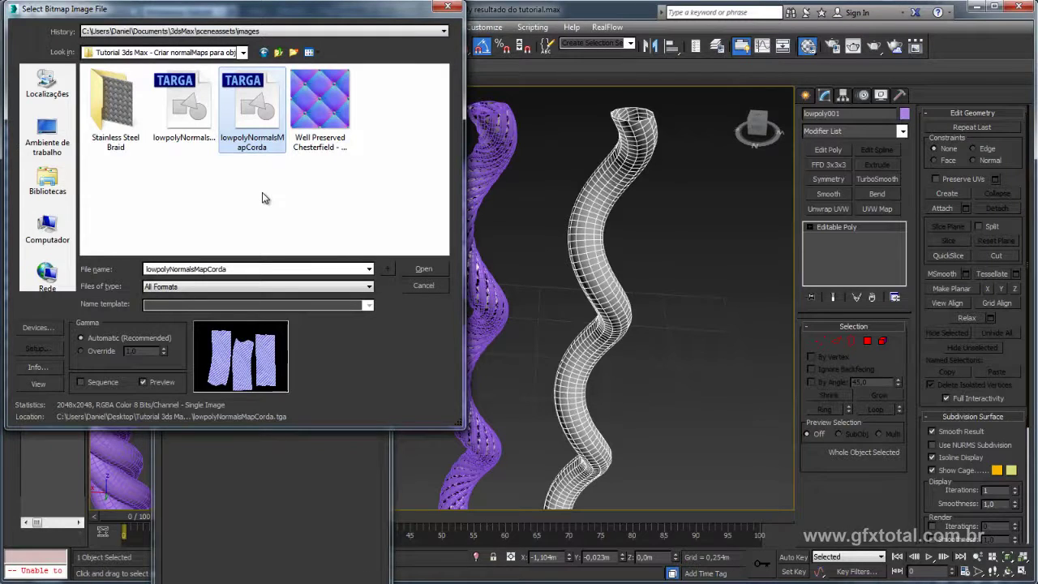
{"action": "left_click", "coordinate": [423, 268]}
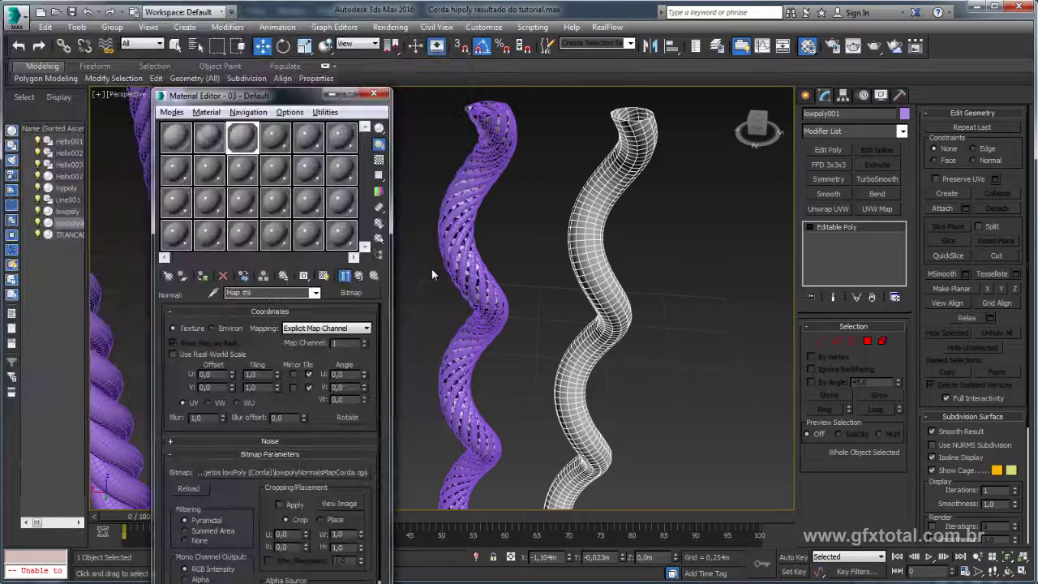
Show the rope material's textures in the viewport with edges hidden, and inspect the textured rope.
{"action": "left_click", "coordinate": [326, 277]}
{"action": "scroll", "coordinate": [612, 239], "scroll_direction": "up", "scroll_amount": 2}
{"action": "left_click", "coordinate": [613, 238]}
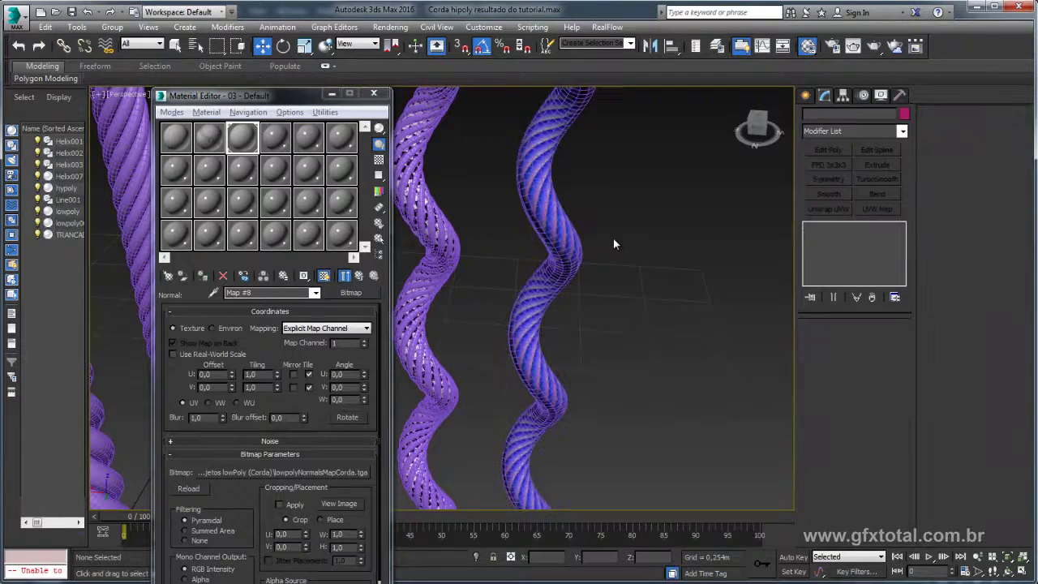
{"action": "key", "text": "F4"}
{"action": "mouse_move", "coordinate": [639, 274]}
{"action": "middle_mouse_down", "text": "alt"}
{"action": "mouse_move", "coordinate": [739, 234]}
{"action": "mouse_move", "coordinate": [632, 178]}
{"action": "mouse_move", "coordinate": [657, 260]}
{"action": "mouse_move", "coordinate": [648, 227]}
{"action": "mouse_move", "coordinate": [634, 233]}
{"action": "mouse_move", "coordinate": [621, 350]}
{"action": "mouse_move", "coordinate": [610, 183]}
{"action": "mouse_move", "coordinate": [607, 246]}
{"action": "mouse_move", "coordinate": [596, 264]}
{"action": "middle_mouse_up", "text": "alt"}
{"action": "left_click", "coordinate": [570, 251]}
{"action": "scroll", "coordinate": [596, 264], "scroll_direction": "up", "scroll_amount": 3}
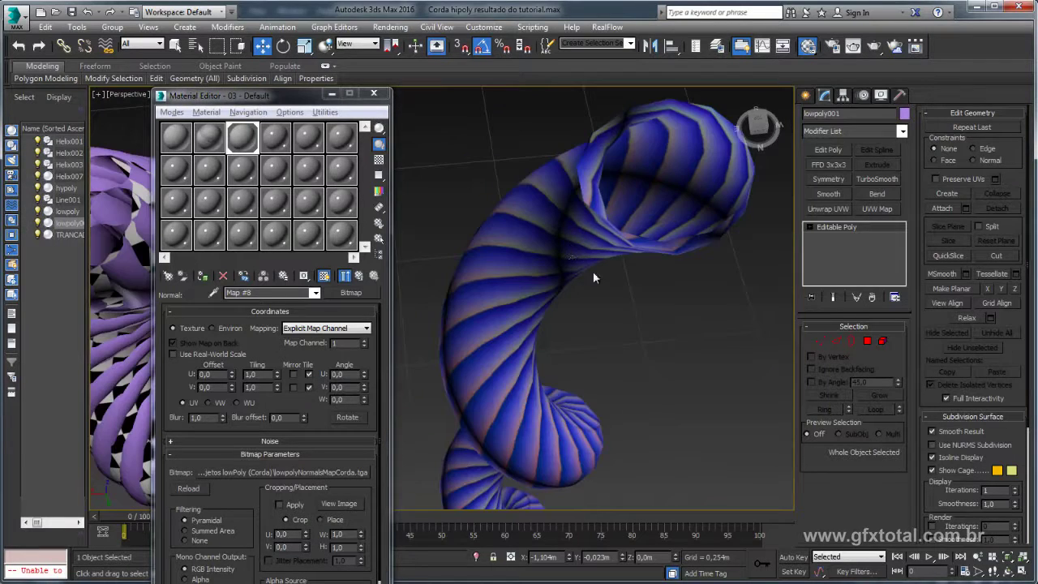
{"action": "scroll", "coordinate": [593, 272], "scroll_direction": "down", "scroll_amount": 2}
{"action": "scroll", "coordinate": [586, 274], "scroll_direction": "down", "scroll_amount": 3}
{"action": "mouse_move", "coordinate": [557, 306]}
{"action": "middle_mouse_down", "text": "alt"}
{"action": "mouse_move", "coordinate": [486, 292]}
{"action": "mouse_move", "coordinate": [535, 284]}
{"action": "mouse_move", "coordinate": [555, 294]}
{"action": "middle_mouse_up", "text": "alt"}
{"action": "scroll", "coordinate": [562, 271], "scroll_direction": "up", "scroll_amount": 3}
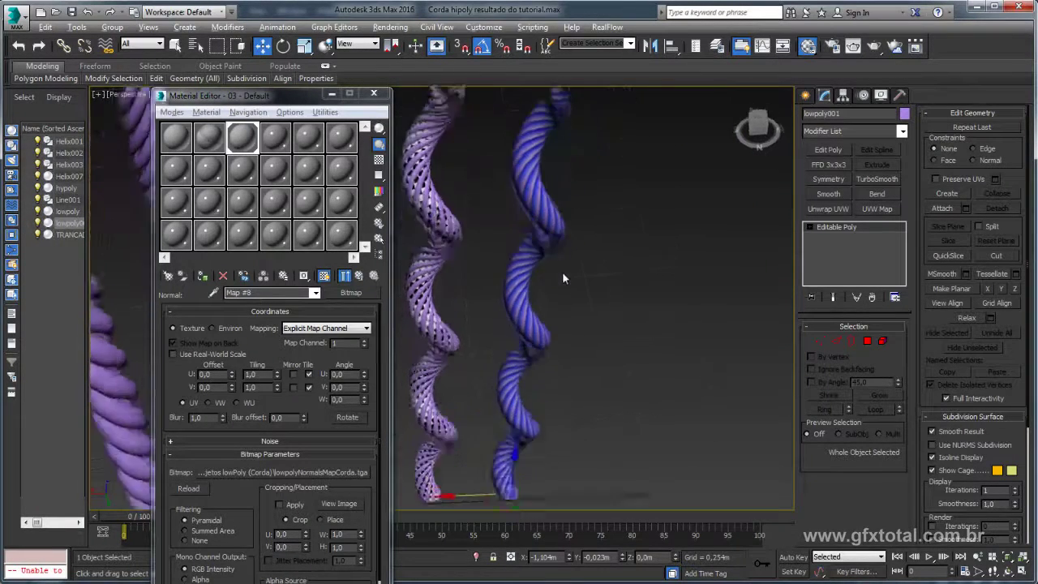
{"action": "scroll", "coordinate": [562, 272], "scroll_direction": "up", "scroll_amount": 2}
Set the viewport material display to Realistic so the normal map's strand bump detail shows.
{"action": "left_click", "coordinate": [324, 277]}
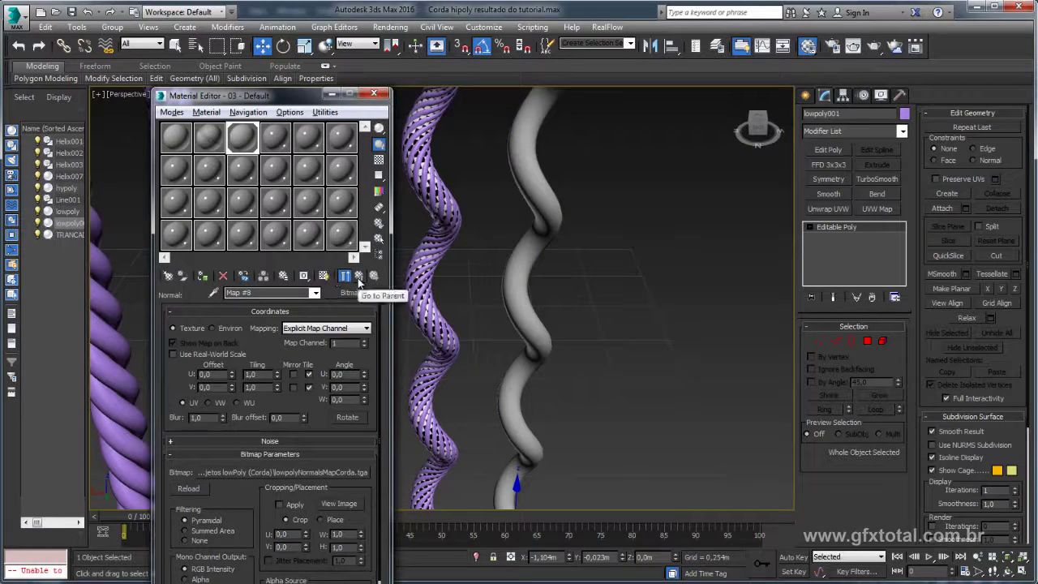
{"action": "left_click", "coordinate": [359, 279]}
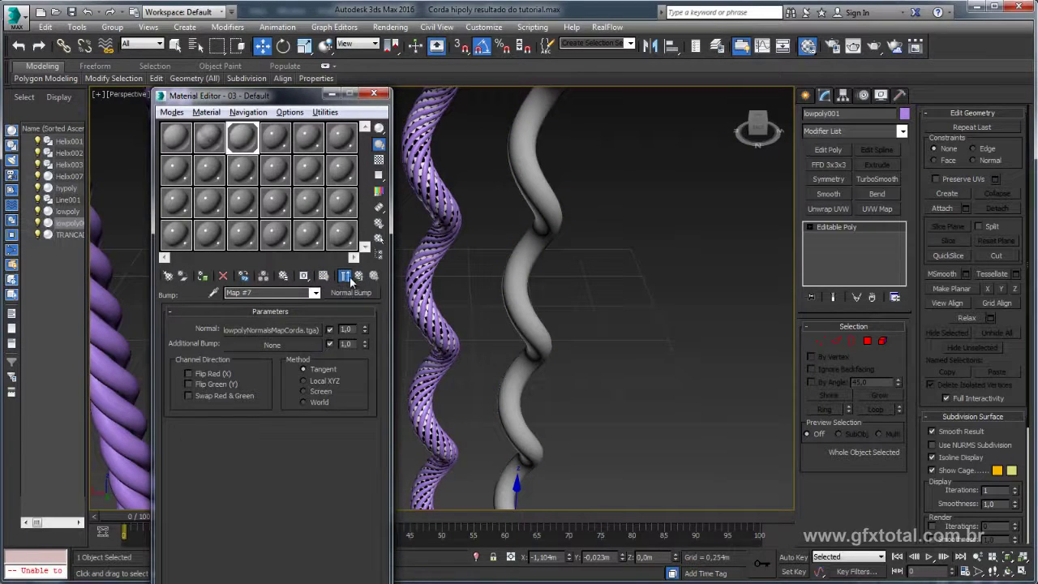
{"action": "left_click", "coordinate": [357, 280]}
{"action": "middle_click_drag", "start_coordinate": [583, 246], "coordinate": [559, 247], "text": "alt"}
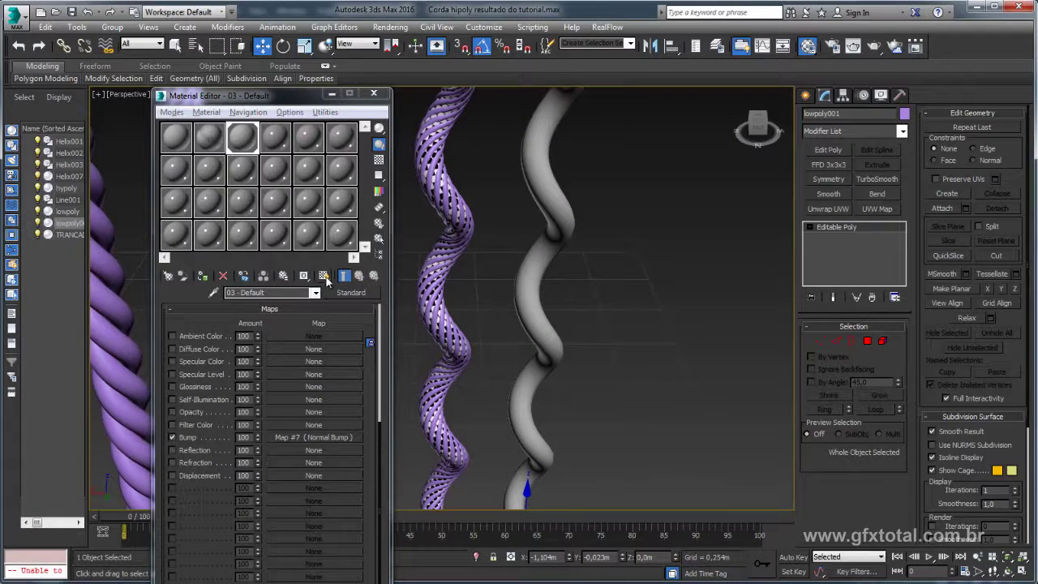
{"action": "left_click", "coordinate": [324, 276]}
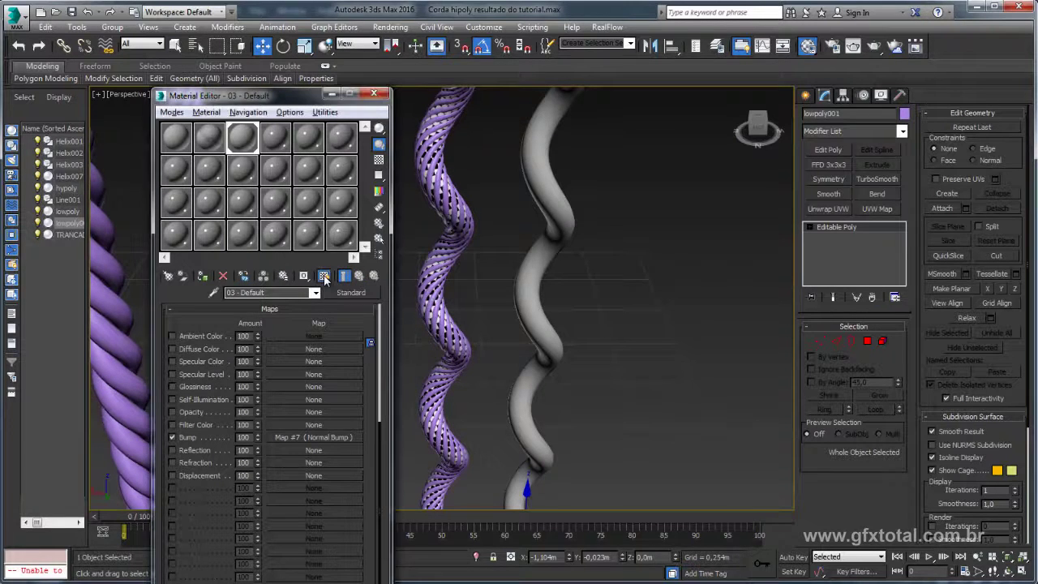
{"action": "left_click", "coordinate": [339, 276]}
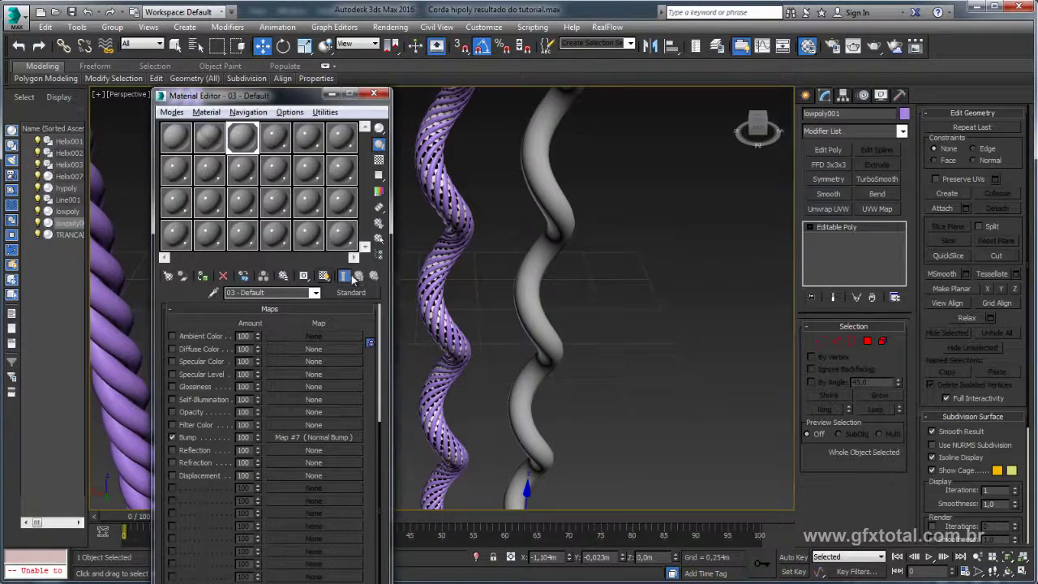
{"action": "left_click", "coordinate": [323, 277]}
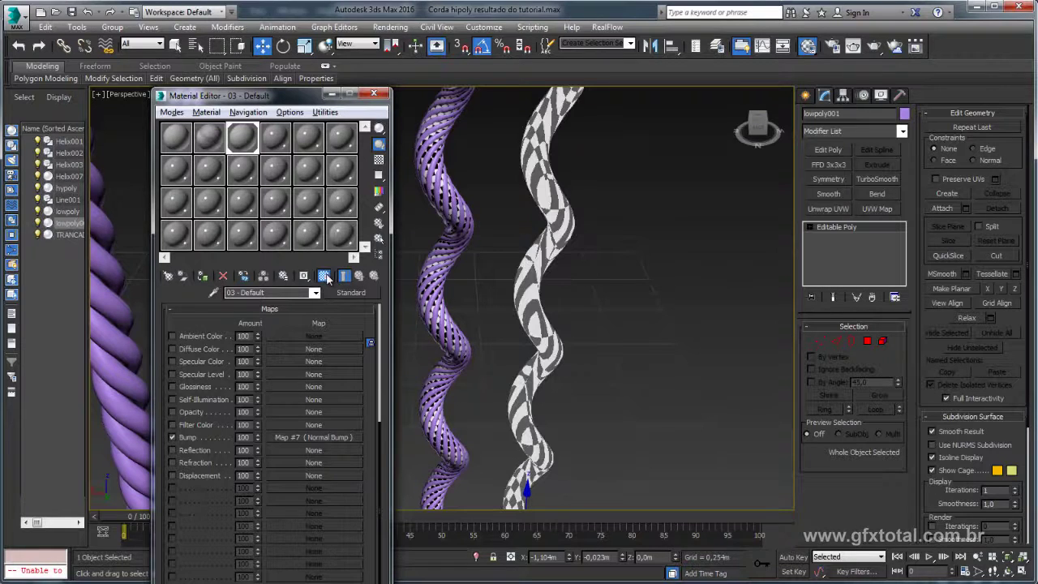
{"action": "left_click", "coordinate": [650, 274]}
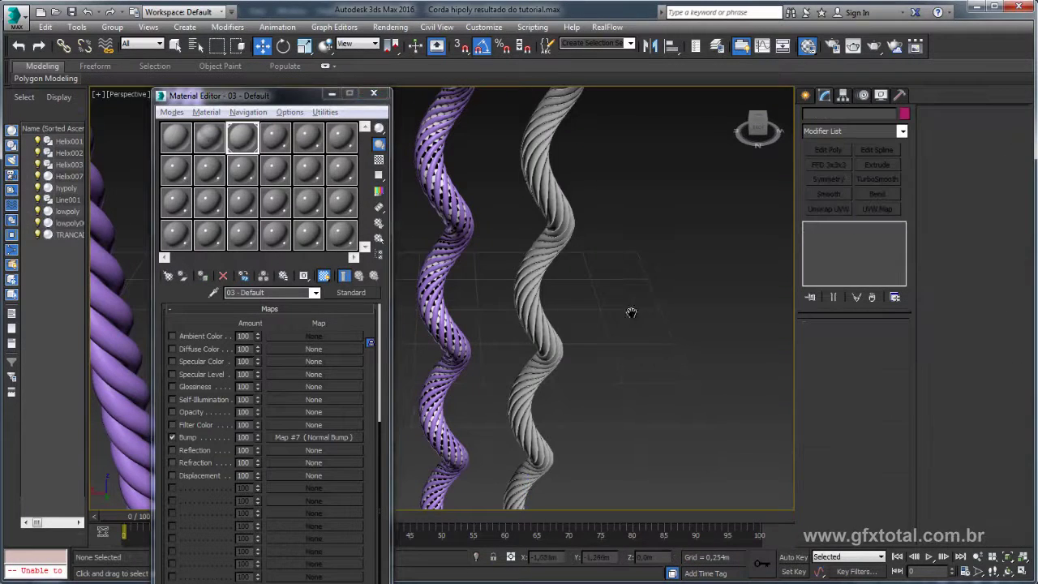
{"action": "scroll", "coordinate": [539, 292], "scroll_direction": "up", "scroll_amount": 4}
{"action": "scroll", "coordinate": [539, 288], "scroll_direction": "up", "scroll_amount": 2}
{"action": "scroll", "coordinate": [535, 280], "scroll_direction": "up", "scroll_amount": 2}
{"action": "scroll", "coordinate": [539, 275], "scroll_direction": "down", "scroll_amount": 4}
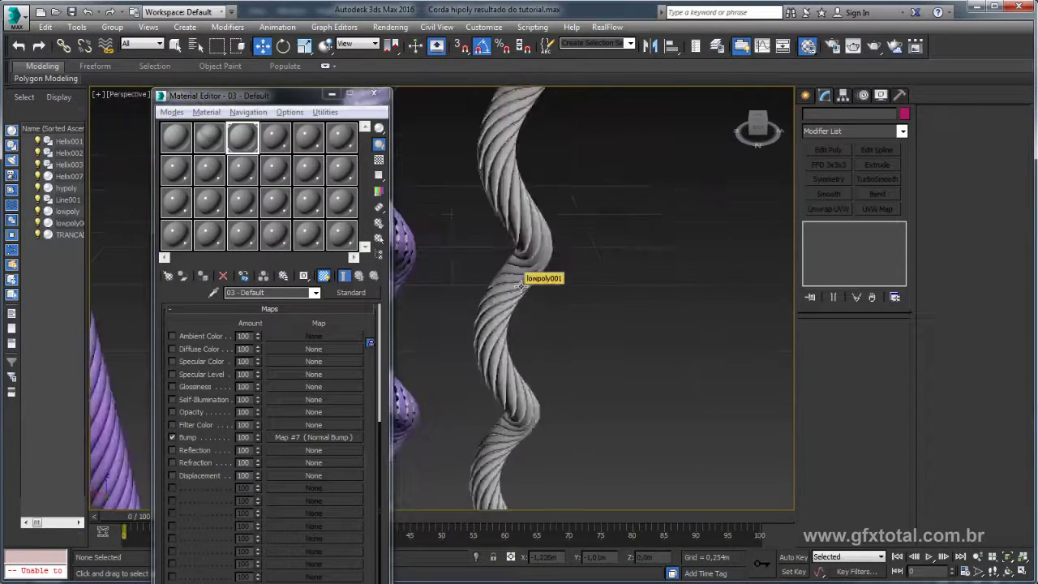
{"action": "scroll", "coordinate": [647, 232], "scroll_direction": "down", "scroll_amount": 2}
{"action": "middle_click_drag", "start_coordinate": [647, 232], "coordinate": [653, 244], "text": "alt"}
{"action": "left_click", "coordinate": [806, 95]}
Create an Omni light and move it up beside the ropes.
{"action": "left_click", "coordinate": [840, 116]}
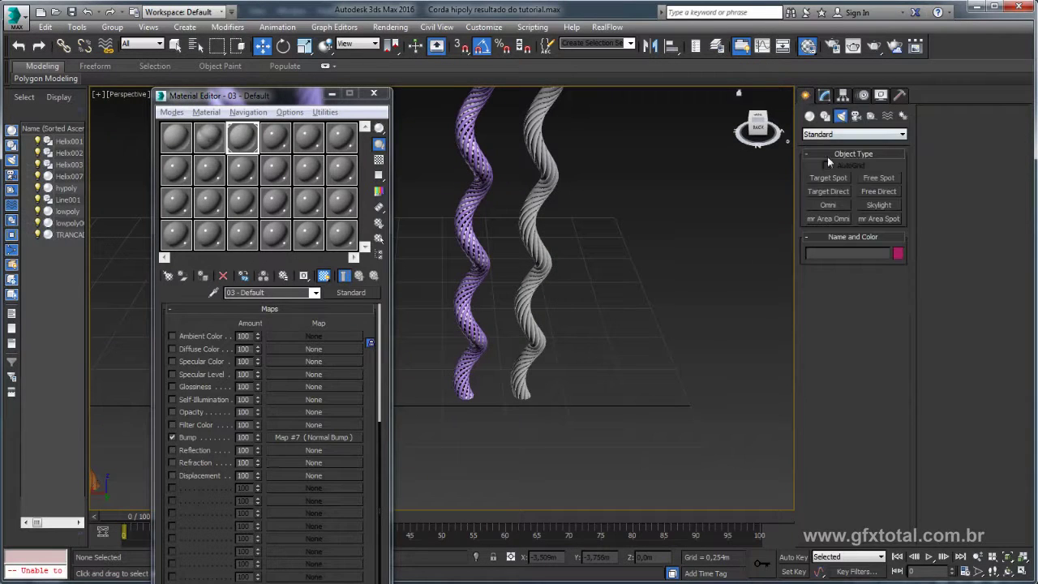
{"action": "left_click", "coordinate": [828, 212]}
{"action": "left_click", "coordinate": [609, 389]}
{"action": "middle_click_drag", "start_coordinate": [663, 375], "coordinate": [676, 435], "text": "alt"}
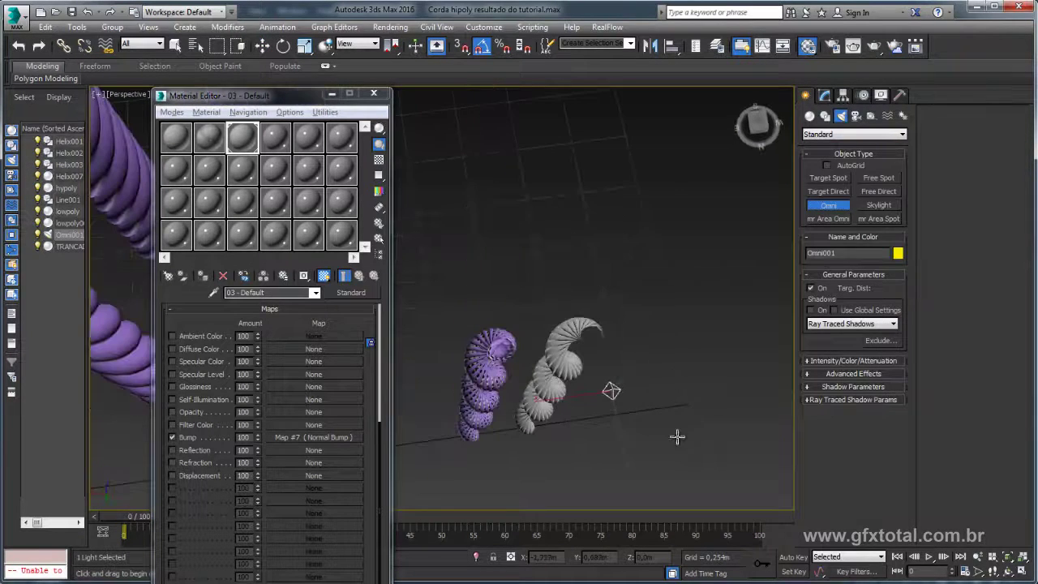
{"action": "right_click", "coordinate": [623, 411]}
{"action": "left_click_drag", "start_coordinate": [623, 411], "coordinate": [610, 475]}
{"action": "middle_click_drag", "start_coordinate": [609, 474], "coordinate": [606, 316], "text": "alt"}
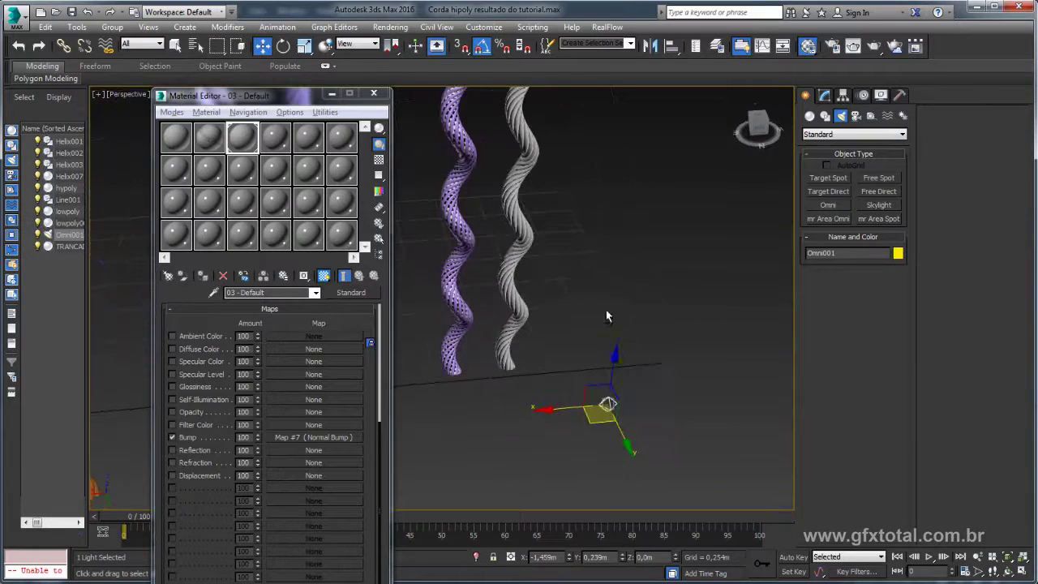
{"action": "left_click_drag", "start_coordinate": [610, 381], "coordinate": [606, 235]}
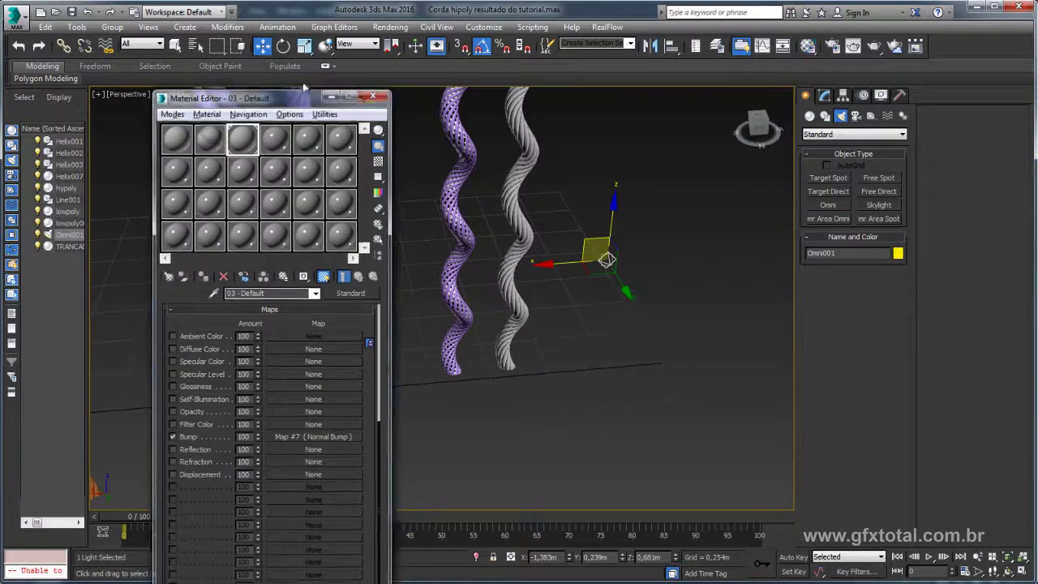
Close the Material Editor and switch the viewport to Realistic shading.
{"action": "left_click", "coordinate": [374, 94]}
{"action": "left_click", "coordinate": [177, 98]}
{"action": "left_click", "coordinate": [198, 106]}
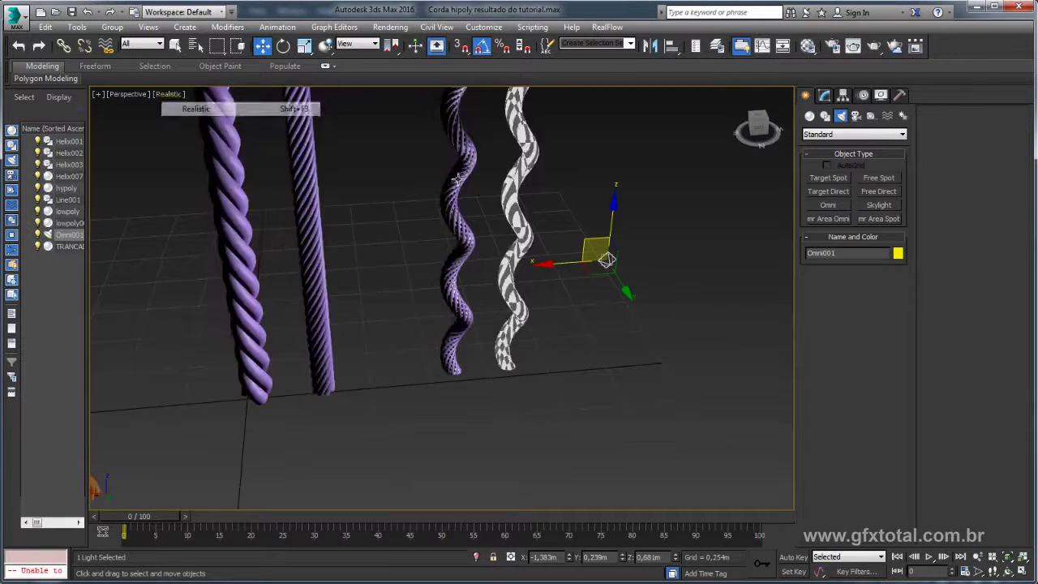
{"action": "middle_click_drag", "start_coordinate": [574, 190], "coordinate": [504, 315], "text": "alt"}
{"action": "scroll", "coordinate": [504, 314], "scroll_direction": "up", "scroll_amount": 3}
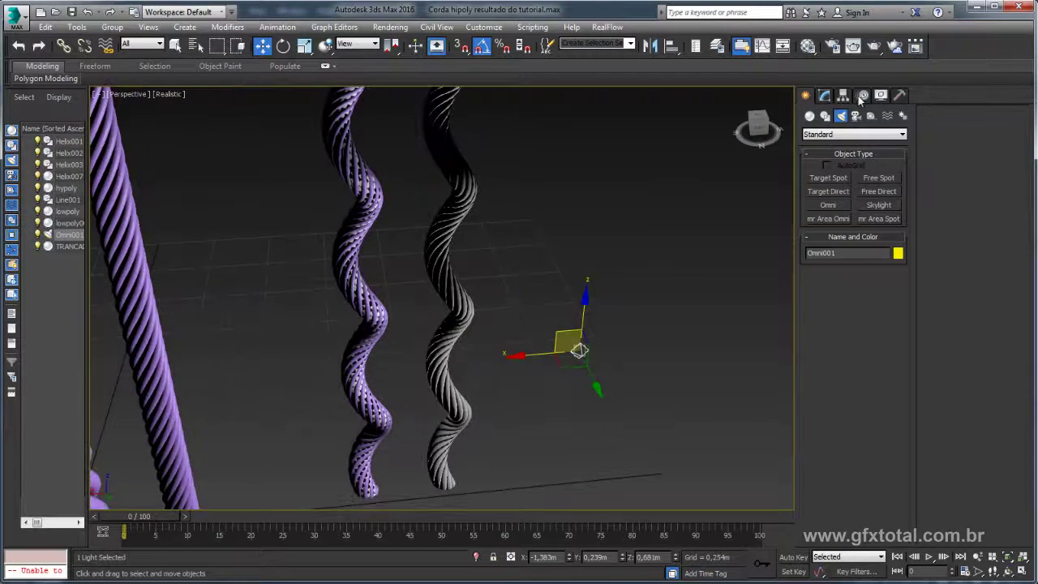
Enable the Omni light's near and far attenuation: near end 0.315m, far range 0.467m–0.559m.
{"action": "left_click", "coordinate": [825, 94]}
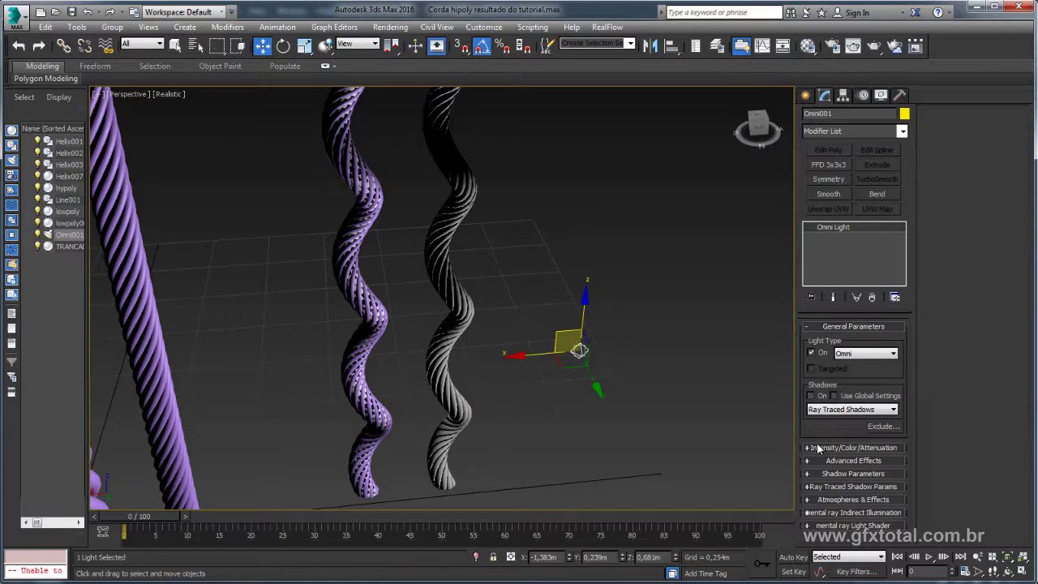
{"action": "left_click", "coordinate": [817, 448]}
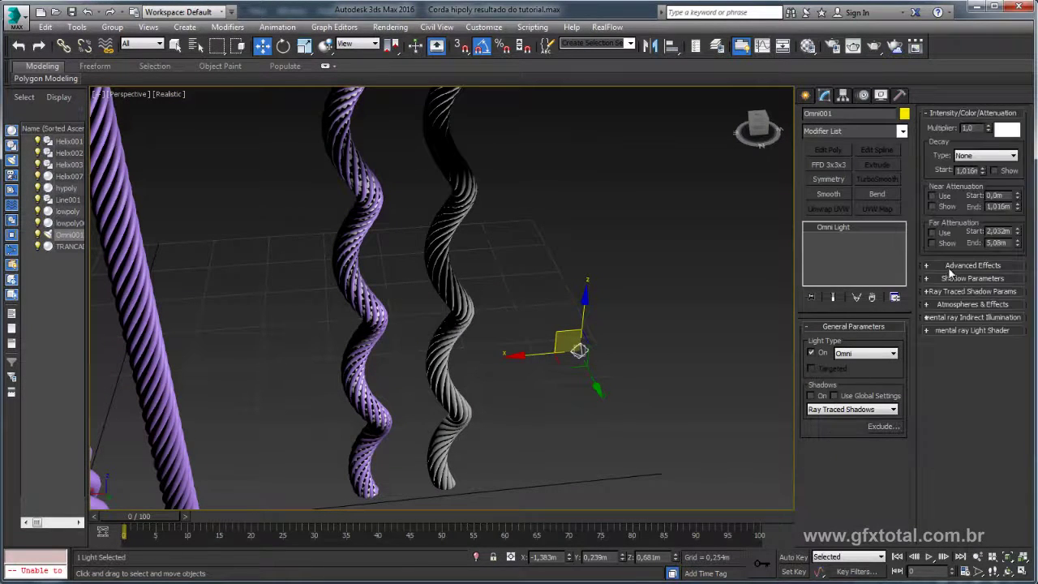
{"action": "left_click", "coordinate": [931, 195]}
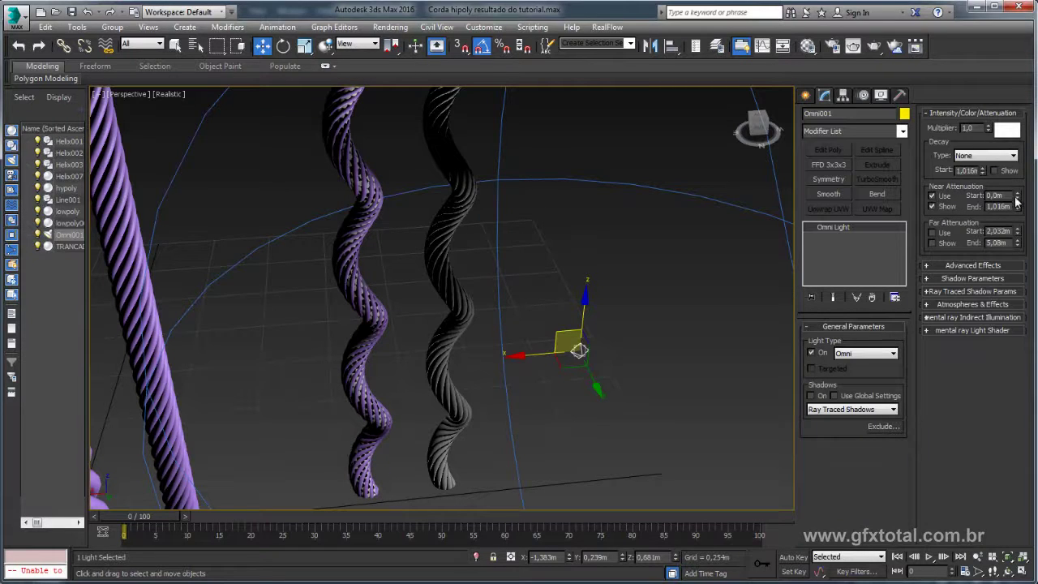
{"action": "left_click_drag", "start_coordinate": [1020, 208], "coordinate": [986, 258]}
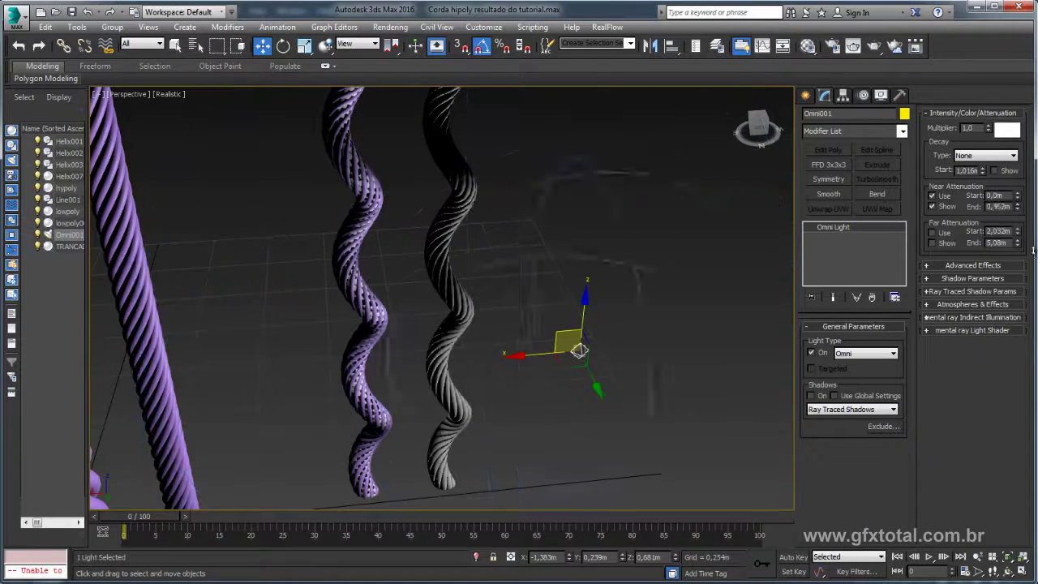
{"action": "left_click", "coordinate": [942, 234]}
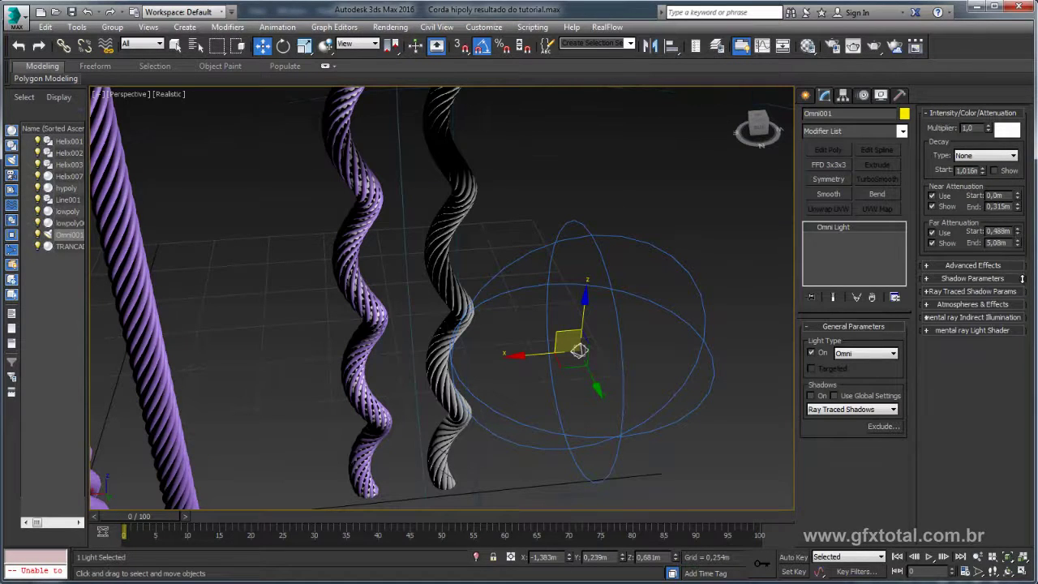
{"action": "left_click_drag", "start_coordinate": [1019, 254], "coordinate": [1025, 317]}
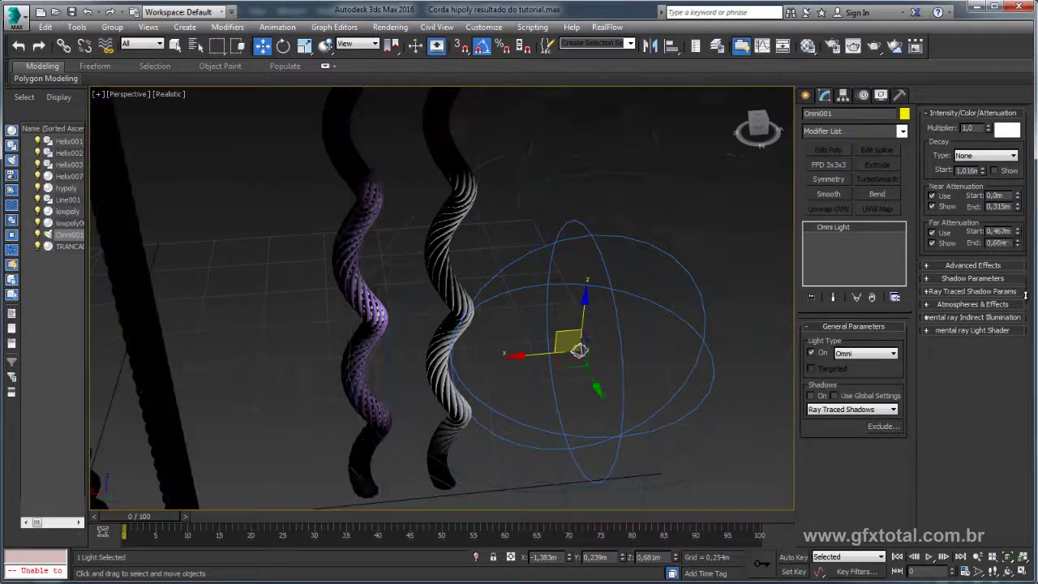
{"action": "mouse_move", "coordinate": [560, 333]}
{"action": "middle_mouse_down"}
{"action": "mouse_move", "coordinate": [537, 286]}
{"action": "mouse_move", "coordinate": [555, 154]}
{"action": "mouse_move", "coordinate": [583, 347]}
{"action": "mouse_move", "coordinate": [557, 401]}
{"action": "mouse_move", "coordinate": [607, 332]}
{"action": "mouse_move", "coordinate": [722, 297]}
{"action": "mouse_move", "coordinate": [514, 347]}
{"action": "mouse_move", "coordinate": [464, 240]}
{"action": "mouse_move", "coordinate": [649, 170]}
{"action": "mouse_move", "coordinate": [519, 278]}
{"action": "mouse_move", "coordinate": [683, 298]}
{"action": "mouse_move", "coordinate": [461, 273]}
{"action": "middle_mouse_up"}
Switch the perspective viewport to plain Shaded display and select the grey low-poly rope.
{"action": "left_click", "coordinate": [169, 94]}
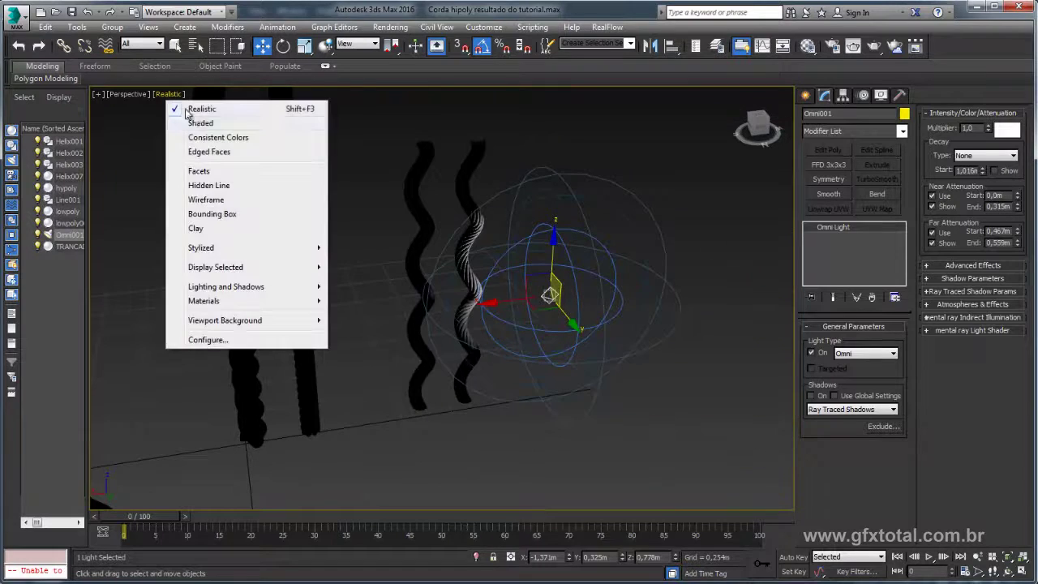
{"action": "left_click", "coordinate": [194, 120]}
{"action": "scroll", "coordinate": [478, 284], "scroll_direction": "up", "scroll_amount": 5}
{"action": "left_click", "coordinate": [462, 287]}
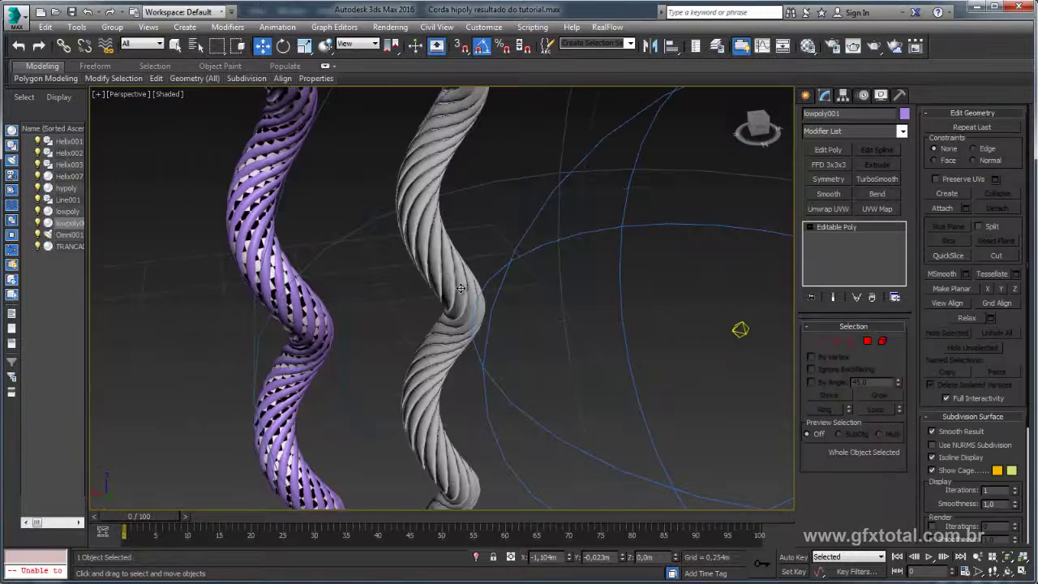
{"action": "scroll", "coordinate": [460, 288], "scroll_direction": "down", "scroll_amount": 4}
{"action": "scroll", "coordinate": [460, 288], "scroll_direction": "down", "scroll_amount": 4}
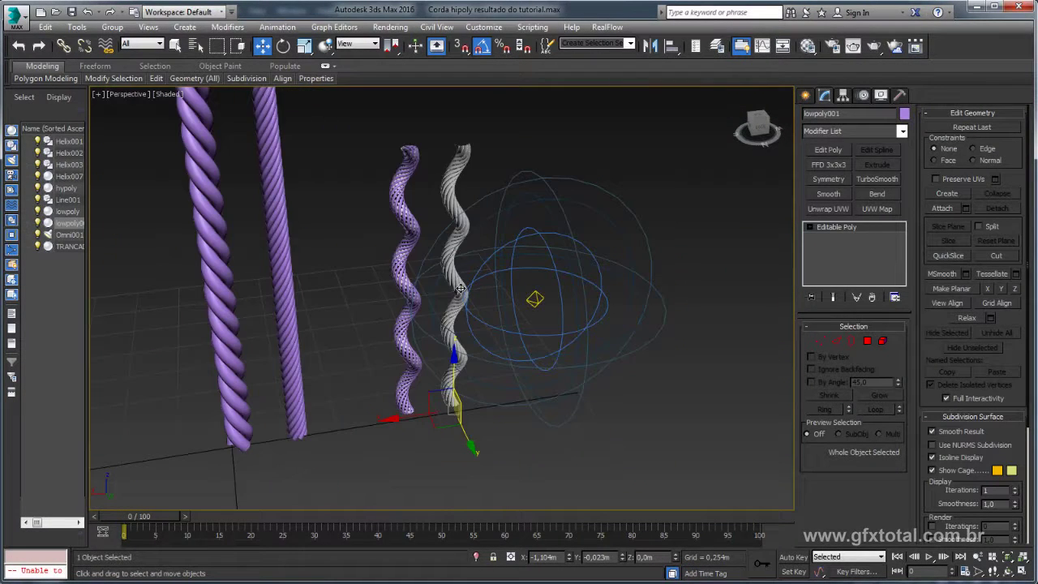
{"action": "scroll", "coordinate": [417, 338], "scroll_direction": "down", "scroll_amount": 3}
Frame the knotted orange rope, then pan back toward the helix ropes.
{"action": "left_click", "coordinate": [266, 305]}
{"action": "key", "text": "z"}
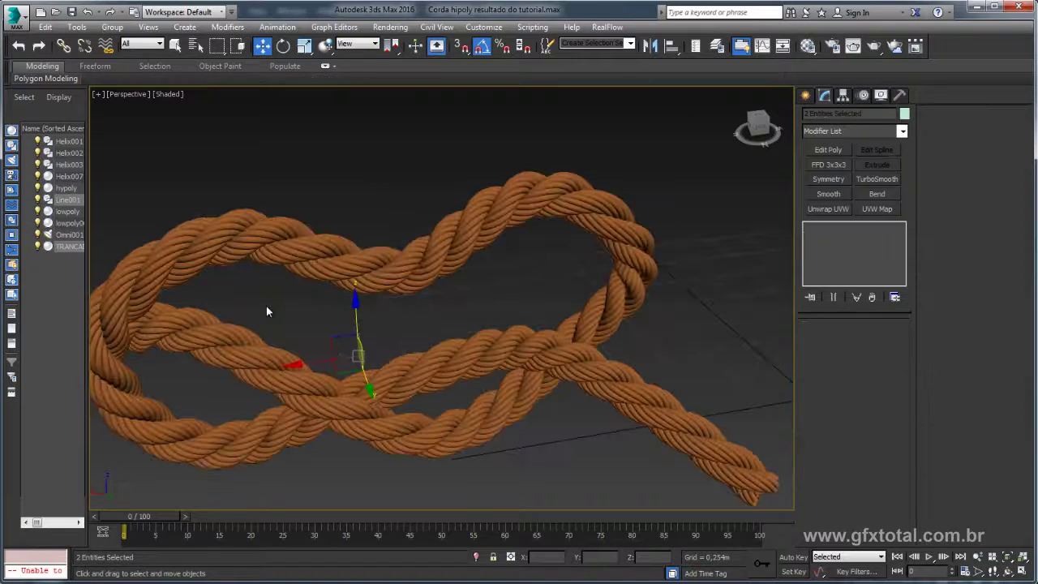
{"action": "scroll", "coordinate": [329, 245], "scroll_direction": "down", "scroll_amount": 4}
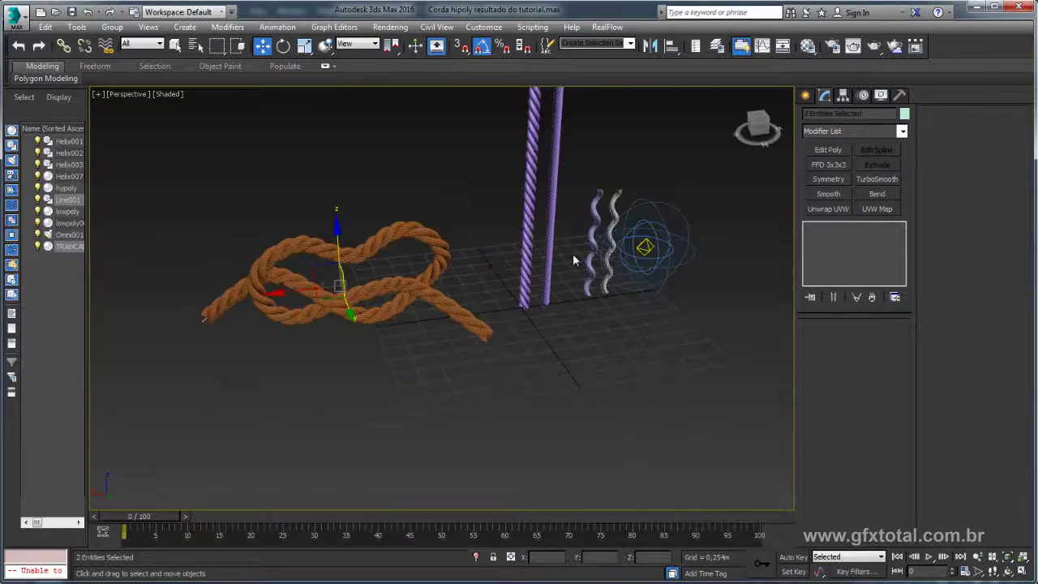
{"action": "middle_click_drag", "start_coordinate": [575, 259], "coordinate": [375, 254]}
{"action": "scroll", "coordinate": [375, 254], "scroll_direction": "up", "scroll_amount": 2}
{"action": "scroll", "coordinate": [375, 254], "scroll_direction": "up", "scroll_amount": 2}
With edges shown, select a full edge loop near the grey rope's lower end.
{"action": "left_click", "coordinate": [376, 254]}
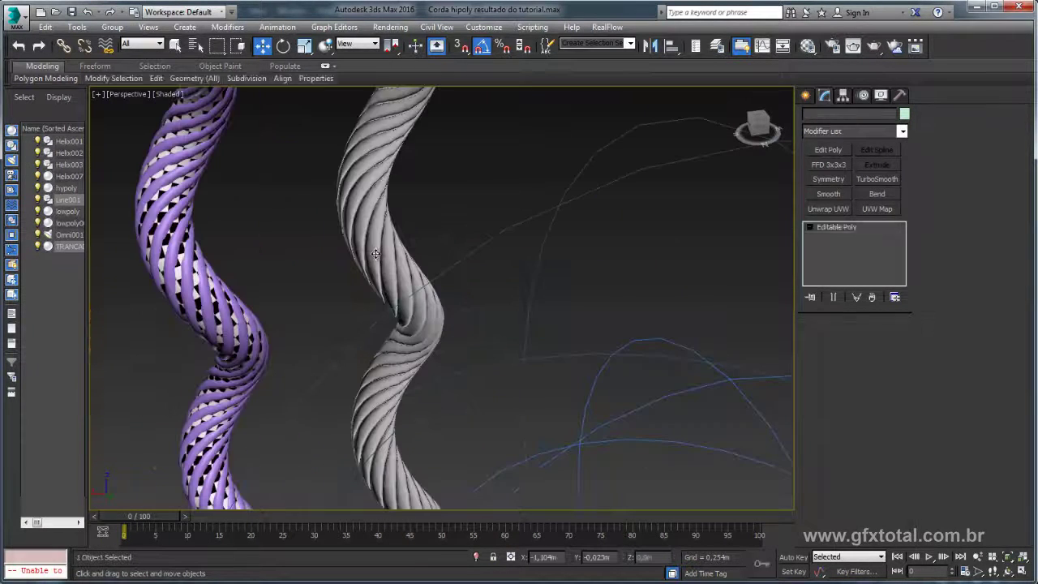
{"action": "key", "text": "F4"}
{"action": "mouse_move", "coordinate": [381, 253]}
{"action": "middle_mouse_down", "text": "alt"}
{"action": "mouse_move", "coordinate": [454, 326]}
{"action": "mouse_move", "coordinate": [489, 254]}
{"action": "middle_mouse_up", "text": "alt"}
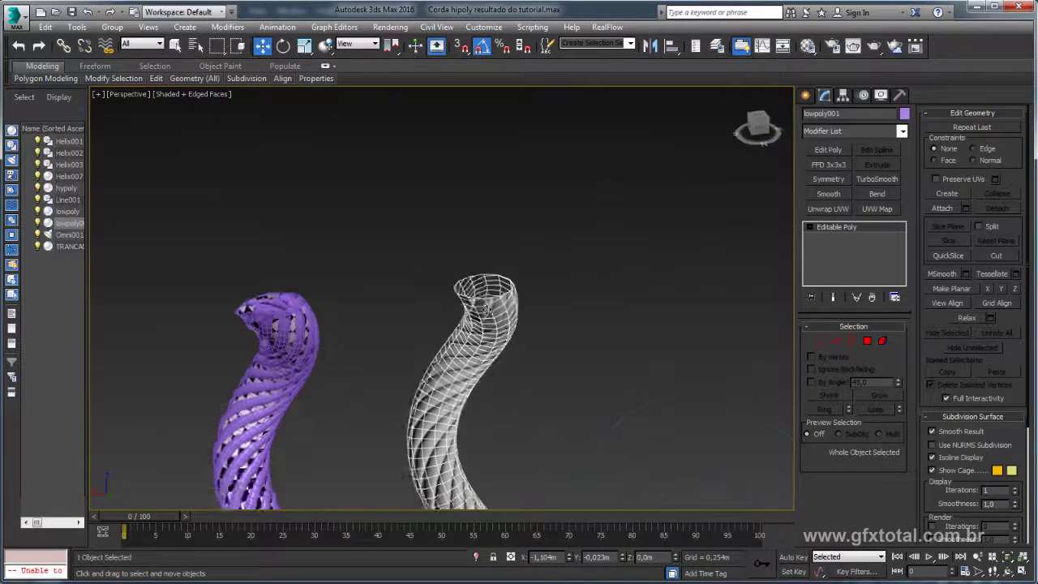
{"action": "scroll", "coordinate": [489, 253], "scroll_direction": "up", "scroll_amount": 3}
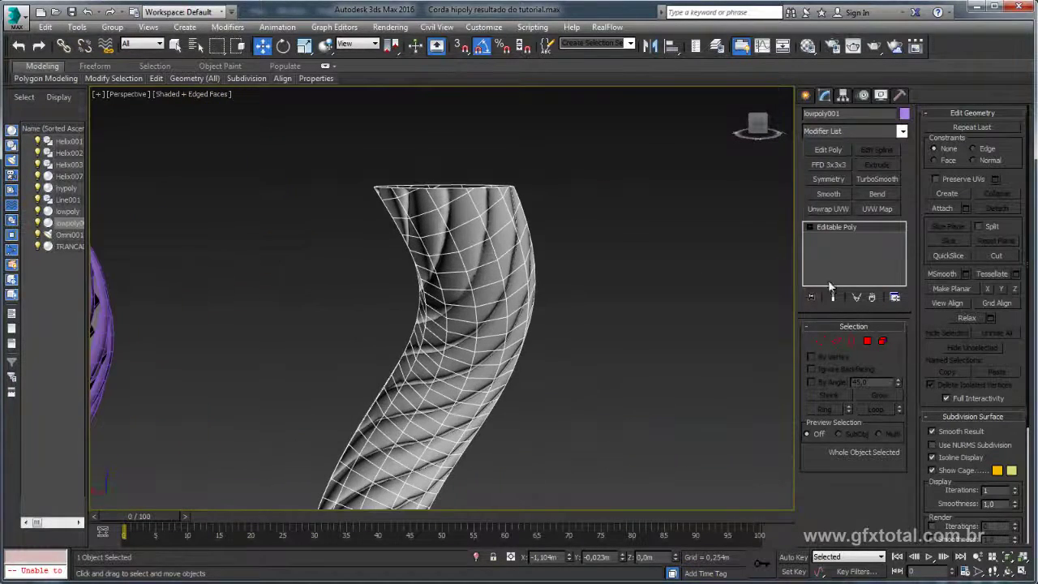
{"action": "left_click", "coordinate": [842, 340]}
{"action": "scroll", "coordinate": [524, 328], "scroll_direction": "down", "scroll_amount": 5}
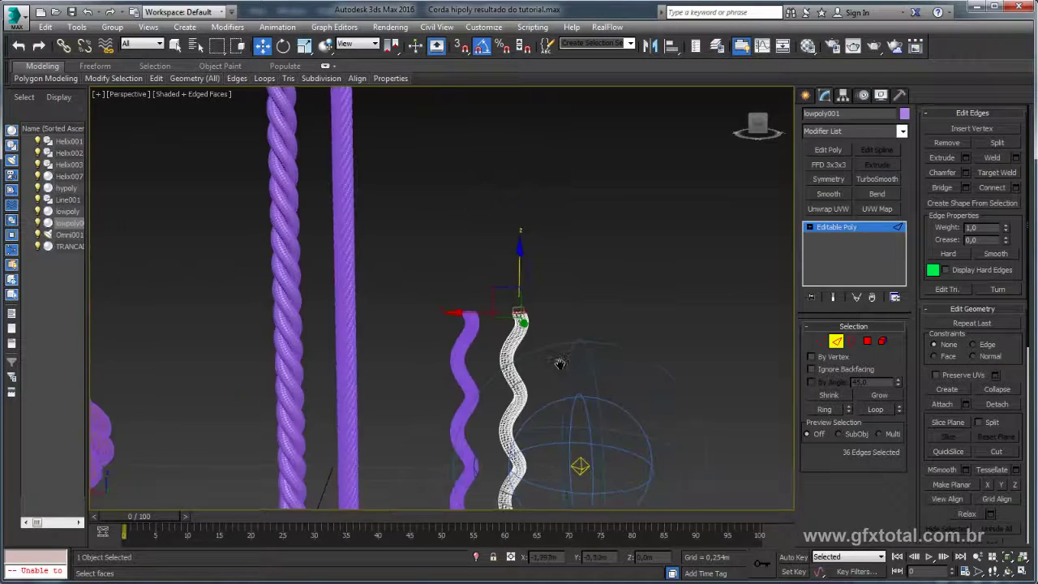
{"action": "middle_click_drag", "start_coordinate": [556, 364], "coordinate": [497, 165]}
{"action": "scroll", "coordinate": [496, 165], "scroll_direction": "up", "scroll_amount": 5}
{"action": "middle_click_drag", "start_coordinate": [483, 226], "coordinate": [498, 301]}
{"action": "scroll", "coordinate": [498, 300], "scroll_direction": "down", "scroll_amount": 4}
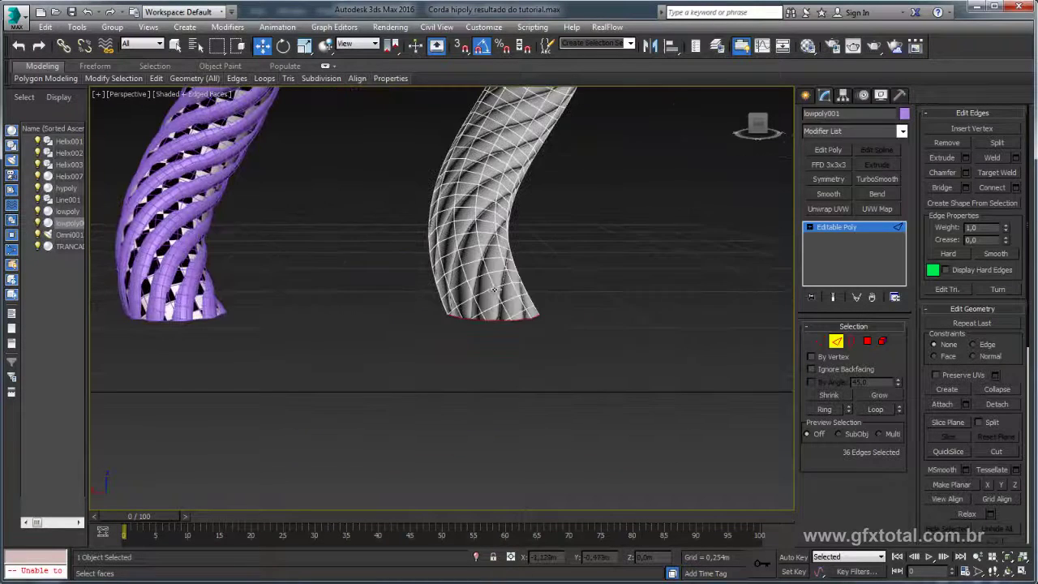
{"action": "left_click", "coordinate": [504, 286]}
{"action": "scroll", "coordinate": [505, 285], "scroll_direction": "up", "scroll_amount": 2}
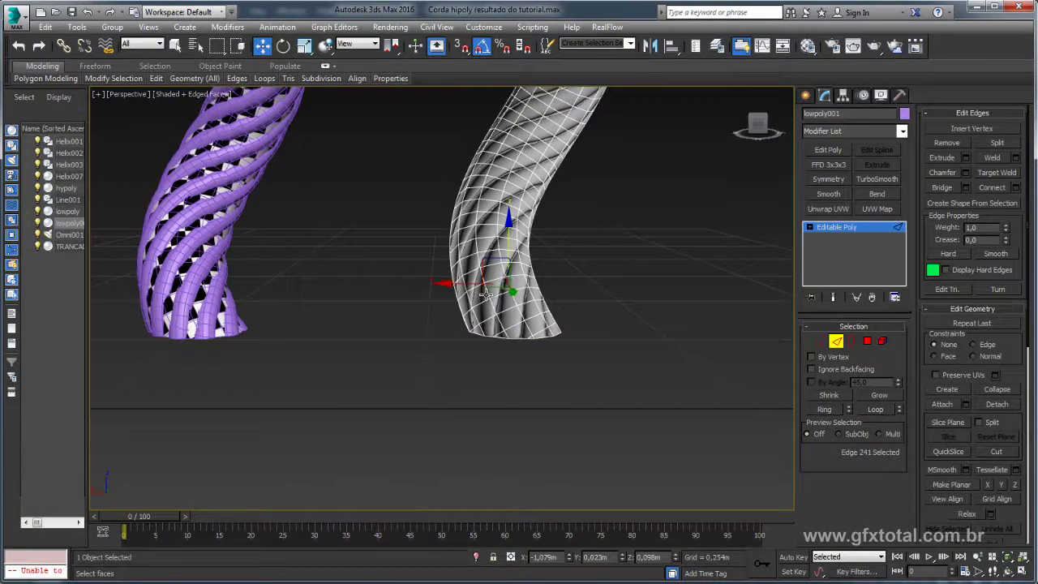
{"action": "double_click", "coordinate": [505, 286]}
{"action": "middle_click_drag", "start_coordinate": [487, 304], "coordinate": [556, 308], "text": "alt"}
Delete the ring of polygons and the cut-off lower piece, then shift-drag a copy upward.
{"action": "left_click", "coordinate": [866, 341], "text": "ctrl"}
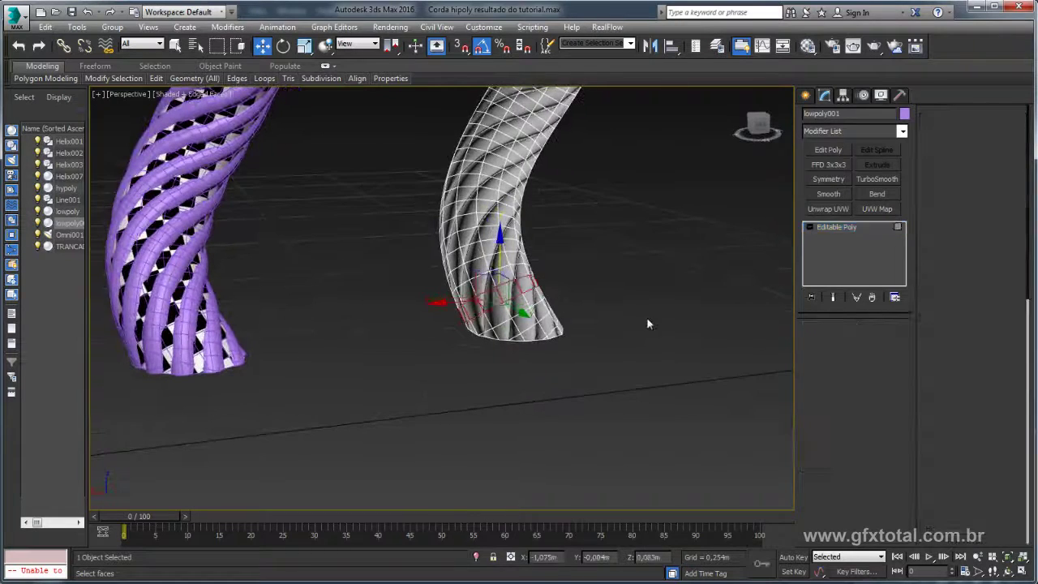
{"action": "key", "text": "Delete"}
{"action": "left_click", "coordinate": [882, 341]}
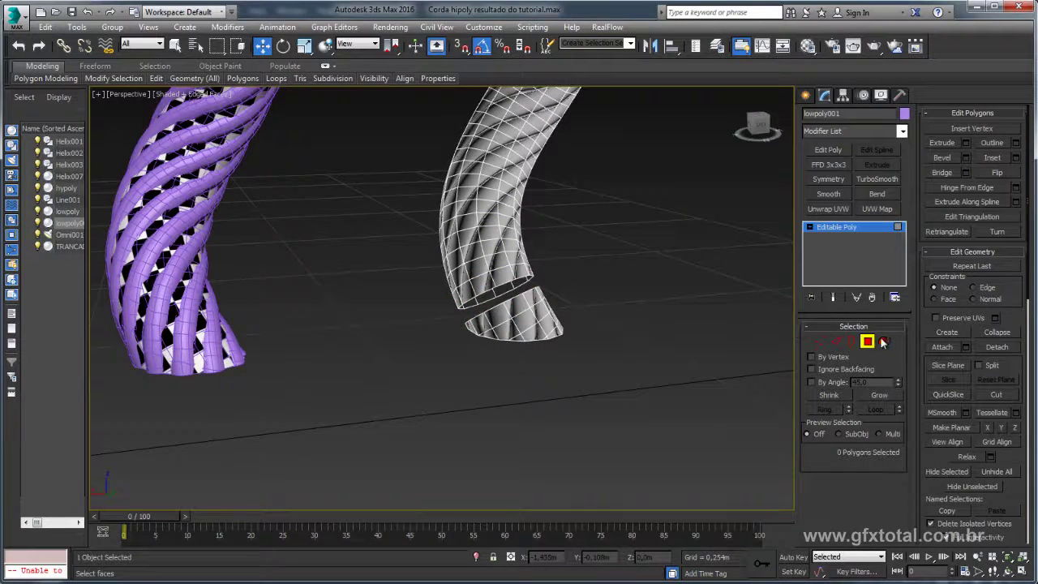
{"action": "left_click", "coordinate": [511, 320]}
{"action": "key", "text": "Delete"}
{"action": "middle_click_drag", "start_coordinate": [619, 268], "coordinate": [494, 340]}
{"action": "left_click", "coordinate": [867, 233]}
{"action": "scroll", "coordinate": [641, 260], "scroll_direction": "down", "scroll_amount": 3}
{"action": "mouse_move", "coordinate": [495, 337]}
{"action": "left_mouse_down"}
{"action": "mouse_move", "coordinate": [495, 175]}
{"action": "mouse_move", "coordinate": [497, 209]}
{"action": "left_mouse_up"}
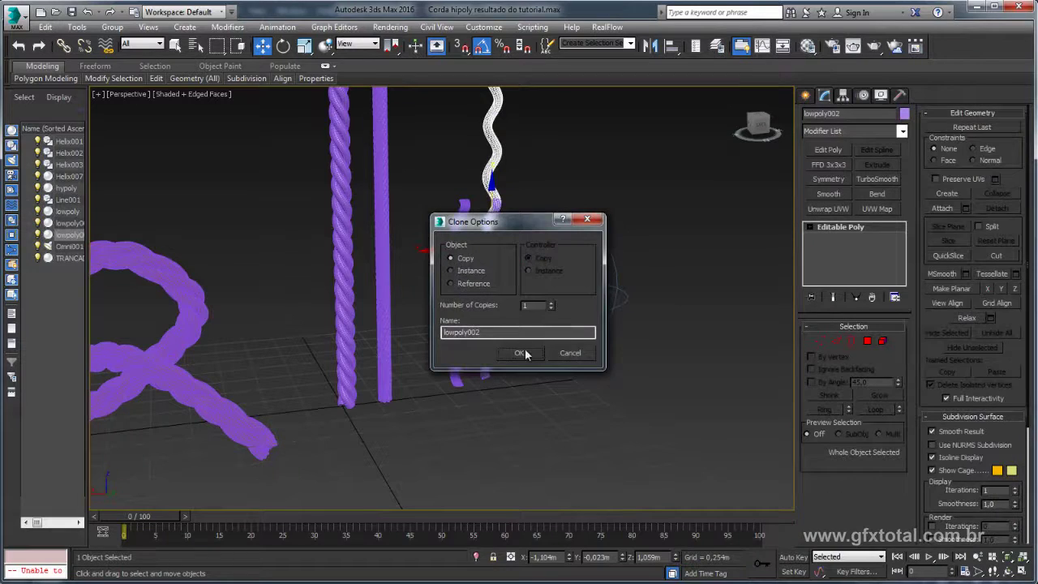
Confirm the copy as lowpoly002 and lower it slightly above the original strand.
{"action": "left_click", "coordinate": [520, 353]}
{"action": "scroll", "coordinate": [495, 211], "scroll_direction": "up", "scroll_amount": 8}
{"action": "scroll", "coordinate": [504, 177], "scroll_direction": "up", "scroll_amount": 5}
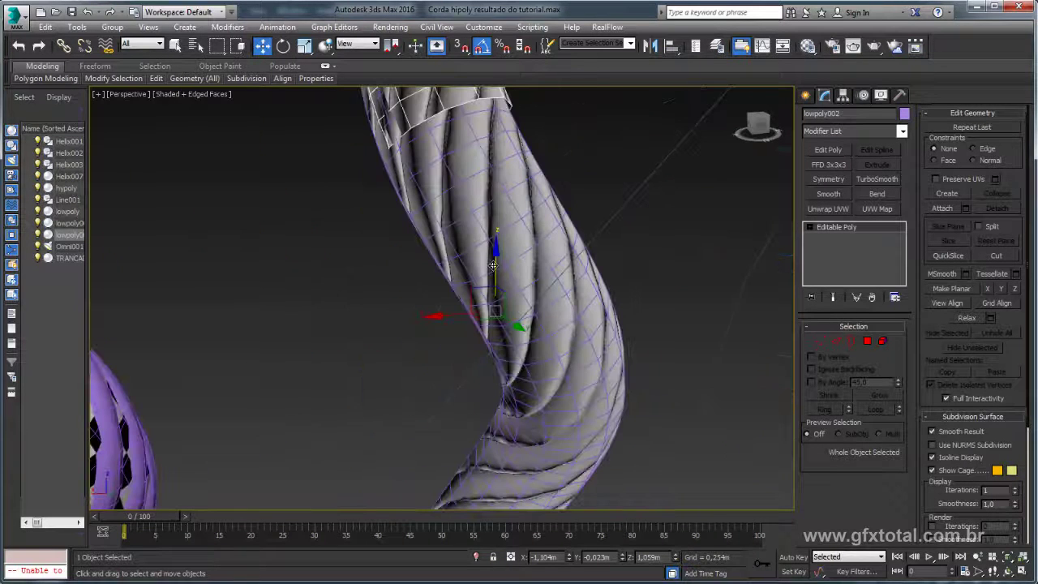
{"action": "mouse_move", "coordinate": [496, 273]}
{"action": "left_mouse_down"}
{"action": "mouse_move", "coordinate": [507, 290]}
{"action": "mouse_move", "coordinate": [504, 340]}
{"action": "left_mouse_up"}
Rotate lowpoly002 to -90 degrees around Z and lower it toward the strand below.
{"action": "scroll", "coordinate": [527, 308], "scroll_direction": "down", "scroll_amount": 5}
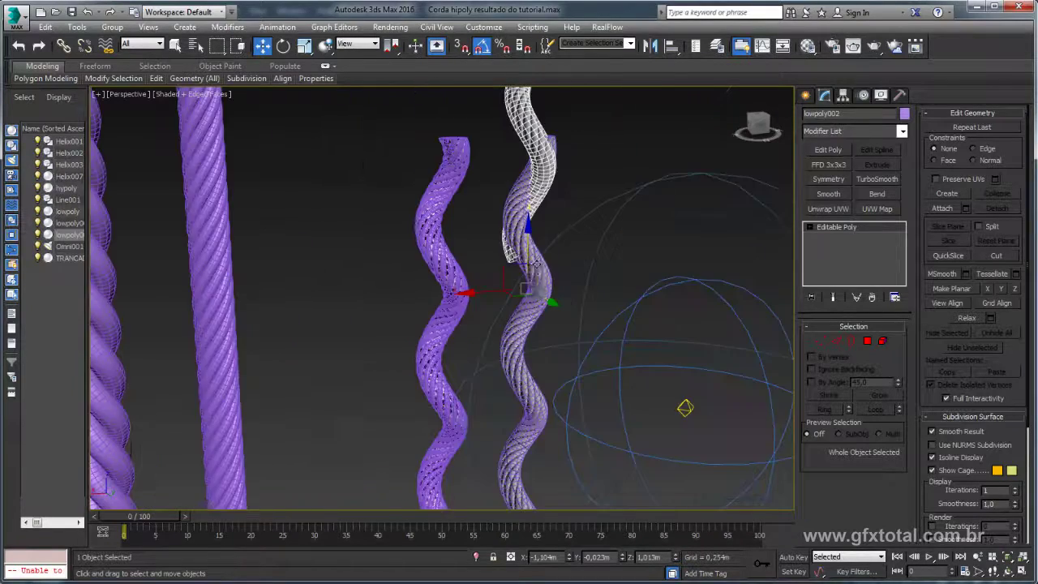
{"action": "middle_click_drag", "start_coordinate": [540, 278], "coordinate": [515, 172], "text": "alt"}
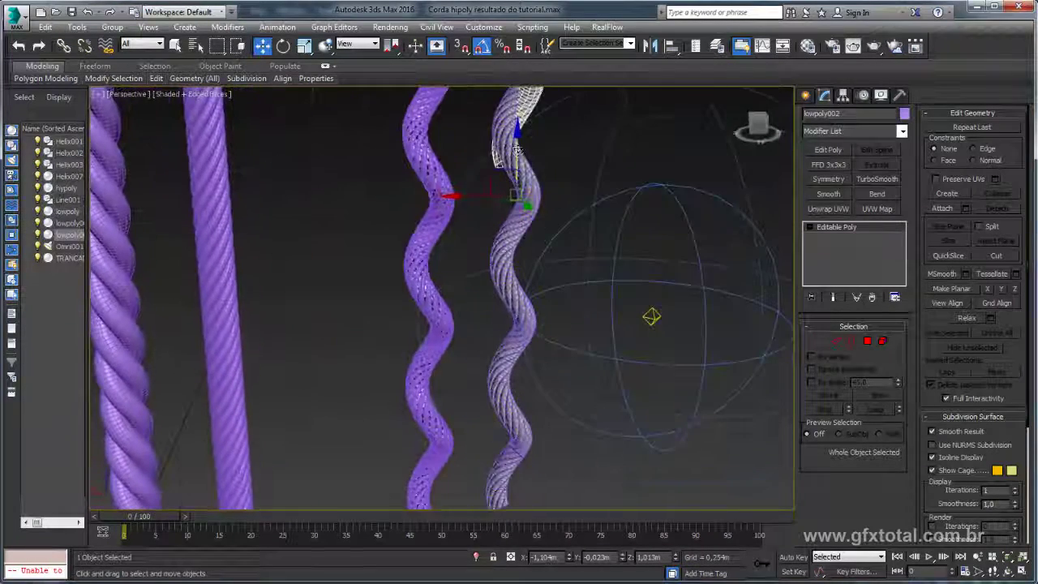
{"action": "scroll", "coordinate": [509, 202], "scroll_direction": "up", "scroll_amount": 5}
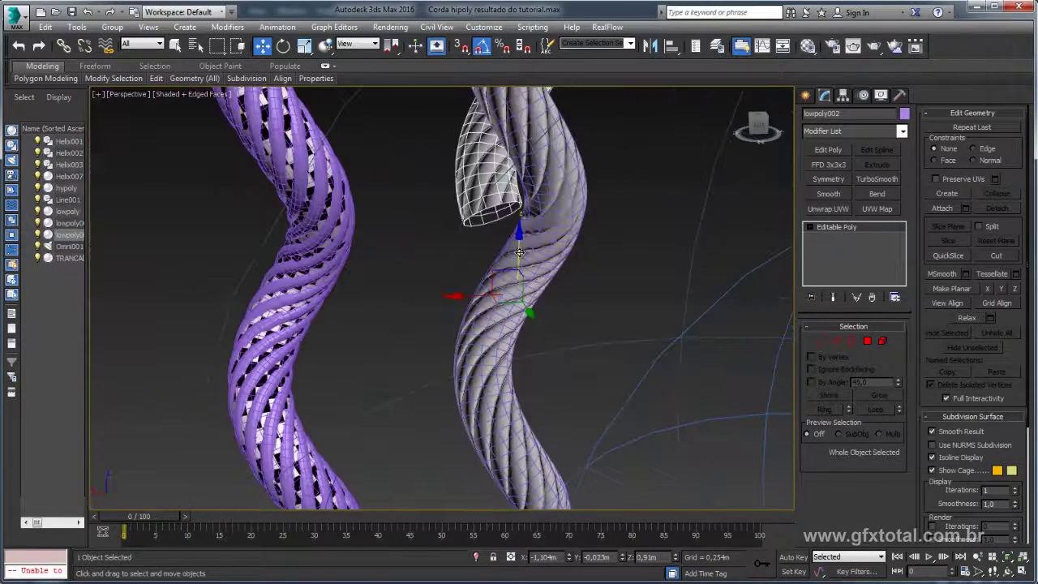
{"action": "key", "text": "e"}
{"action": "left_click_drag", "start_coordinate": [506, 308], "coordinate": [596, 320]}
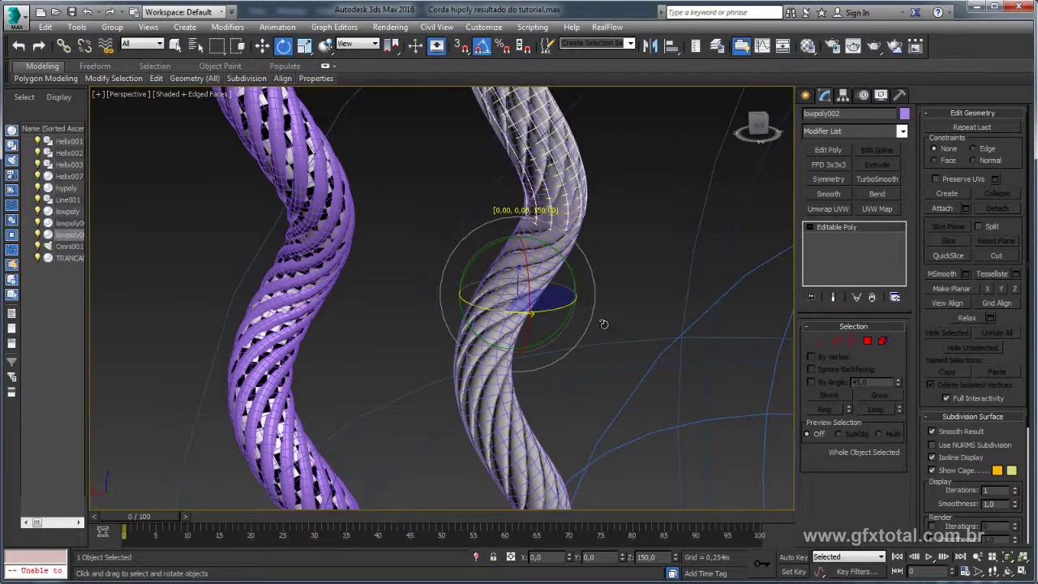
{"action": "left_click_drag", "start_coordinate": [597, 319], "coordinate": [575, 303]}
{"action": "mouse_move", "coordinate": [576, 303]}
{"action": "middle_mouse_down", "text": "alt"}
{"action": "mouse_move", "coordinate": [606, 203]}
{"action": "mouse_move", "coordinate": [520, 262]}
{"action": "middle_mouse_up", "text": "alt"}
{"action": "key", "text": "w"}
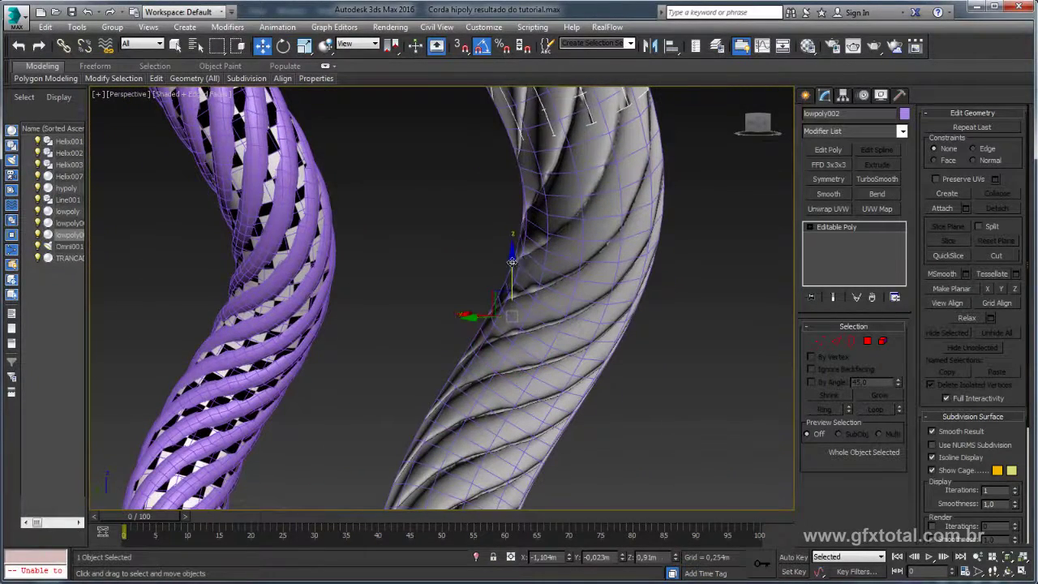
{"action": "left_click_drag", "start_coordinate": [511, 261], "coordinate": [513, 366]}
Twist the copy about 50 degrees and nudge it until its strands align with the lower rope.
{"action": "key", "text": "e"}
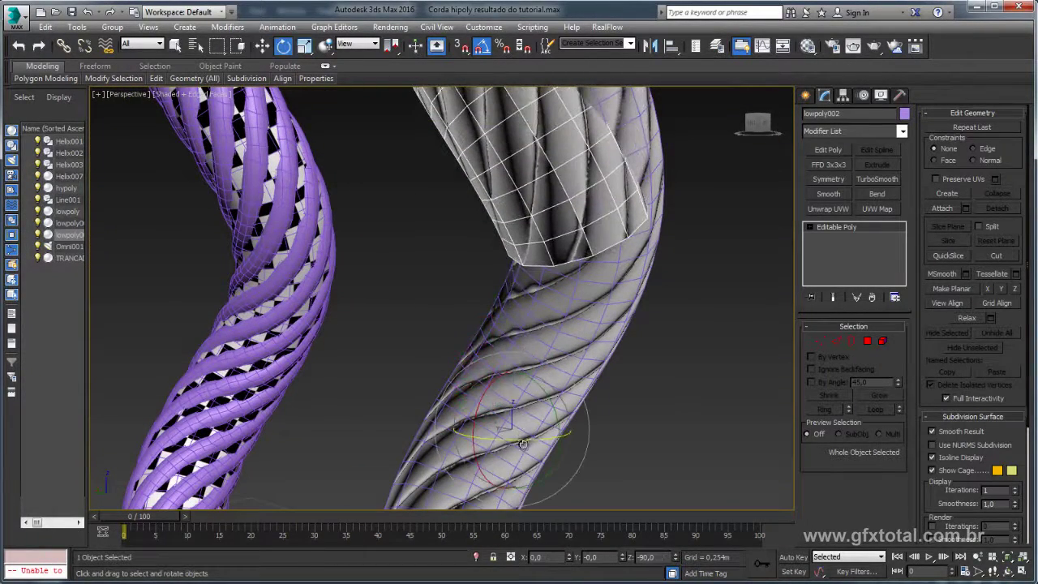
{"action": "left_click_drag", "start_coordinate": [523, 444], "coordinate": [557, 444]}
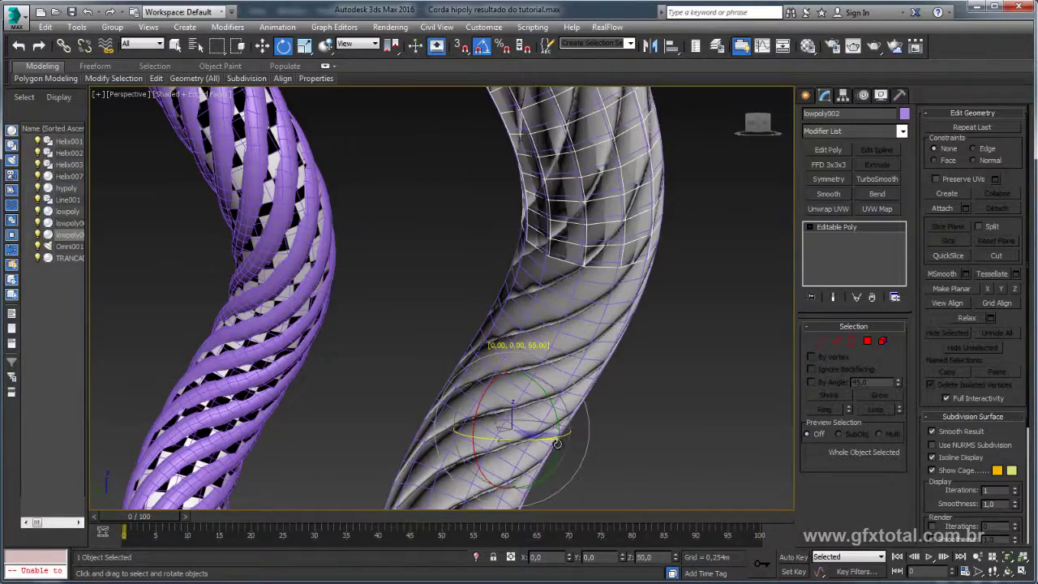
{"action": "middle_click_drag", "start_coordinate": [555, 444], "coordinate": [535, 326], "text": "alt"}
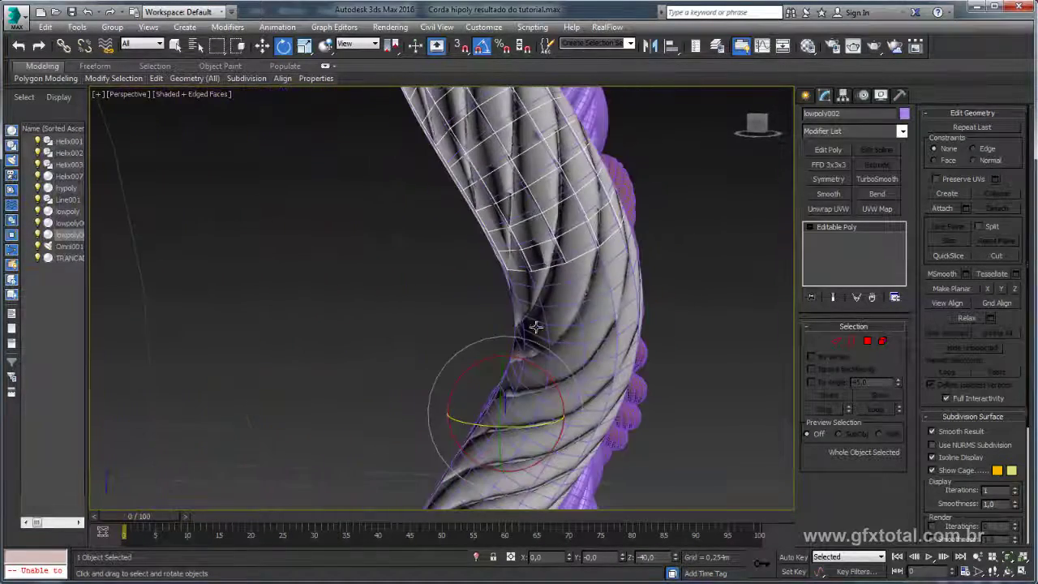
{"action": "key", "text": "w"}
{"action": "left_click_drag", "start_coordinate": [505, 354], "coordinate": [504, 361]}
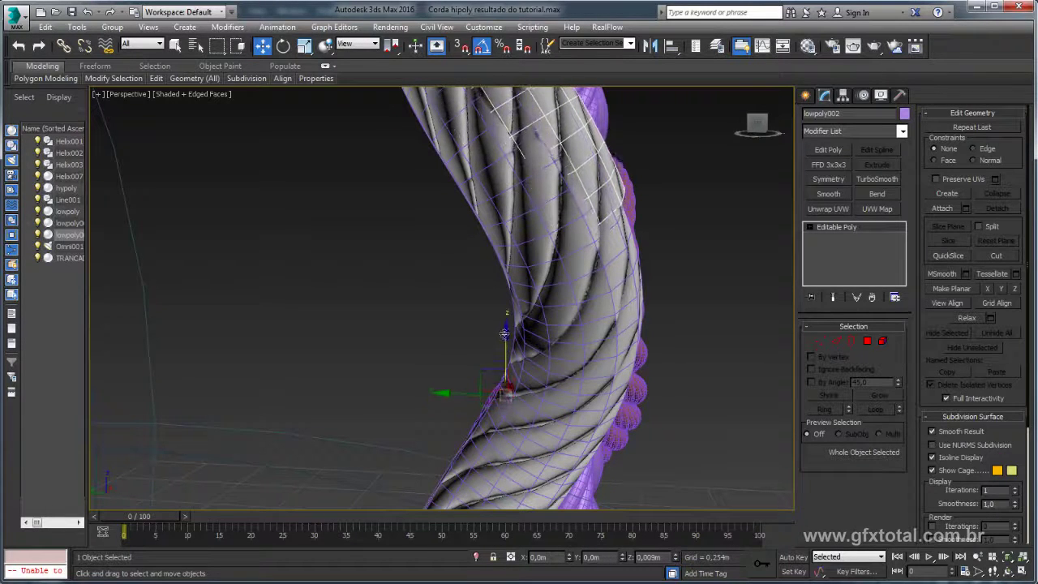
{"action": "key", "text": "e"}
{"action": "mouse_move", "coordinate": [527, 398]}
{"action": "left_mouse_down"}
{"action": "mouse_move", "coordinate": [535, 493]}
{"action": "mouse_move", "coordinate": [560, 492]}
{"action": "mouse_move", "coordinate": [616, 421]}
{"action": "left_mouse_up"}
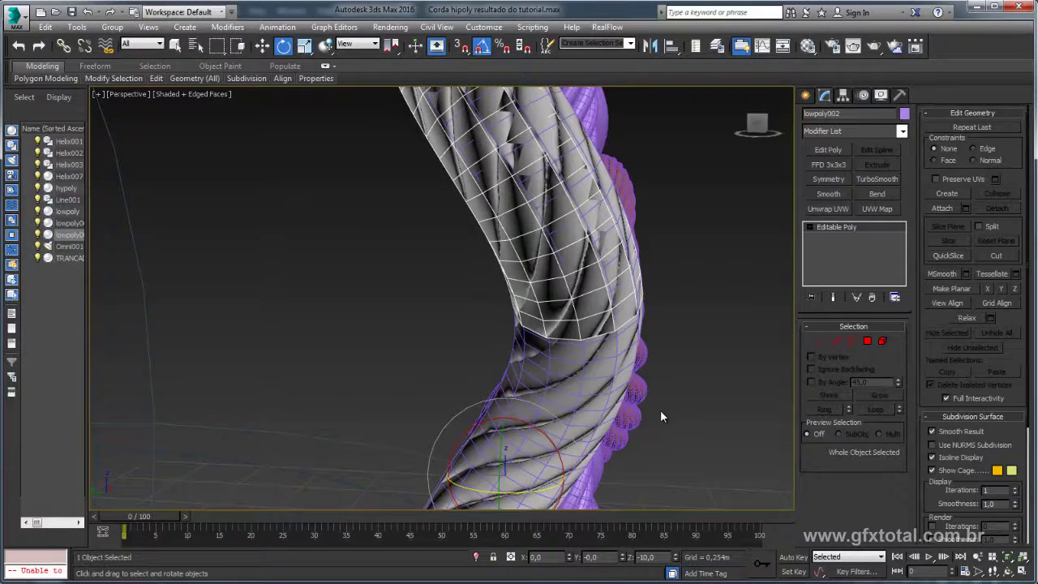
Orbit and zoom around the rope join to check that the strands line up.
{"action": "key", "text": "w"}
{"action": "scroll", "coordinate": [660, 409], "scroll_direction": "down", "scroll_amount": 5}
{"action": "mouse_move", "coordinate": [682, 428]}
{"action": "middle_mouse_down", "text": "alt"}
{"action": "mouse_move", "coordinate": [651, 311]}
{"action": "mouse_move", "coordinate": [560, 222]}
{"action": "mouse_move", "coordinate": [554, 301]}
{"action": "middle_mouse_up", "text": "alt"}
{"action": "scroll", "coordinate": [553, 301], "scroll_direction": "up", "scroll_amount": 5}
{"action": "scroll", "coordinate": [554, 302], "scroll_direction": "up", "scroll_amount": 3}
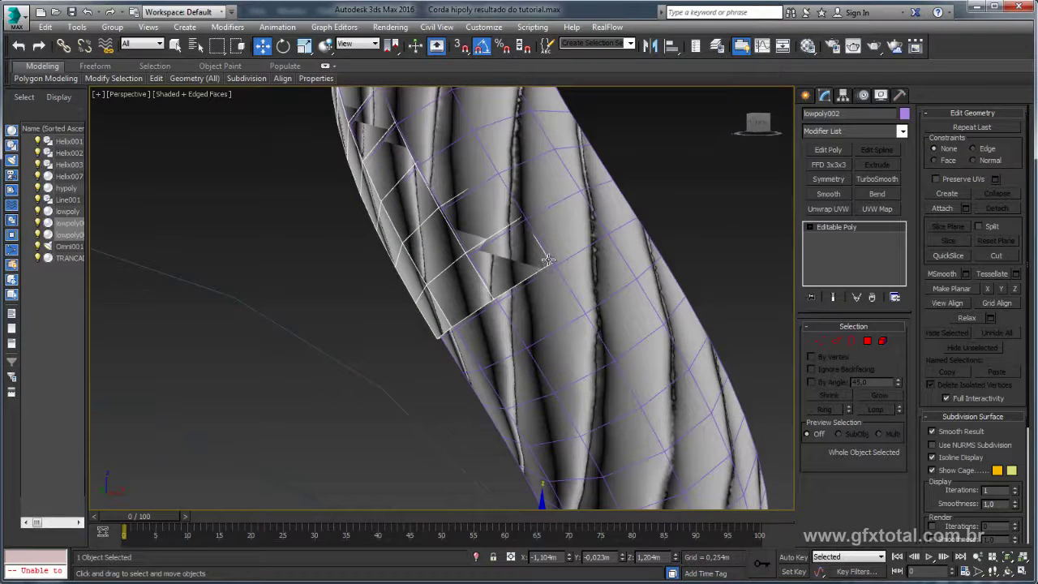
{"action": "scroll", "coordinate": [572, 311], "scroll_direction": "down", "scroll_amount": 2}
{"action": "scroll", "coordinate": [572, 310], "scroll_direction": "down", "scroll_amount": 3}
{"action": "scroll", "coordinate": [557, 378], "scroll_direction": "up", "scroll_amount": 3}
{"action": "scroll", "coordinate": [559, 347], "scroll_direction": "up", "scroll_amount": 2}
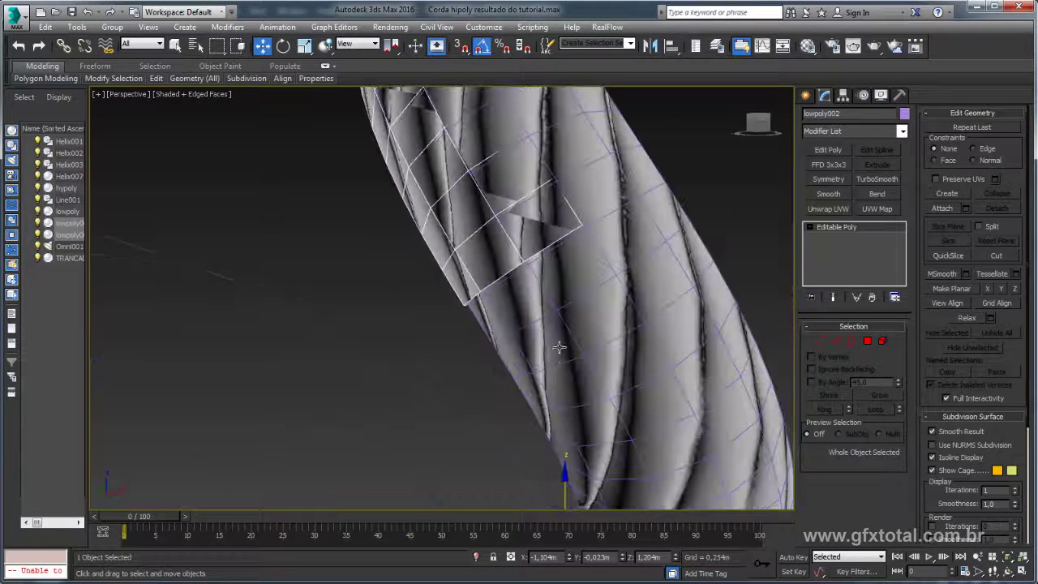
{"action": "middle_click_drag", "start_coordinate": [572, 381], "coordinate": [552, 383], "text": "alt"}
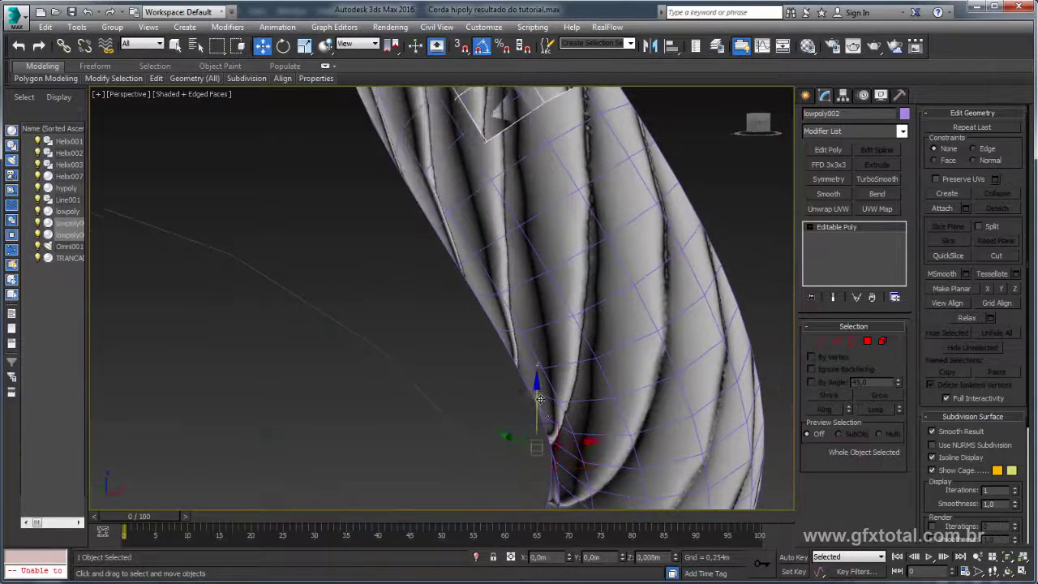
{"action": "mouse_move", "coordinate": [539, 461]}
{"action": "middle_mouse_down", "text": "alt"}
{"action": "mouse_move", "coordinate": [564, 242]}
{"action": "mouse_move", "coordinate": [616, 267]}
{"action": "middle_mouse_up", "text": "alt"}
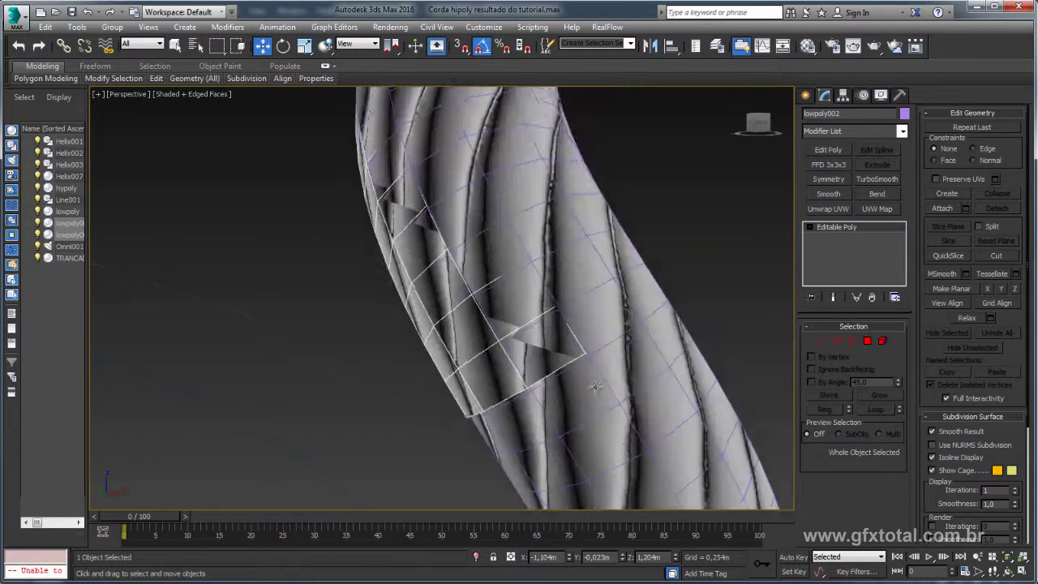
{"action": "left_click", "coordinate": [616, 341]}
{"action": "left_click", "coordinate": [835, 341]}
{"action": "left_click", "coordinate": [572, 331]}
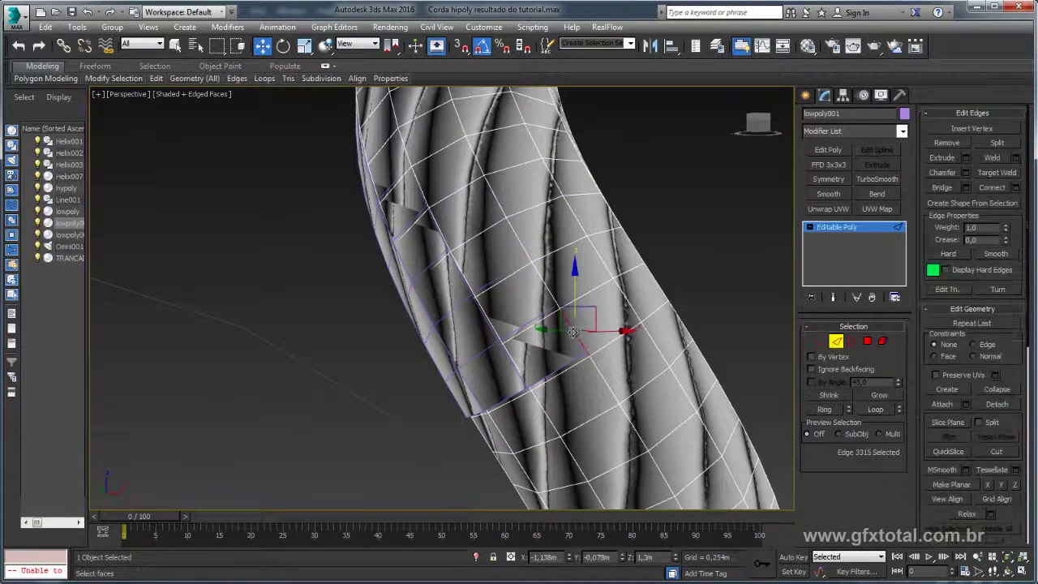
{"action": "double_click", "coordinate": [628, 304]}
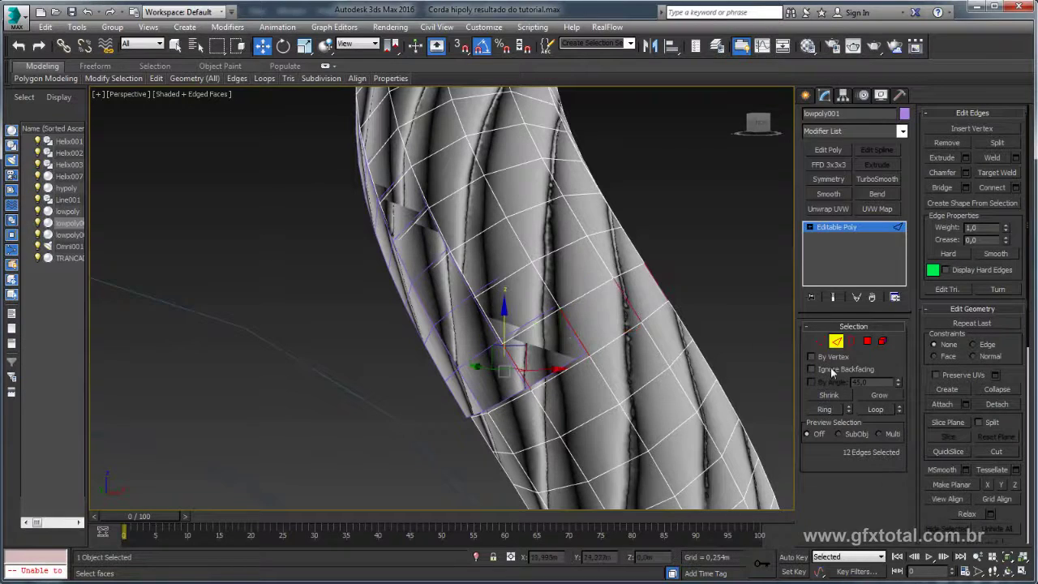
{"action": "left_click", "coordinate": [868, 342]}
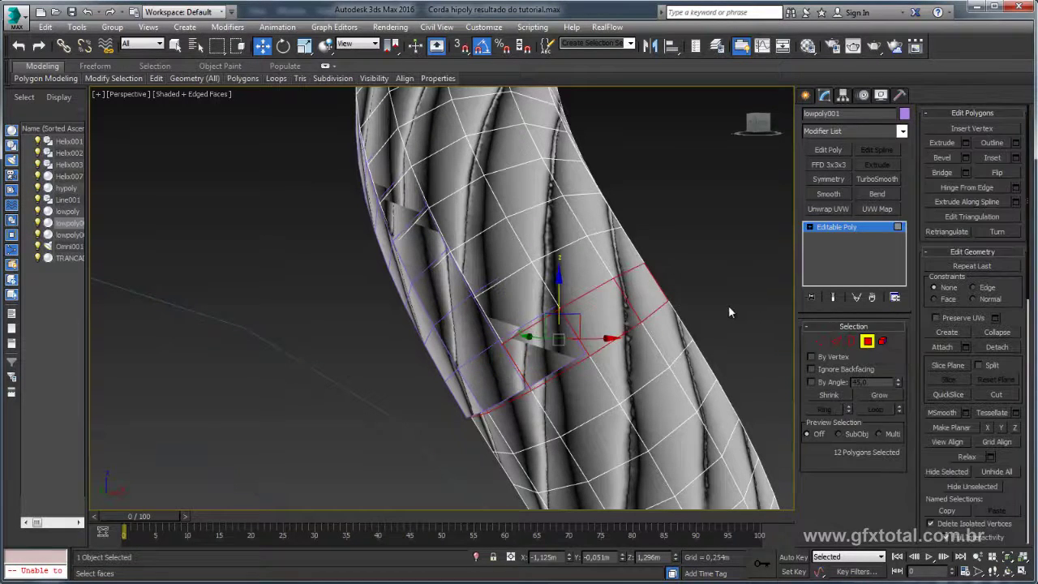
{"action": "left_click", "coordinate": [728, 304]}
{"action": "left_click", "coordinate": [882, 341]}
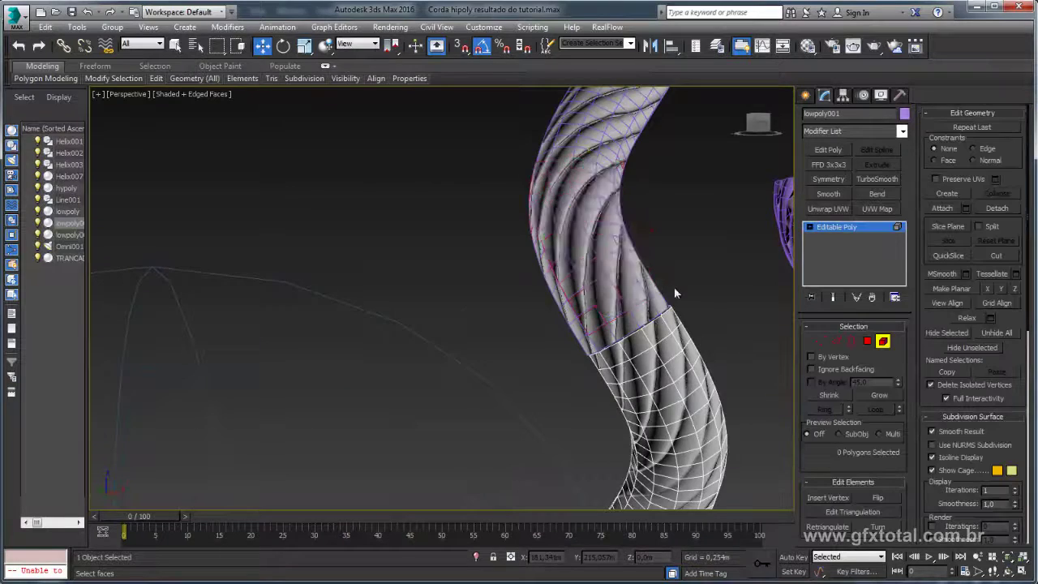
{"action": "scroll", "coordinate": [672, 292], "scroll_direction": "down", "scroll_amount": 5}
Clone the strand segment upward, twist it to continue the spiral, and lower it onto the strand.
{"action": "left_click", "coordinate": [822, 229]}
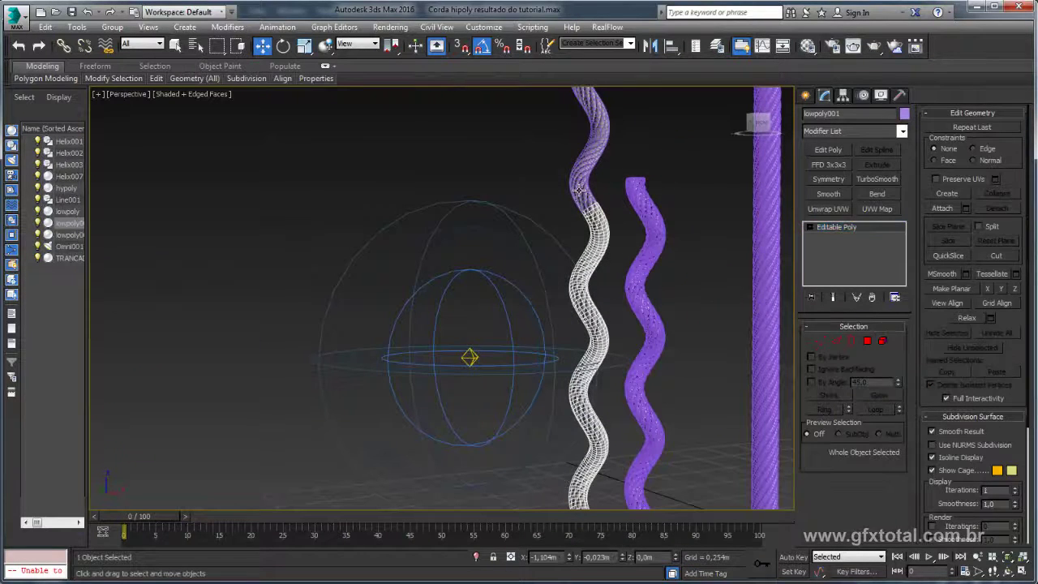
{"action": "scroll", "coordinate": [612, 266], "scroll_direction": "down", "scroll_amount": 5}
{"action": "scroll", "coordinate": [612, 266], "scroll_direction": "up", "scroll_amount": 4}
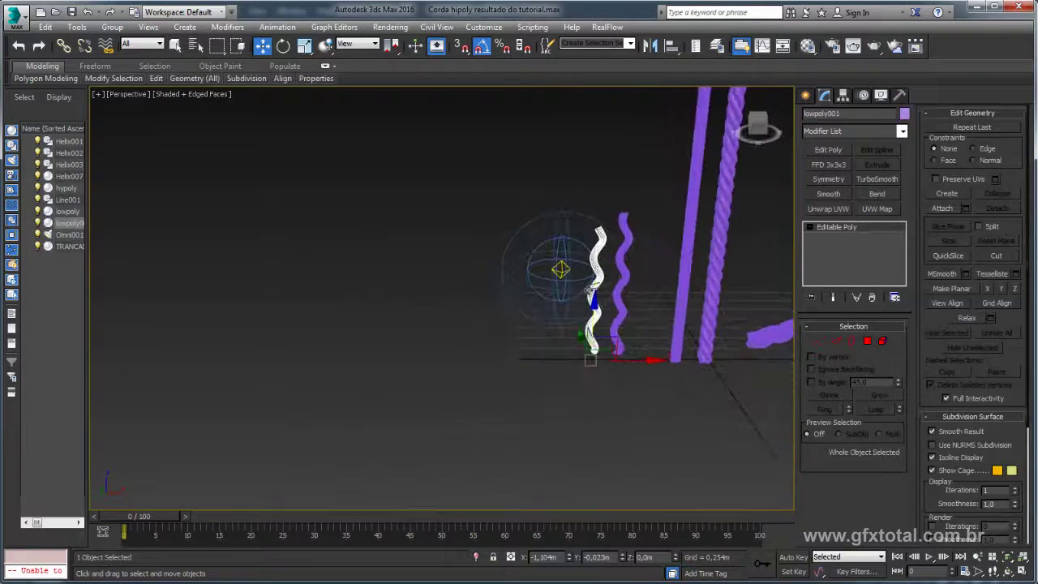
{"action": "middle_click_drag", "start_coordinate": [602, 331], "coordinate": [598, 339], "text": "alt"}
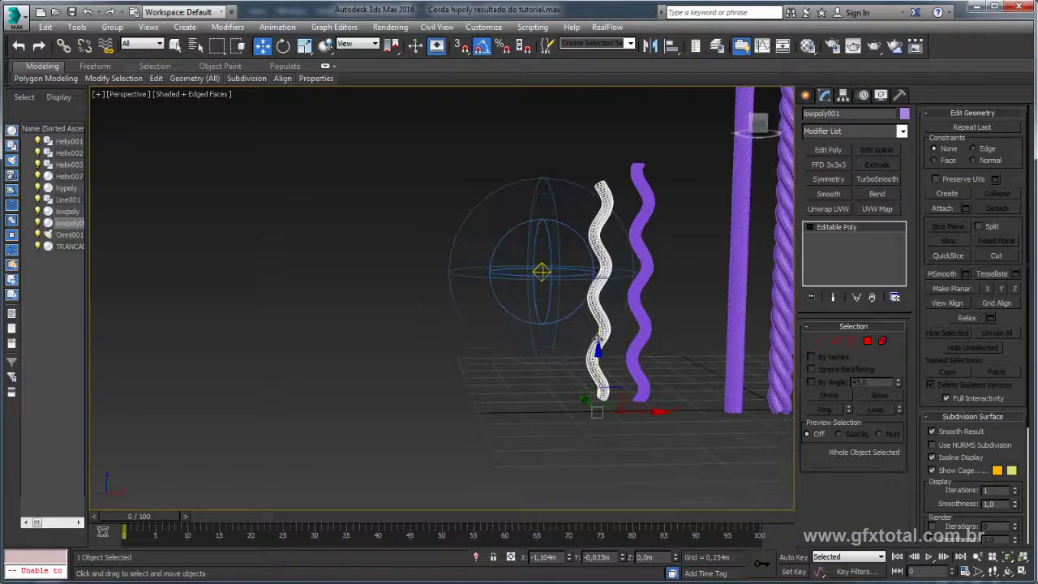
{"action": "mouse_move", "coordinate": [598, 364]}
{"action": "left_mouse_down"}
{"action": "mouse_move", "coordinate": [602, 146]}
{"action": "mouse_move", "coordinate": [595, 153]}
{"action": "left_mouse_up"}
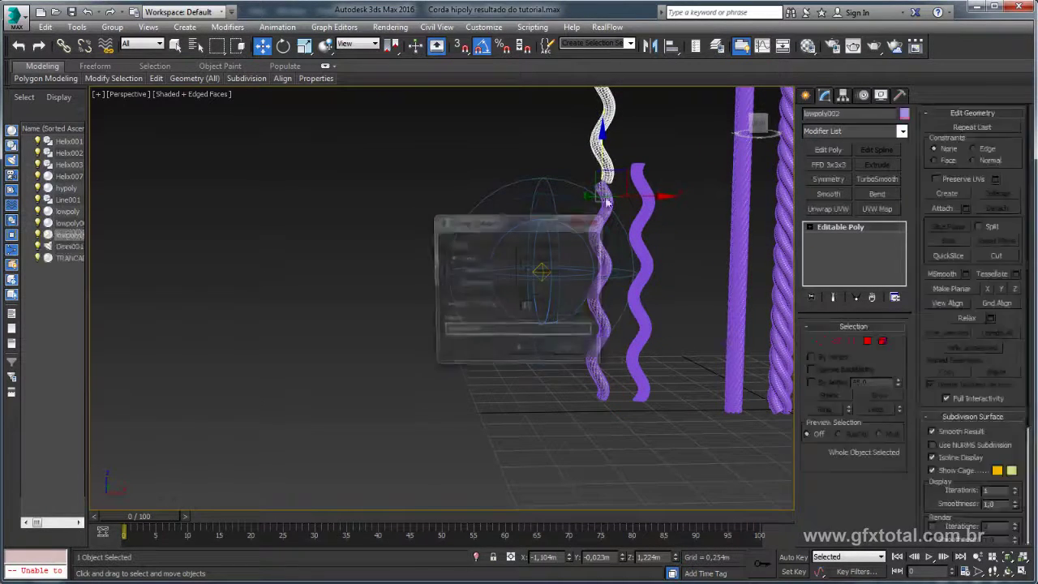
{"action": "left_click", "coordinate": [519, 353]}
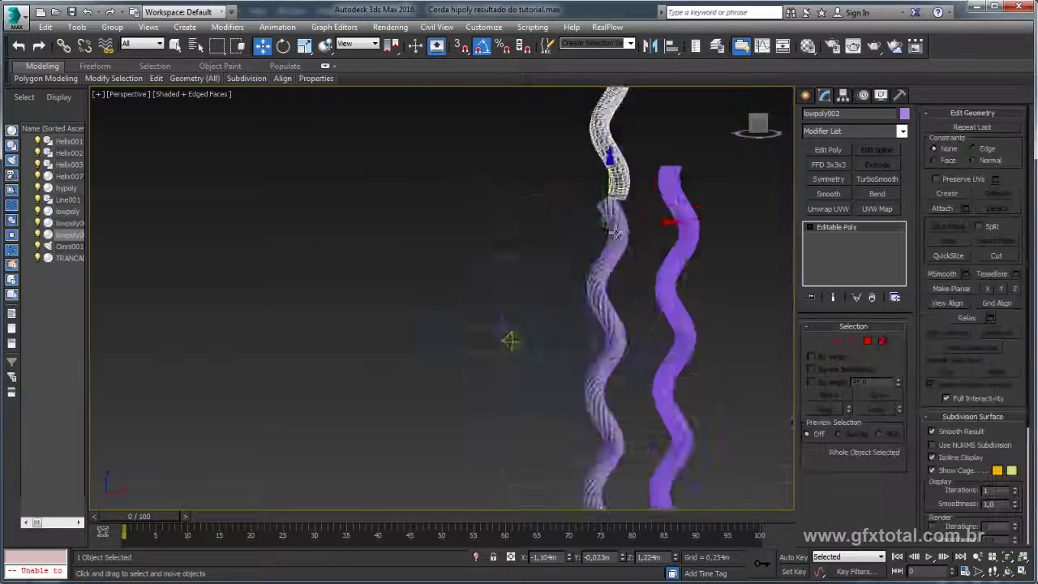
{"action": "scroll", "coordinate": [625, 219], "scroll_direction": "up", "scroll_amount": 3}
{"action": "scroll", "coordinate": [625, 219], "scroll_direction": "up", "scroll_amount": 3}
{"action": "scroll", "coordinate": [625, 219], "scroll_direction": "up", "scroll_amount": 1}
{"action": "key", "text": "e"}
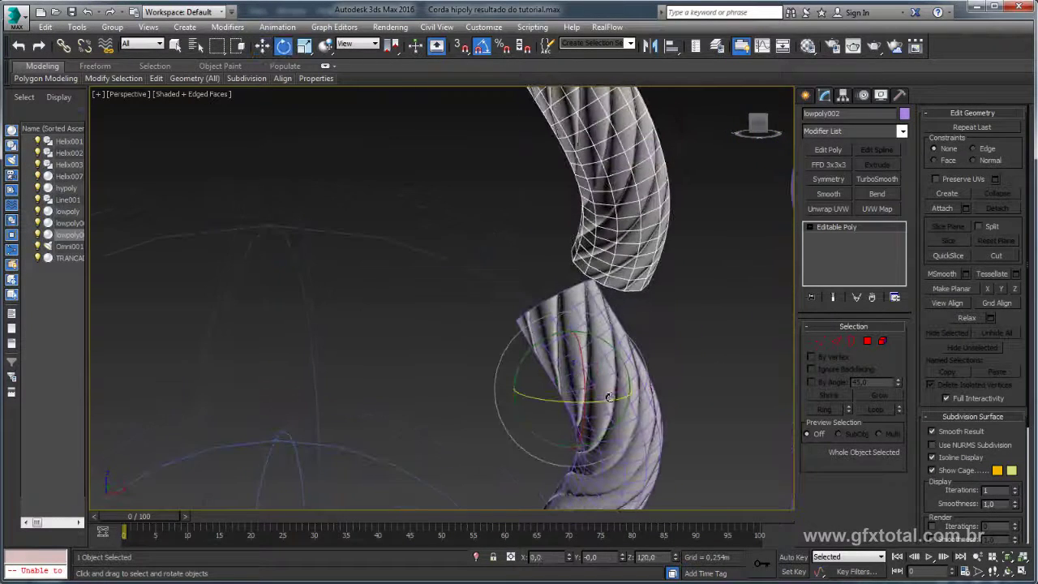
{"action": "left_click_drag", "start_coordinate": [608, 396], "coordinate": [505, 416]}
{"action": "key", "text": "w"}
{"action": "left_click_drag", "start_coordinate": [571, 349], "coordinate": [576, 378]}
Fine-tune the first copy's rotation and position so its seam closes against the strand.
{"action": "key", "text": "e"}
{"action": "left_click_drag", "start_coordinate": [562, 434], "coordinate": [567, 434]}
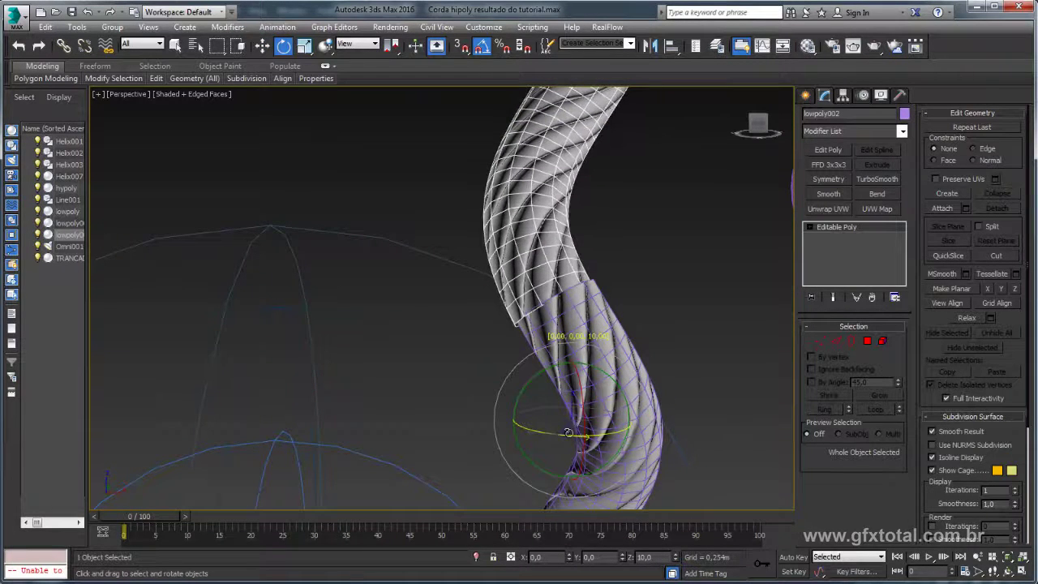
{"action": "key", "text": "w"}
{"action": "left_click_drag", "start_coordinate": [574, 382], "coordinate": [573, 377]}
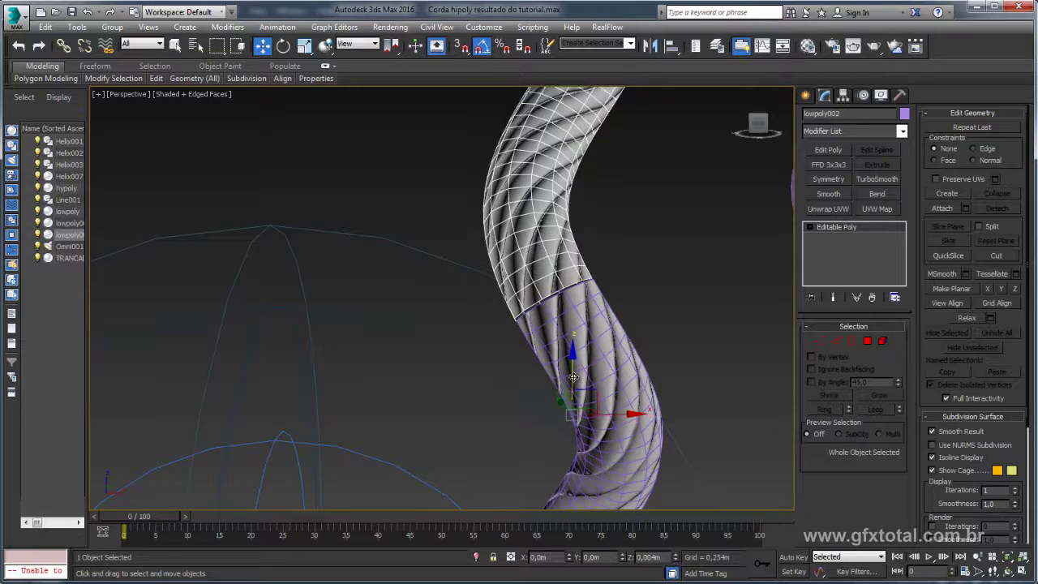
{"action": "scroll", "coordinate": [559, 293], "scroll_direction": "up", "scroll_amount": 5}
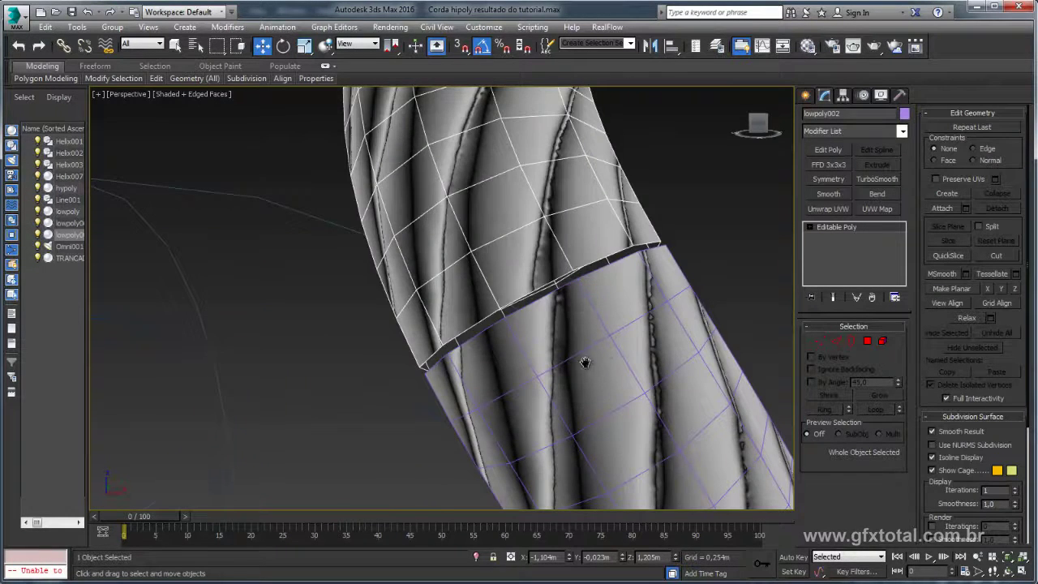
{"action": "scroll", "coordinate": [585, 362], "scroll_direction": "down", "scroll_amount": 5}
{"action": "scroll", "coordinate": [595, 390], "scroll_direction": "down", "scroll_amount": 3}
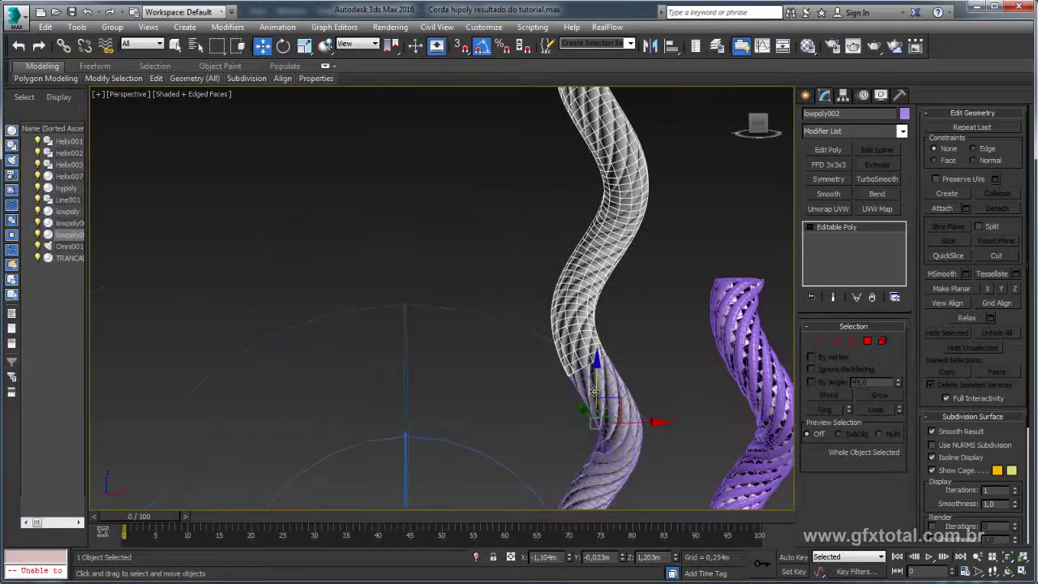
{"action": "scroll", "coordinate": [594, 392], "scroll_direction": "up", "scroll_amount": 2}
{"action": "scroll", "coordinate": [593, 375], "scroll_direction": "up", "scroll_amount": 3}
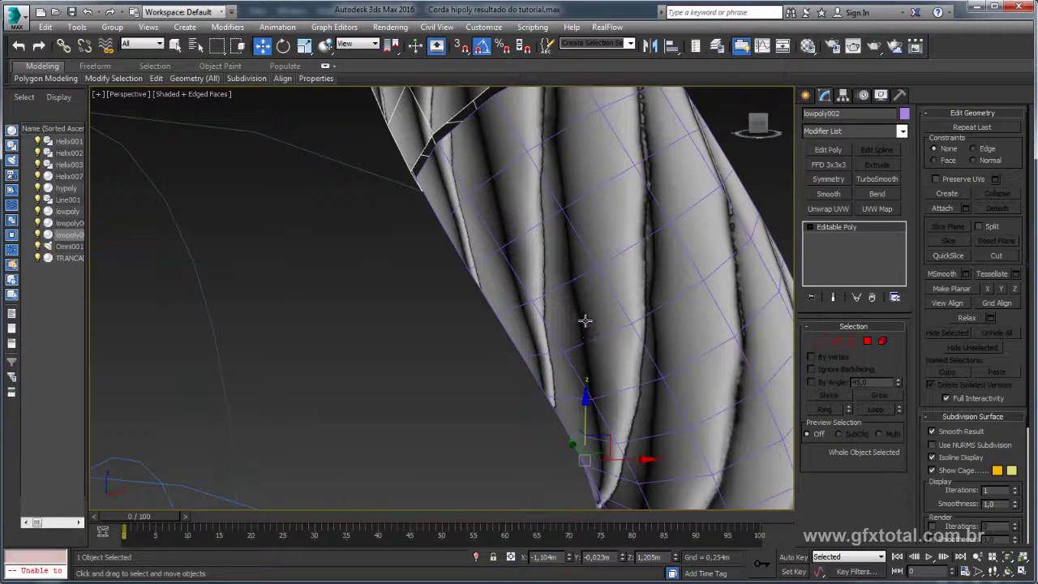
{"action": "scroll", "coordinate": [584, 321], "scroll_direction": "down", "scroll_amount": 2}
{"action": "left_click_drag", "start_coordinate": [586, 363], "coordinate": [576, 366]}
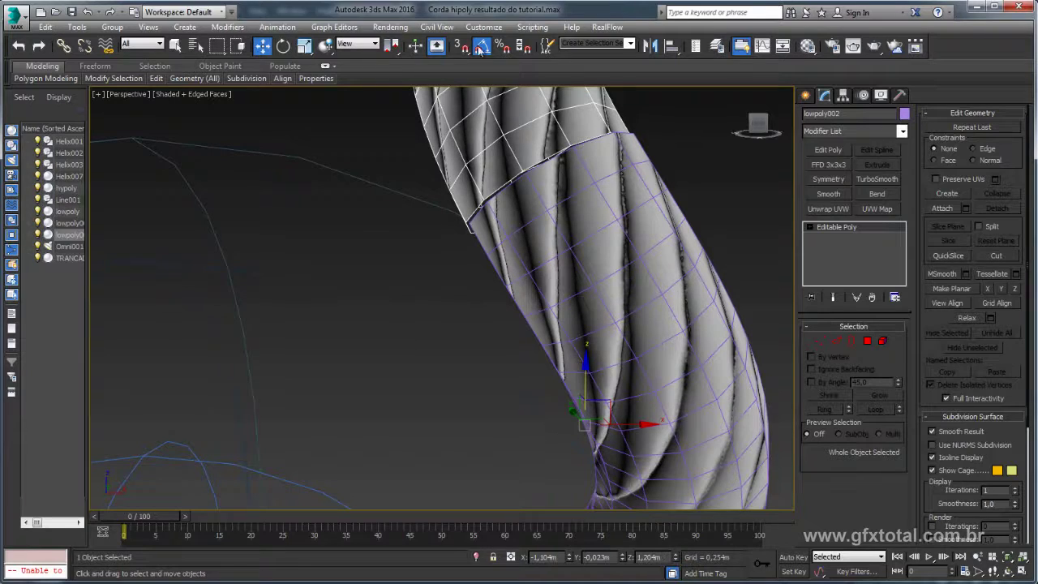
{"action": "key", "text": "e"}
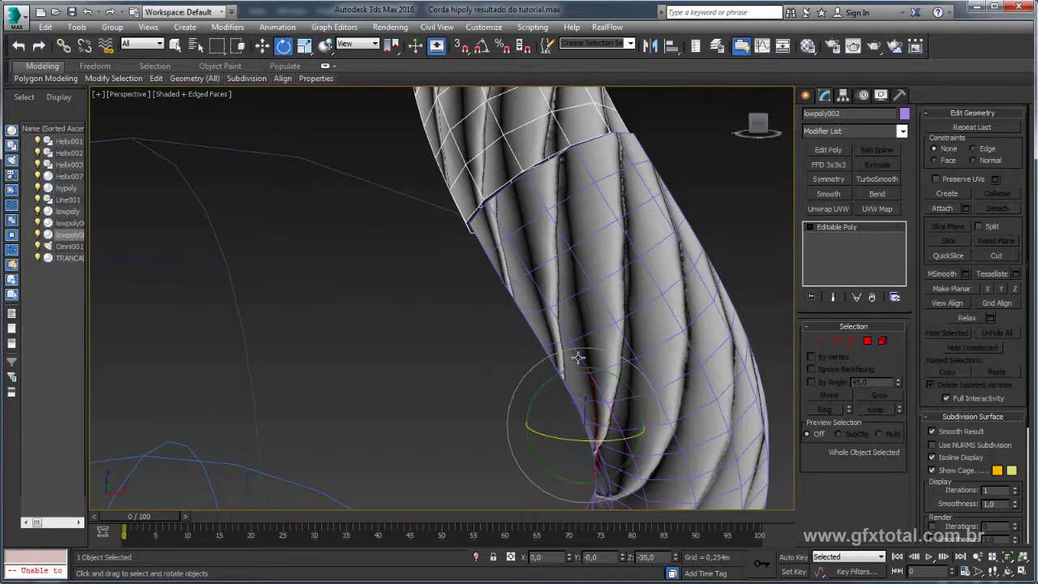
{"action": "left_click_drag", "start_coordinate": [568, 440], "coordinate": [567, 440]}
Clone a second segment upward, twist it to continue the spiral, and lower it on top.
{"action": "scroll", "coordinate": [599, 372], "scroll_direction": "down", "scroll_amount": 8}
{"action": "scroll", "coordinate": [557, 371], "scroll_direction": "down", "scroll_amount": 1}
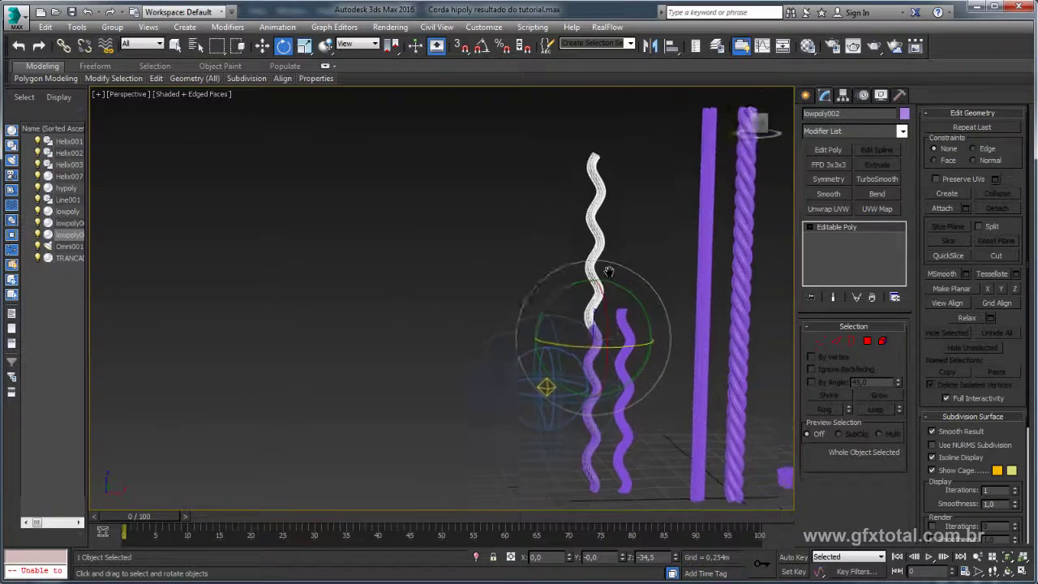
{"action": "scroll", "coordinate": [574, 300], "scroll_direction": "down", "scroll_amount": 1}
{"action": "key", "text": "w"}
{"action": "left_click_drag", "start_coordinate": [573, 300], "coordinate": [573, 128], "text": "shift"}
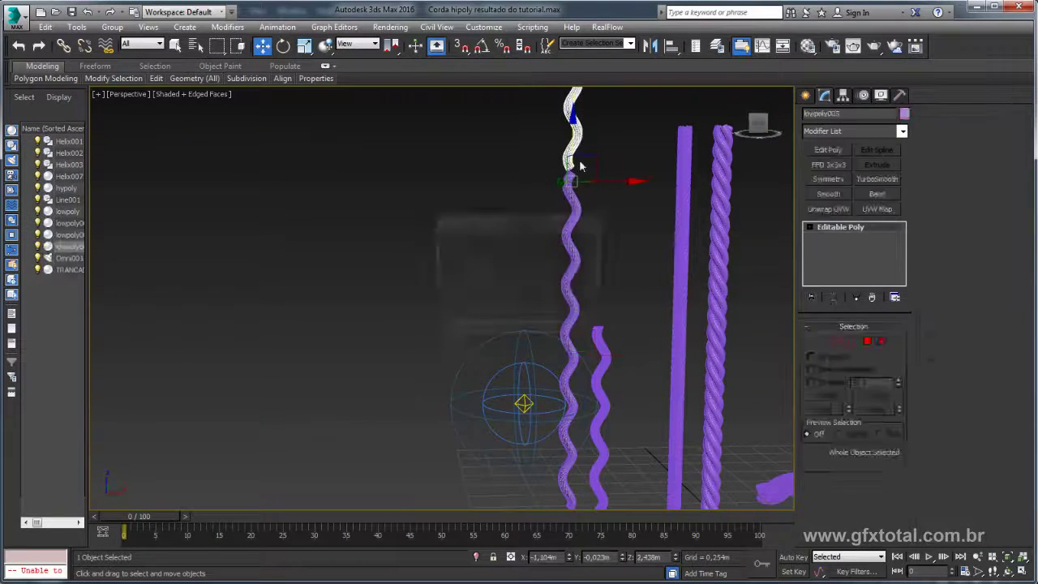
{"action": "left_click", "coordinate": [519, 353]}
{"action": "scroll", "coordinate": [569, 276], "scroll_direction": "up", "scroll_amount": 5}
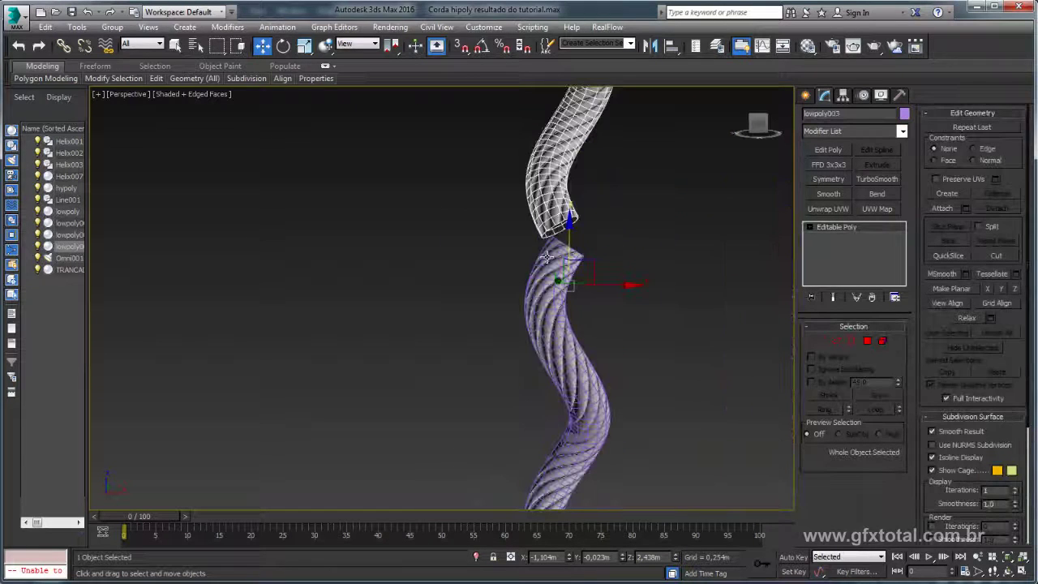
{"action": "key", "text": "e"}
{"action": "left_click_drag", "start_coordinate": [572, 289], "coordinate": [614, 272]}
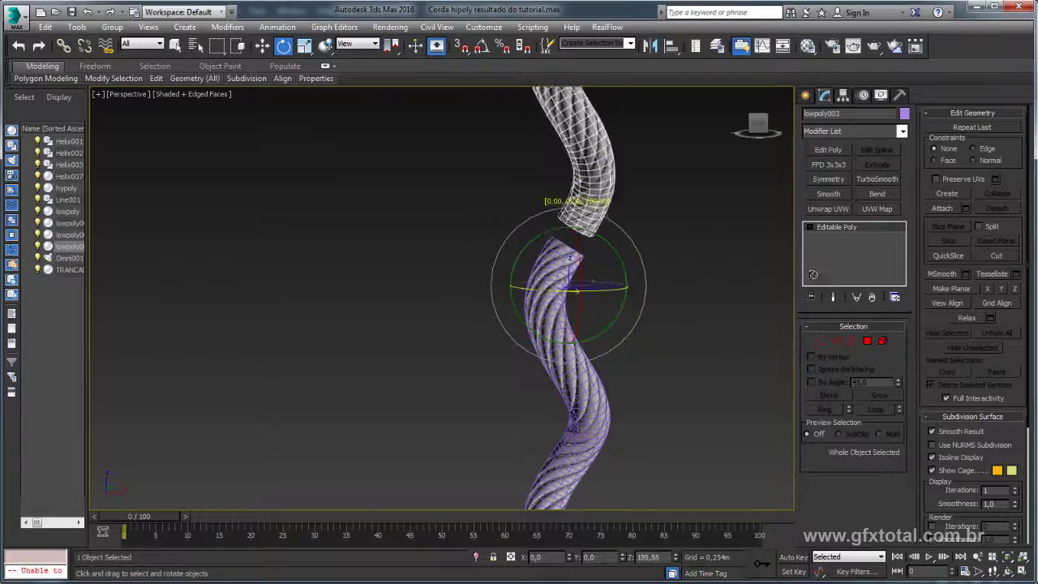
{"action": "key", "text": "w"}
{"action": "left_click_drag", "start_coordinate": [567, 236], "coordinate": [563, 243]}
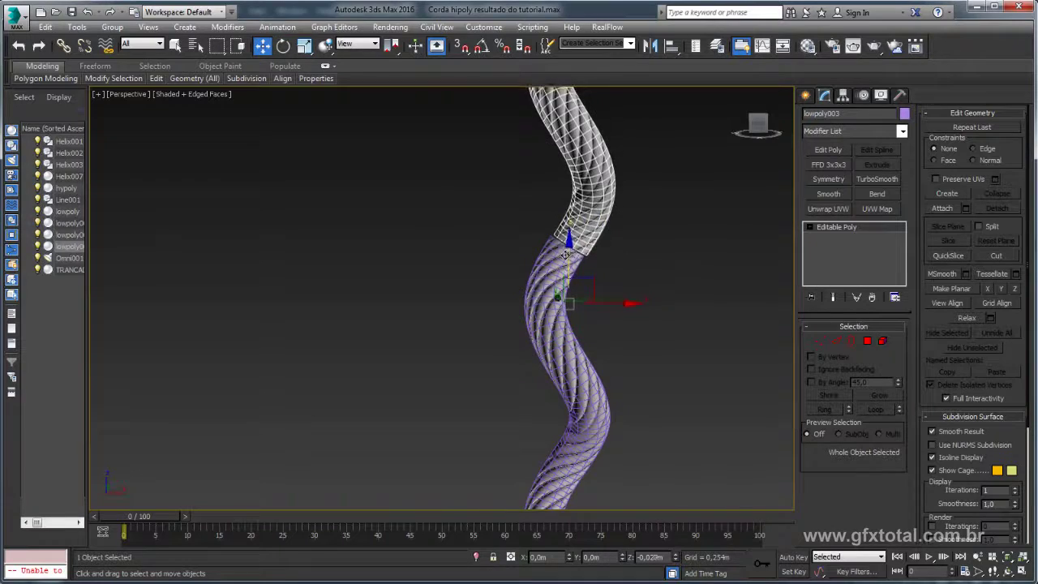
Fine-tune the second copy, lowpoly003, so its twist matches at the seam.
{"action": "scroll", "coordinate": [567, 308], "scroll_direction": "down", "scroll_amount": 3}
{"action": "mouse_move", "coordinate": [567, 308]}
{"action": "middle_mouse_down"}
{"action": "mouse_move", "coordinate": [492, 309]}
{"action": "mouse_move", "coordinate": [494, 393]}
{"action": "mouse_move", "coordinate": [474, 275]}
{"action": "middle_mouse_up"}
{"action": "scroll", "coordinate": [492, 308], "scroll_direction": "up", "scroll_amount": 4}
{"action": "key", "text": "e"}
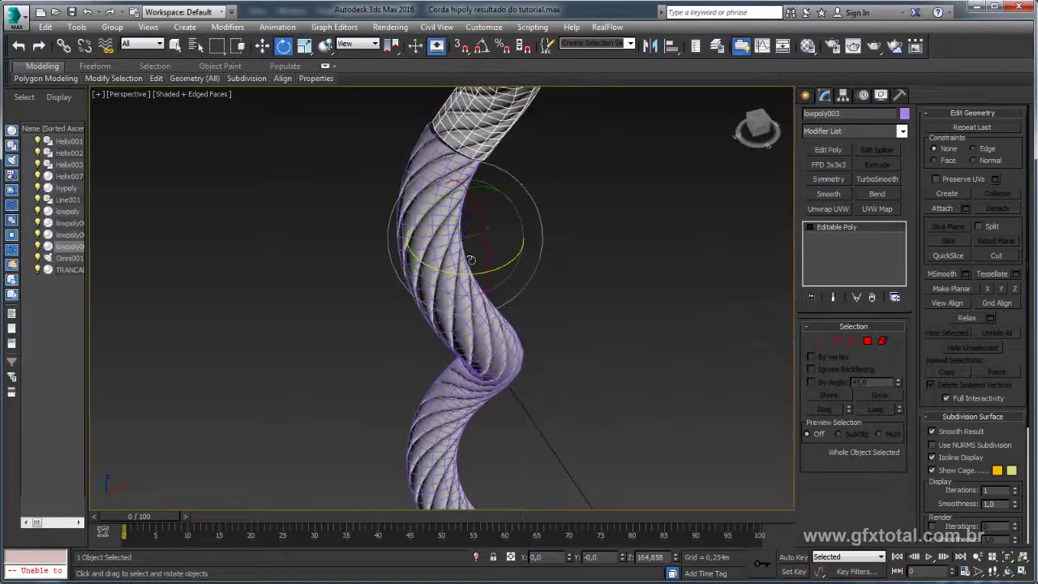
{"action": "left_click_drag", "start_coordinate": [466, 272], "coordinate": [468, 275]}
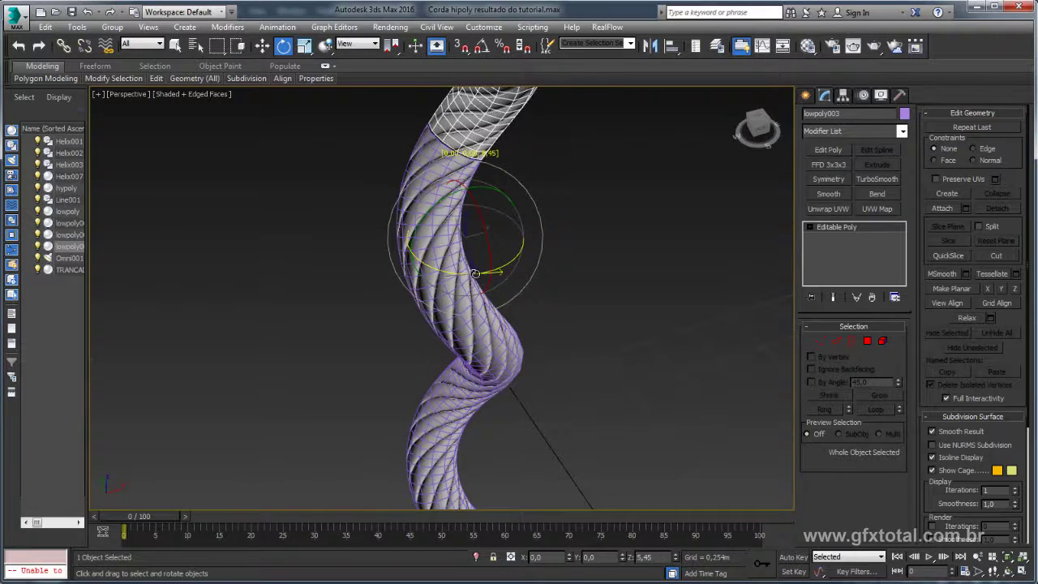
{"action": "scroll", "coordinate": [533, 348], "scroll_direction": "down", "scroll_amount": 5}
{"action": "middle_click_drag", "start_coordinate": [535, 349], "coordinate": [492, 289], "text": "alt"}
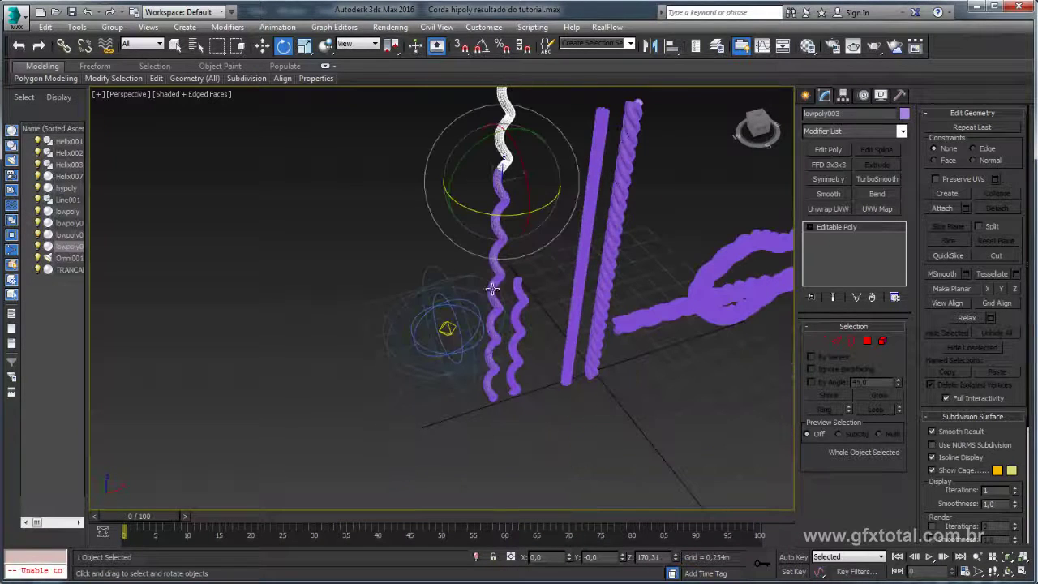
Attach the purple wavy strand to the rope segment mesh.
{"action": "left_click", "coordinate": [491, 290]}
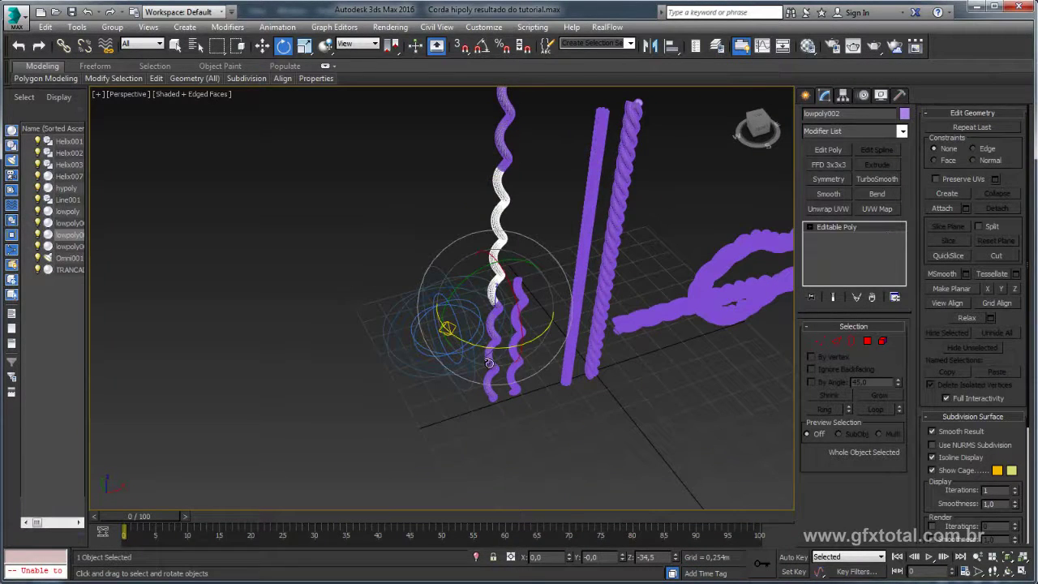
{"action": "left_click", "coordinate": [447, 328]}
{"action": "left_click", "coordinate": [487, 388]}
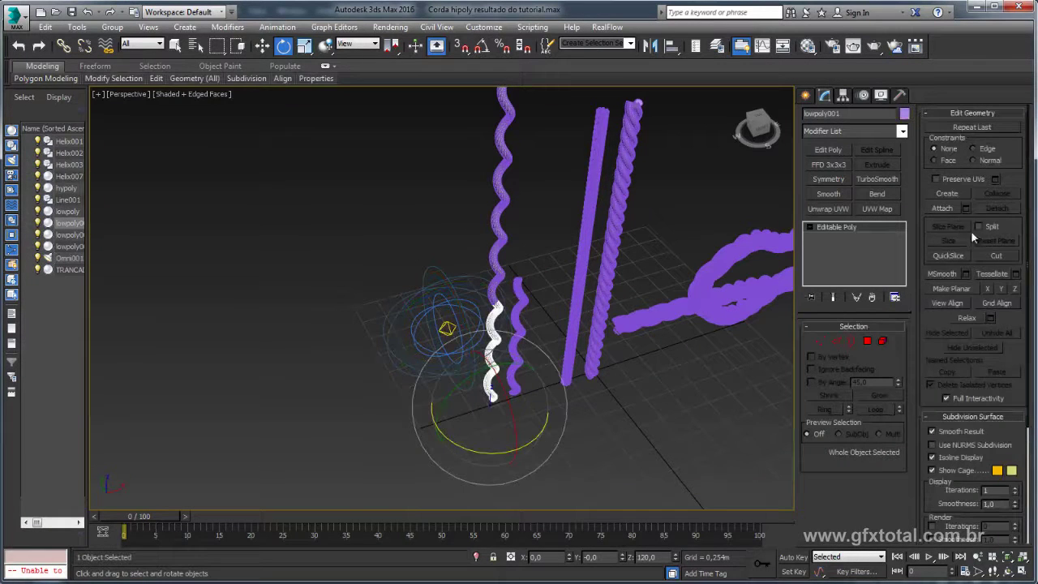
{"action": "left_click", "coordinate": [942, 208]}
{"action": "left_click", "coordinate": [500, 234]}
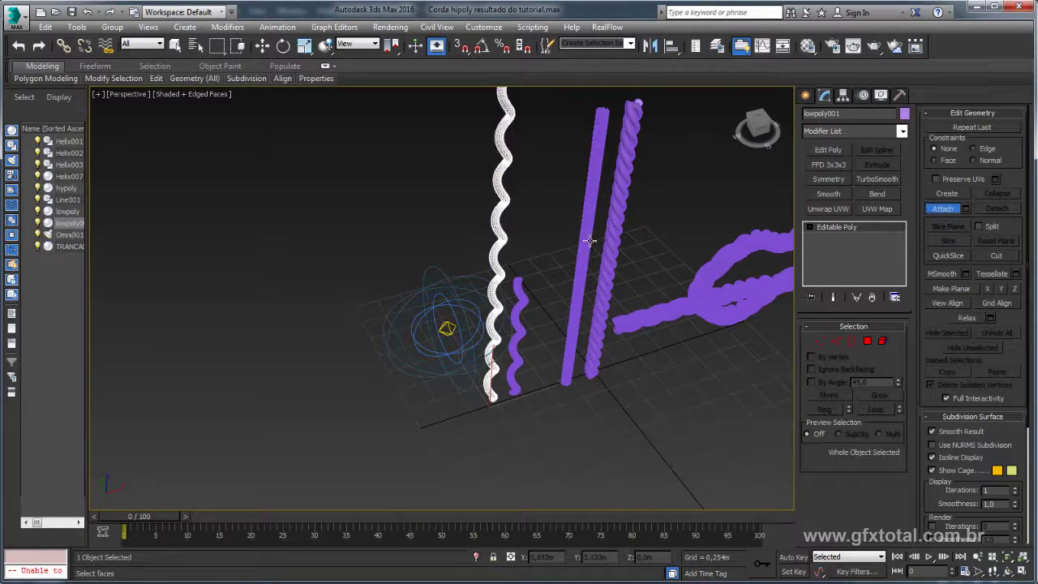
Select the border ring at the segment seam and weld its vertices.
{"action": "left_click", "coordinate": [852, 341]}
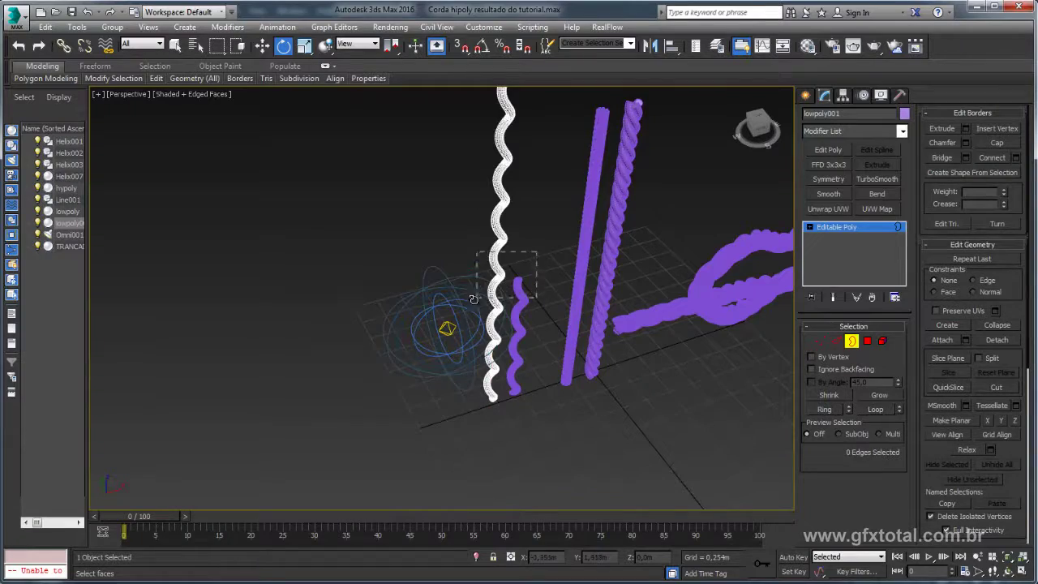
{"action": "left_click_drag", "start_coordinate": [536, 253], "coordinate": [474, 299]}
{"action": "key", "text": "z"}
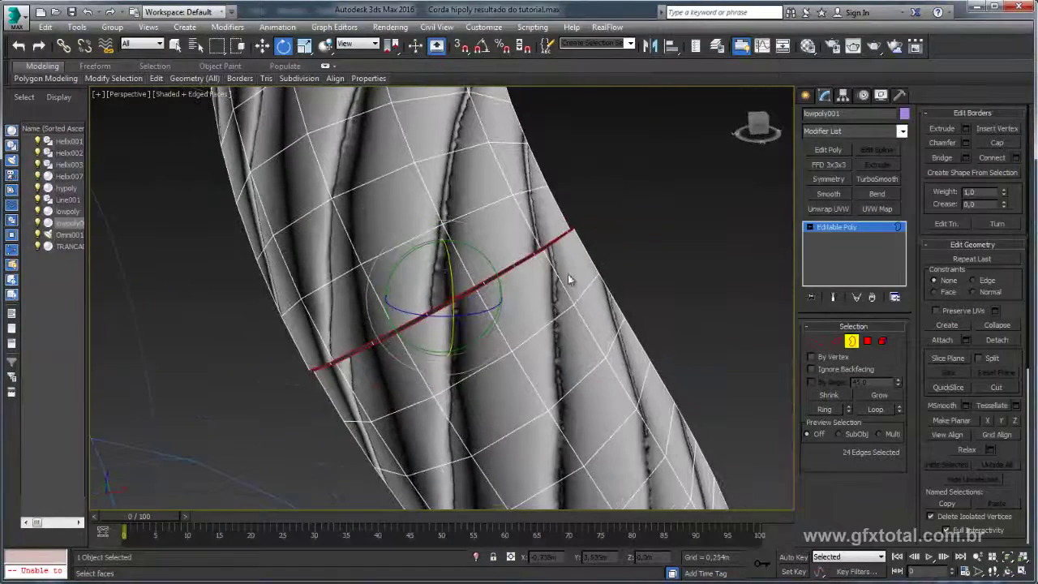
{"action": "middle_click_drag", "start_coordinate": [568, 276], "coordinate": [595, 285], "text": "alt"}
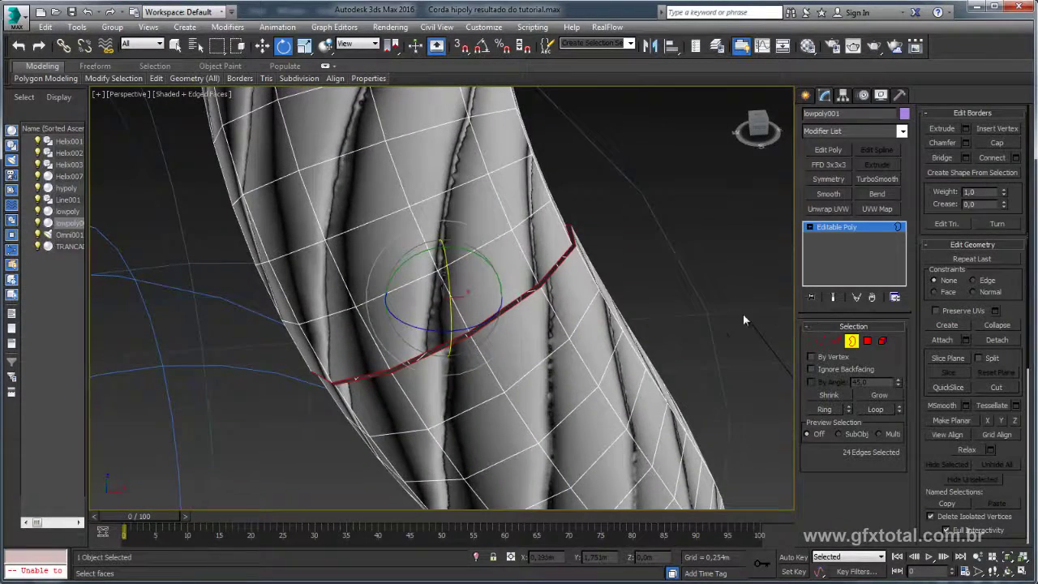
{"action": "left_click", "coordinate": [819, 342], "text": "ctrl"}
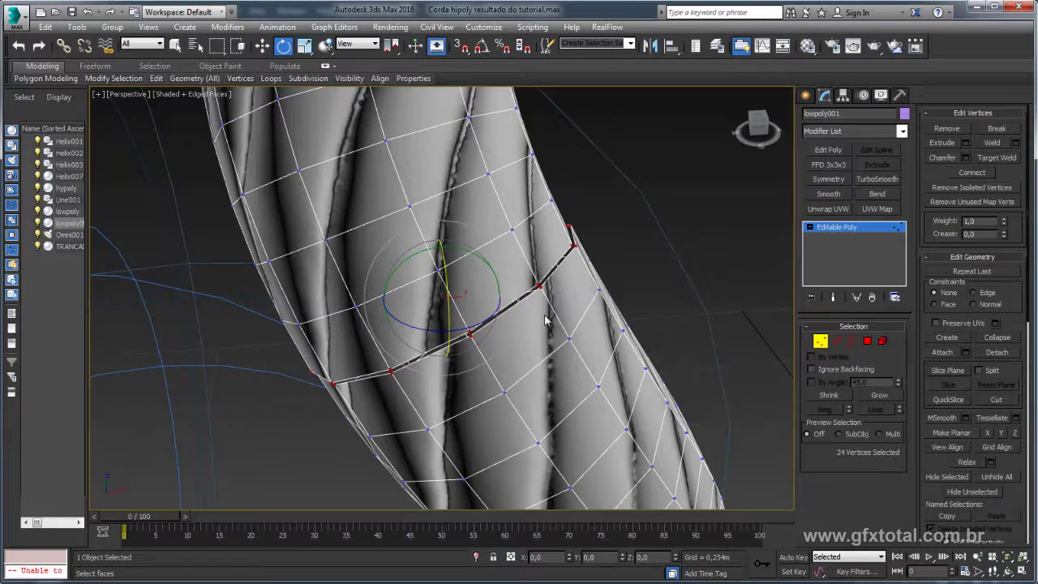
{"action": "left_click", "coordinate": [1015, 142]}
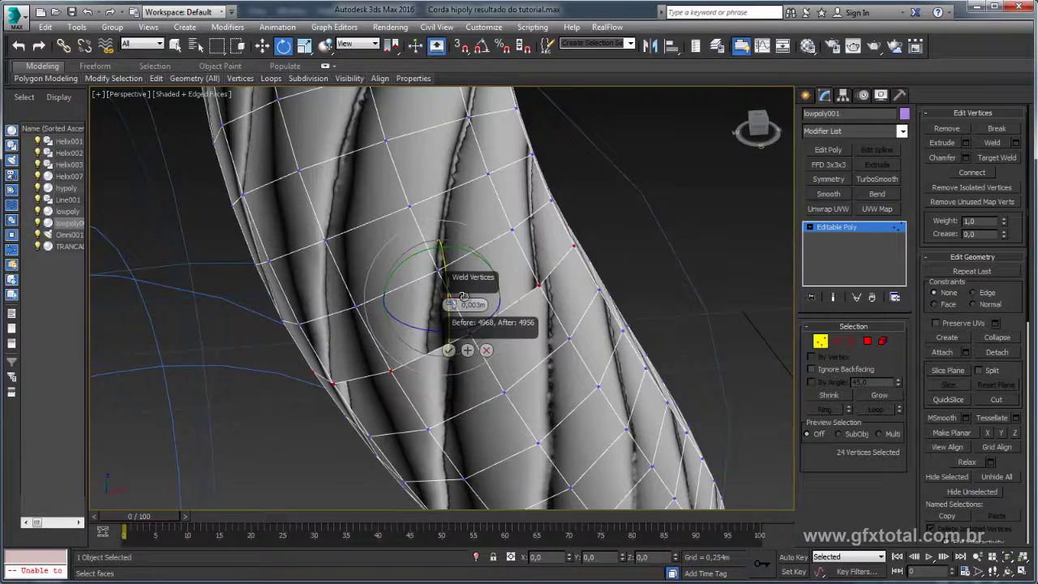
{"action": "left_click", "coordinate": [448, 351]}
{"action": "scroll", "coordinate": [558, 283], "scroll_direction": "down", "scroll_amount": 10}
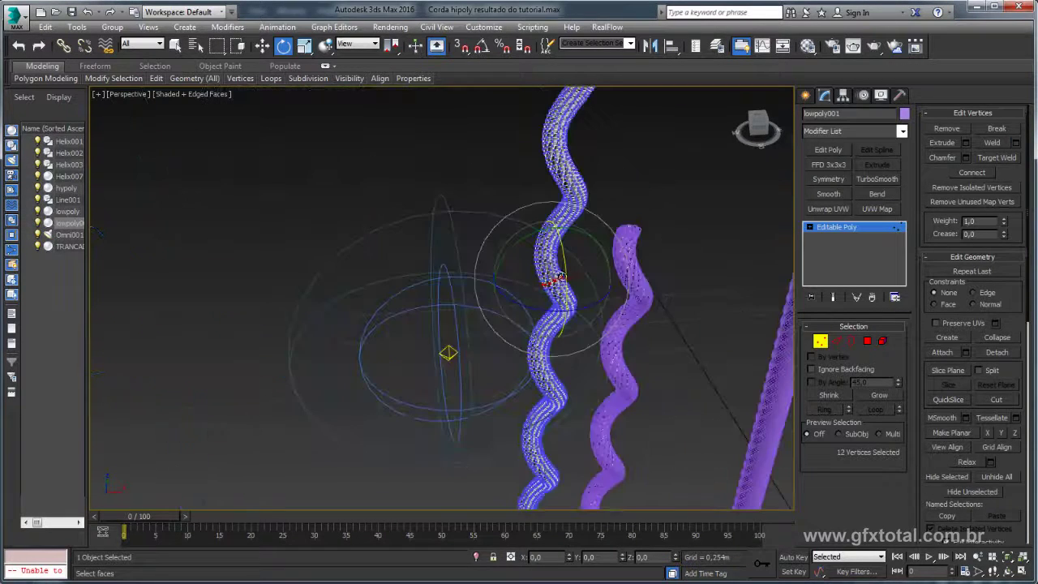
Weld the remaining gap vertices and return to whole-object level.
{"action": "key", "text": "3"}
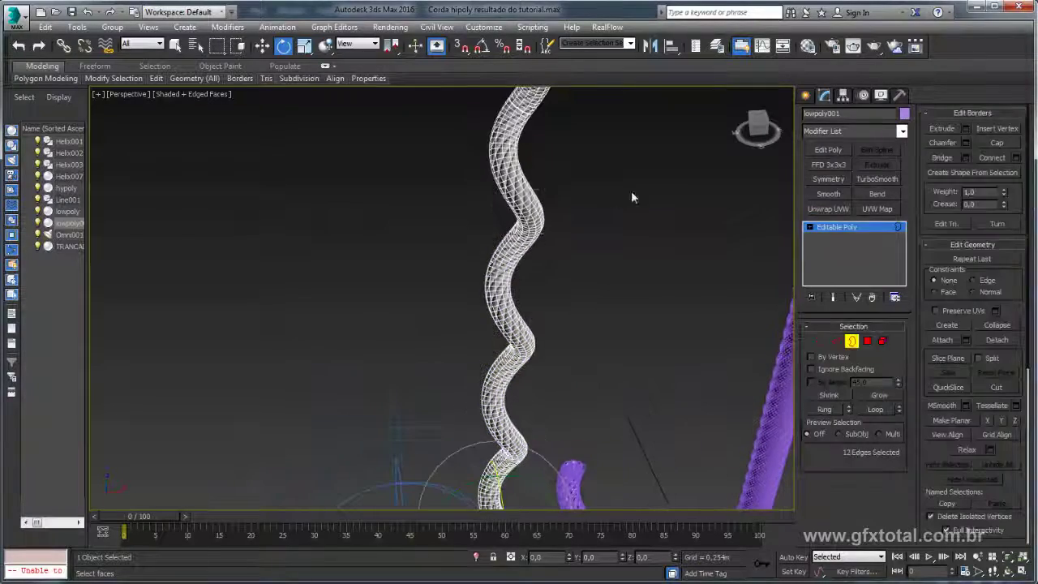
{"action": "scroll", "coordinate": [539, 165], "scroll_direction": "up", "scroll_amount": 3}
{"action": "key", "text": "z"}
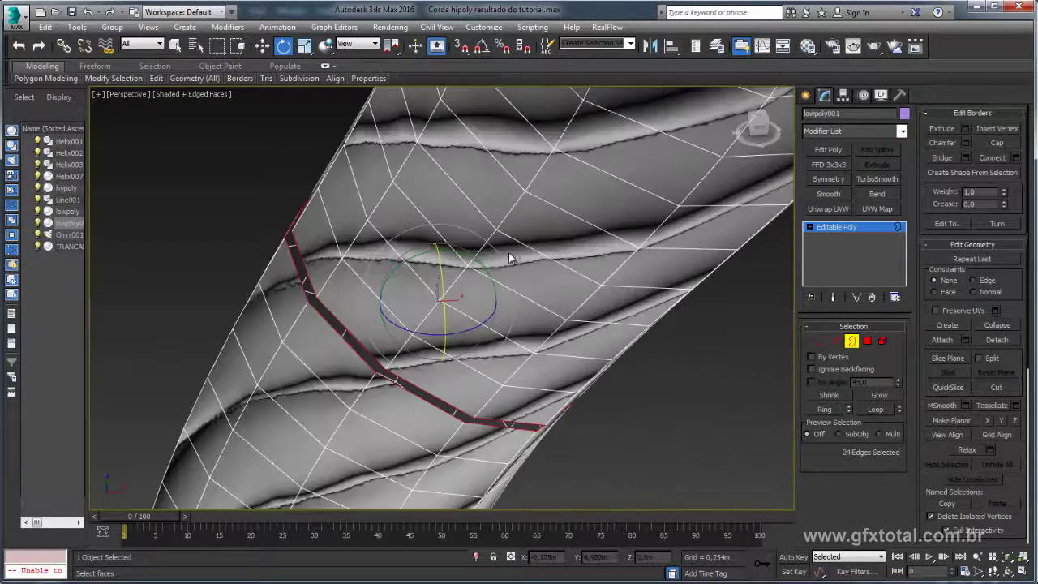
{"action": "left_click", "coordinate": [820, 342]}
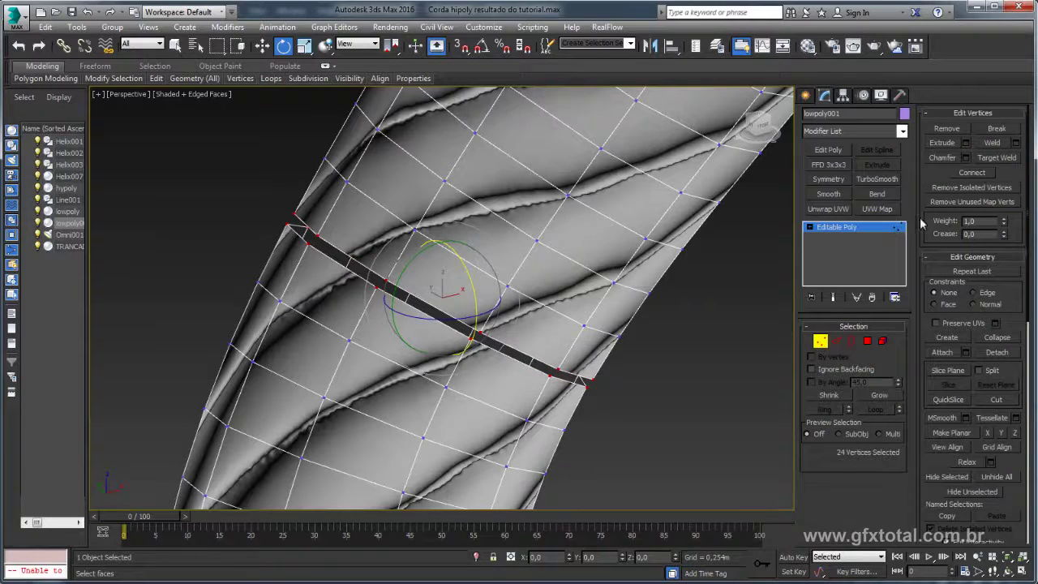
{"action": "left_click", "coordinate": [1016, 143]}
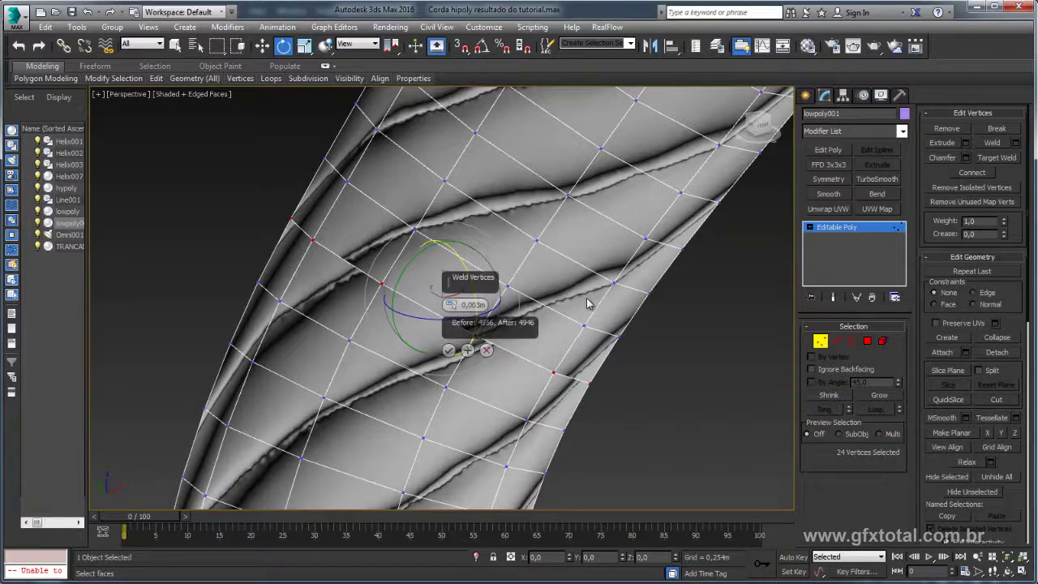
{"action": "left_click", "coordinate": [463, 324]}
{"action": "left_click", "coordinate": [823, 229]}
{"action": "scroll", "coordinate": [582, 256], "scroll_direction": "down", "scroll_amount": 10}
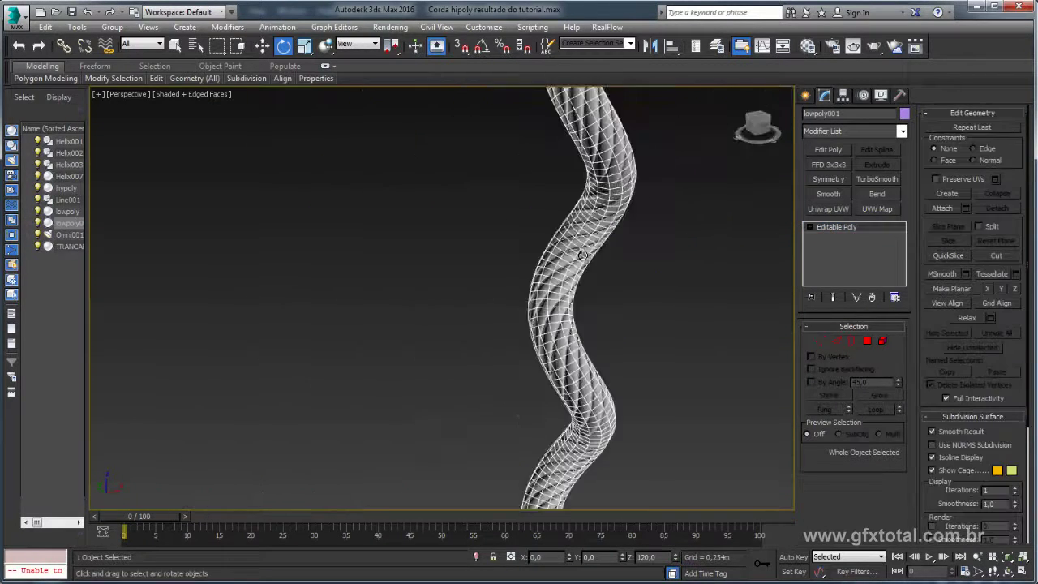
{"action": "mouse_move", "coordinate": [582, 256]}
{"action": "middle_mouse_down", "text": "alt"}
{"action": "mouse_move", "coordinate": [600, 424]}
{"action": "mouse_move", "coordinate": [614, 265]}
{"action": "mouse_move", "coordinate": [602, 338]}
{"action": "mouse_move", "coordinate": [570, 226]}
{"action": "mouse_move", "coordinate": [535, 324]}
{"action": "mouse_move", "coordinate": [535, 299]}
{"action": "mouse_move", "coordinate": [519, 280]}
{"action": "mouse_move", "coordinate": [477, 272]}
{"action": "mouse_move", "coordinate": [507, 283]}
{"action": "middle_mouse_up", "text": "alt"}
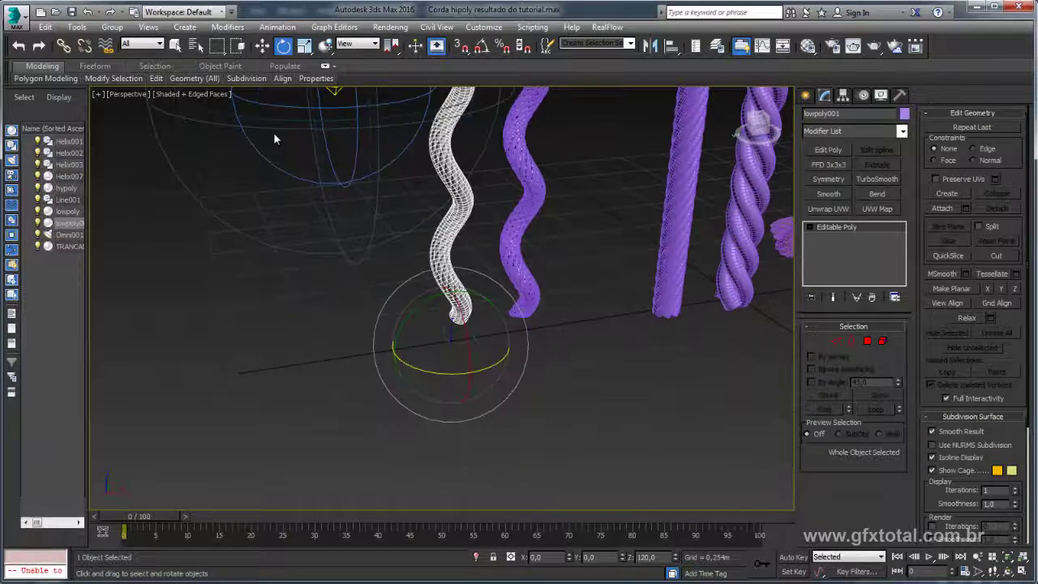
Array the strand into 3 copies rotated 360° total about Z, with Type set to Copy.
{"action": "left_click", "coordinate": [80, 30]}
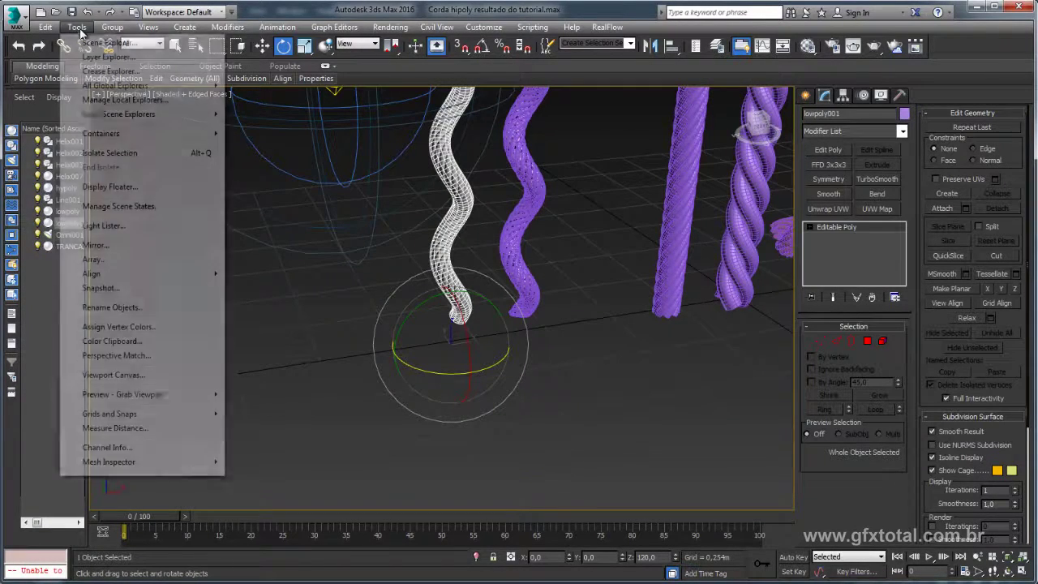
{"action": "left_click", "coordinate": [121, 259]}
{"action": "left_click", "coordinate": [674, 344]}
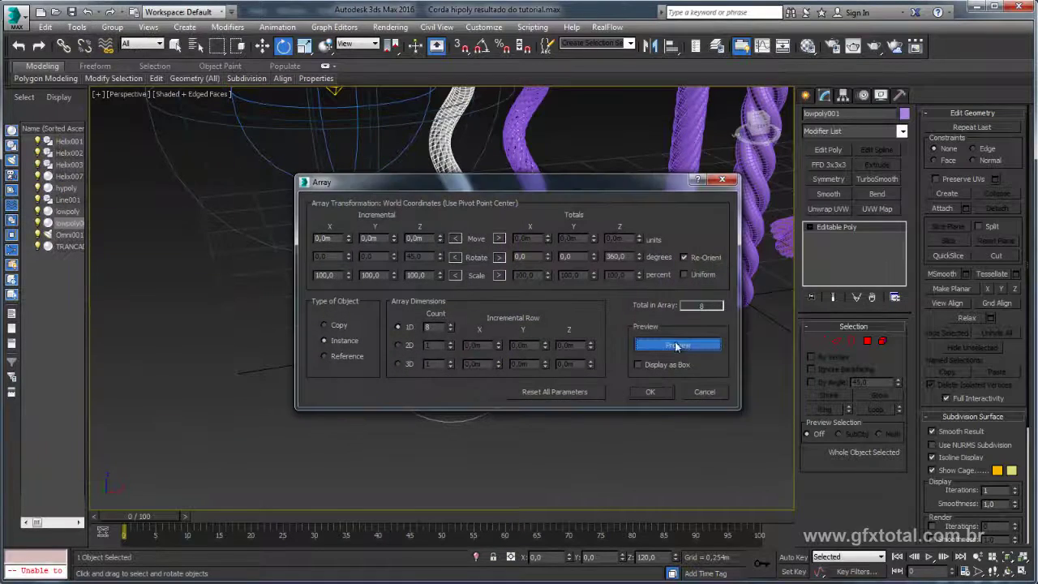
{"action": "left_click_drag", "start_coordinate": [500, 176], "coordinate": [770, 170]}
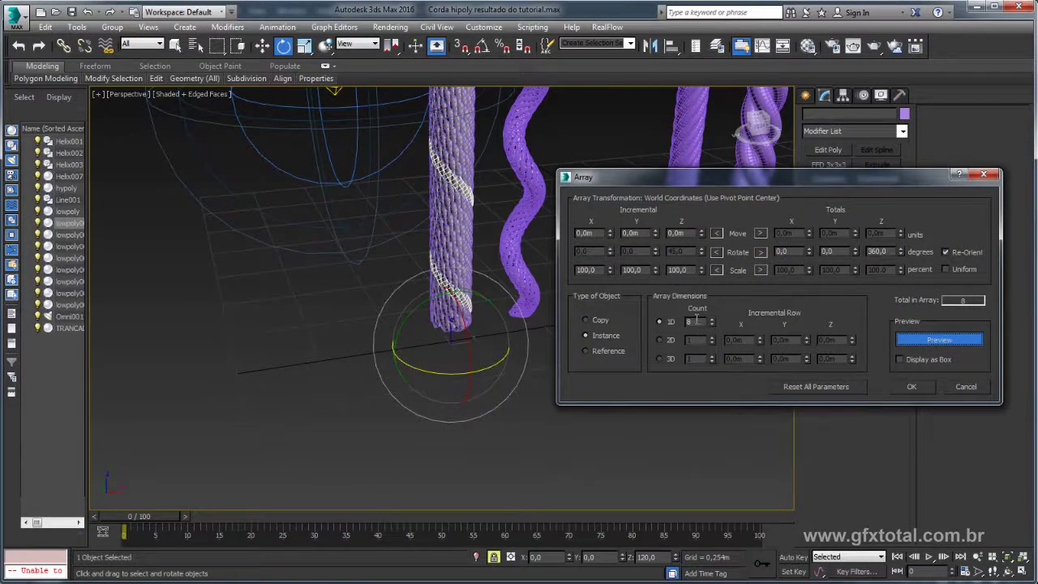
{"action": "type", "text": "3"}
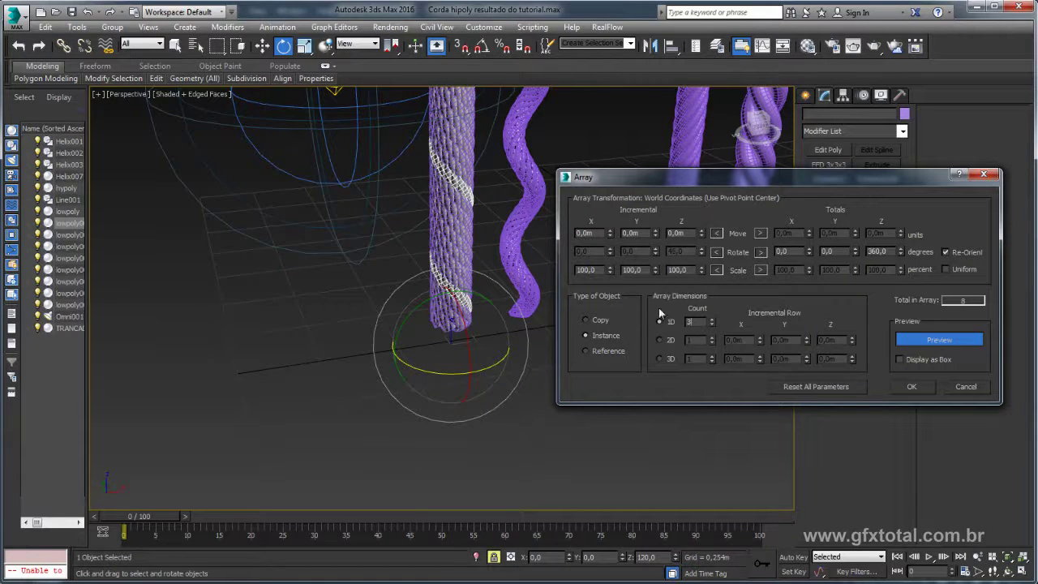
{"action": "left_click", "coordinate": [591, 320]}
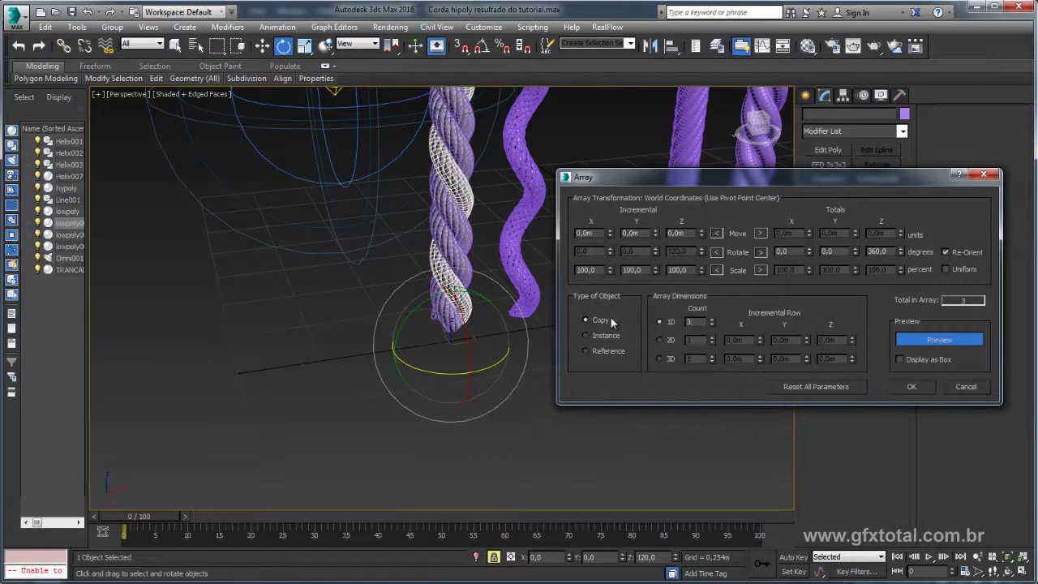
{"action": "left_click", "coordinate": [913, 389]}
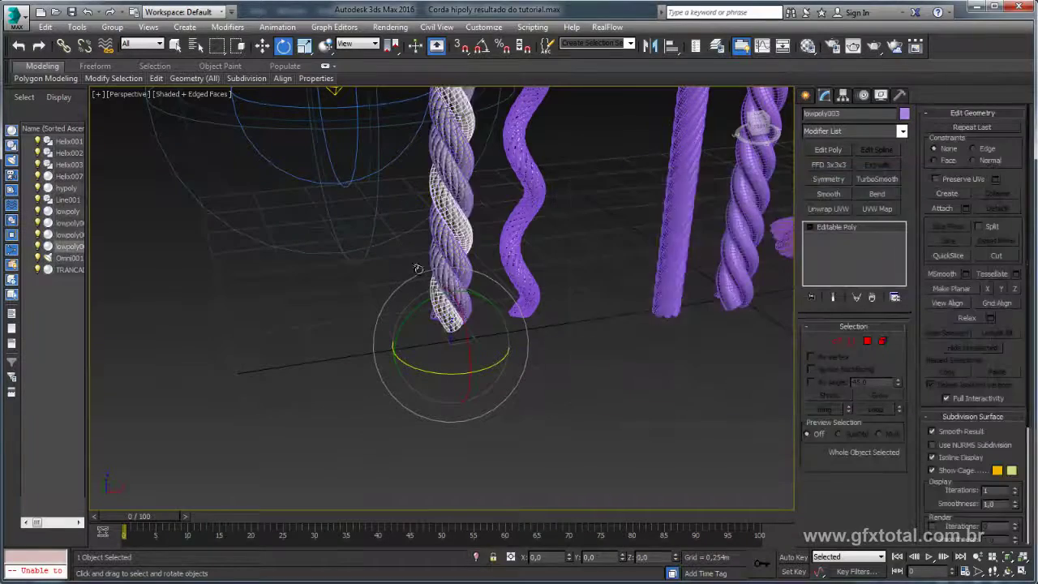
Select another braid strand and combine the strands into a single rope object.
{"action": "middle_click_drag", "start_coordinate": [454, 324], "coordinate": [478, 310], "text": "alt"}
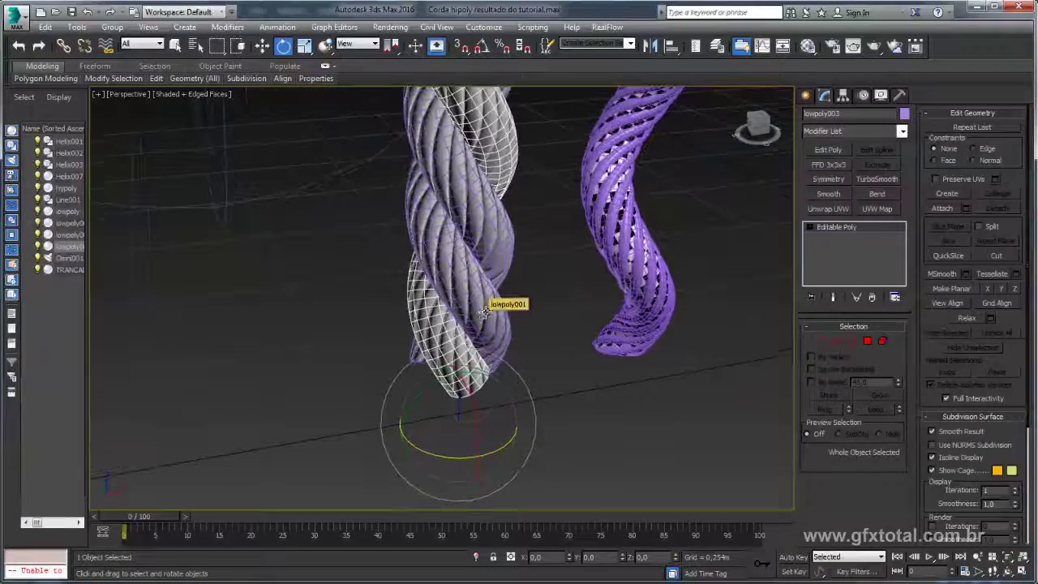
{"action": "left_click", "coordinate": [433, 347]}
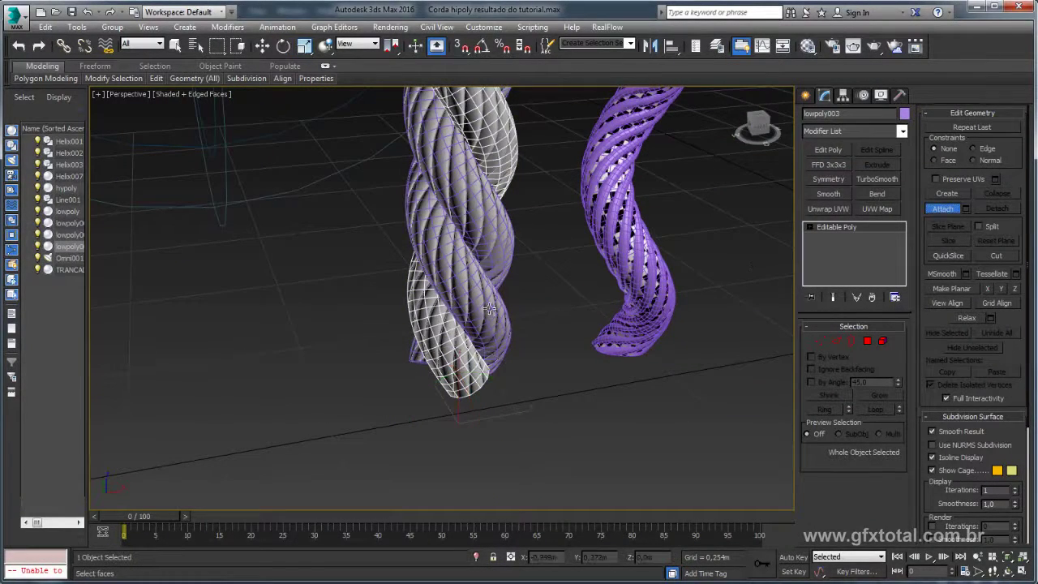
{"action": "key", "text": "ctrl+z"}
{"action": "mouse_move", "coordinate": [782, 262]}
{"action": "middle_mouse_down", "text": "alt"}
{"action": "mouse_move", "coordinate": [614, 257]}
{"action": "mouse_move", "coordinate": [563, 325]}
{"action": "mouse_move", "coordinate": [595, 289]}
{"action": "mouse_move", "coordinate": [561, 307]}
{"action": "middle_mouse_up", "text": "alt"}
Cancel attaching the knot and select only the knot spline Line001.
{"action": "left_click", "coordinate": [332, 282]}
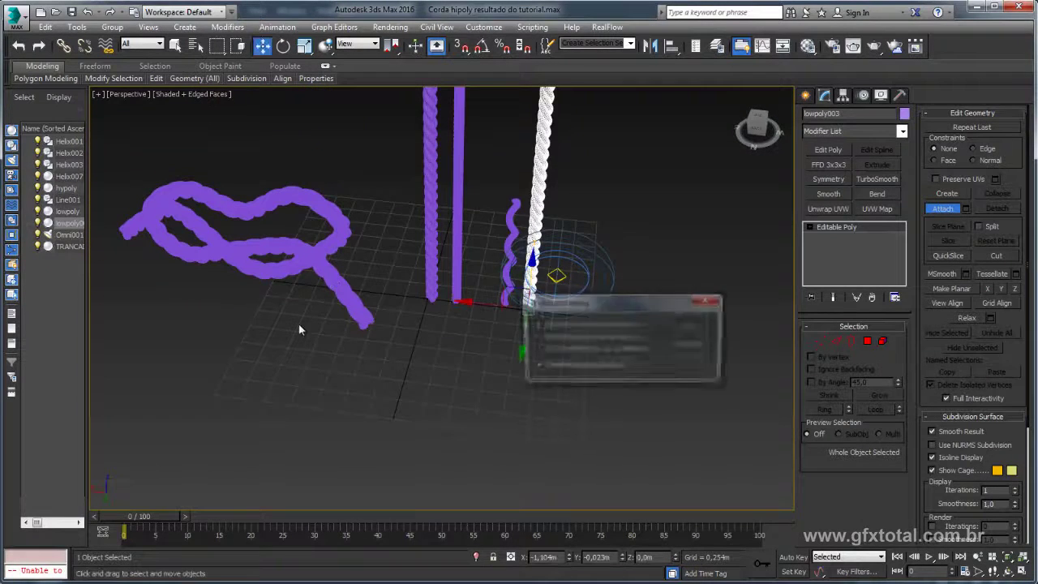
{"action": "left_click", "coordinate": [705, 343]}
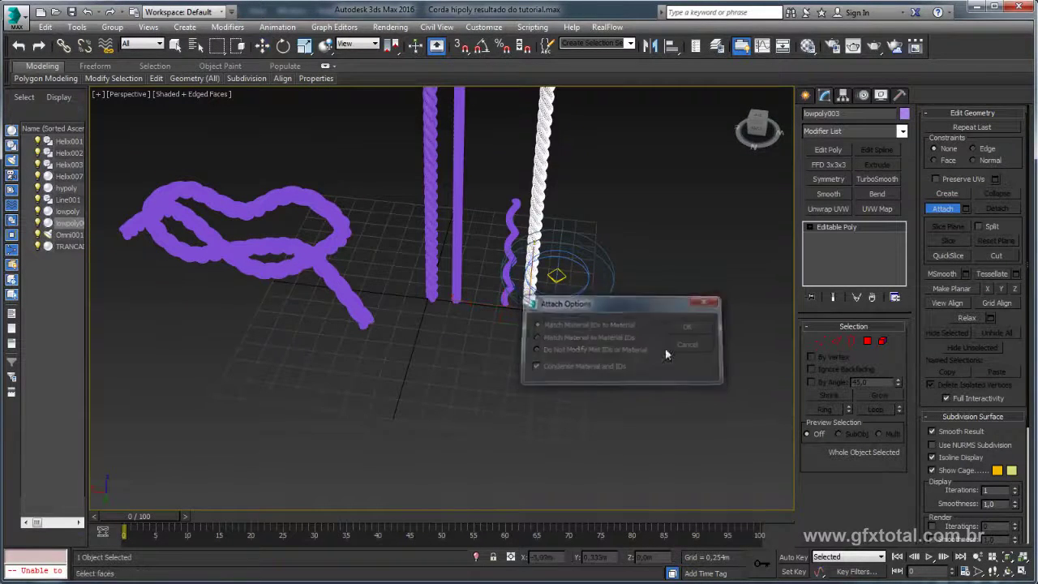
{"action": "left_click", "coordinate": [471, 326]}
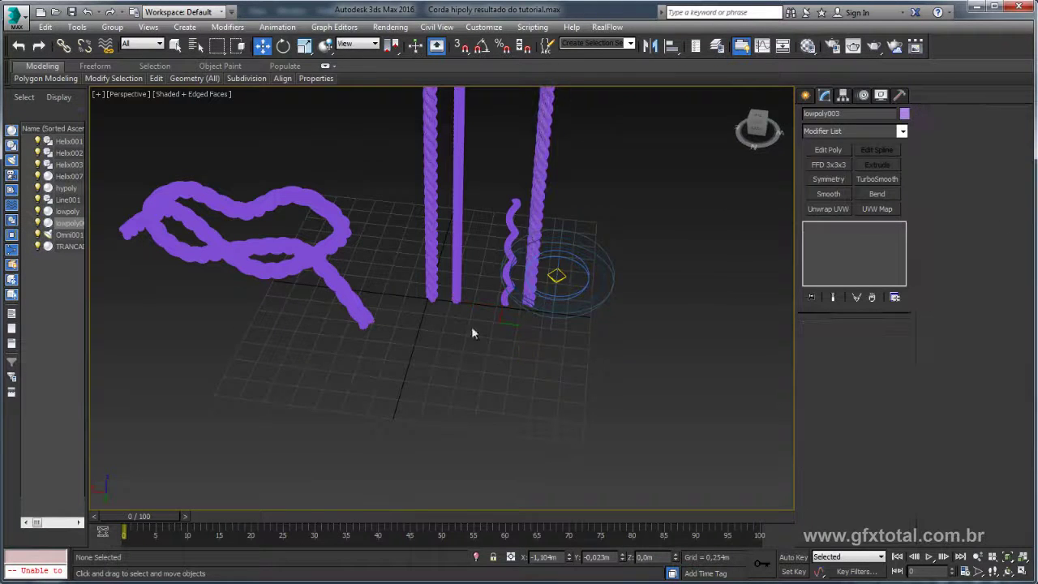
{"action": "left_click", "coordinate": [356, 317]}
{"action": "middle_click_drag", "start_coordinate": [357, 318], "coordinate": [326, 267], "text": "alt"}
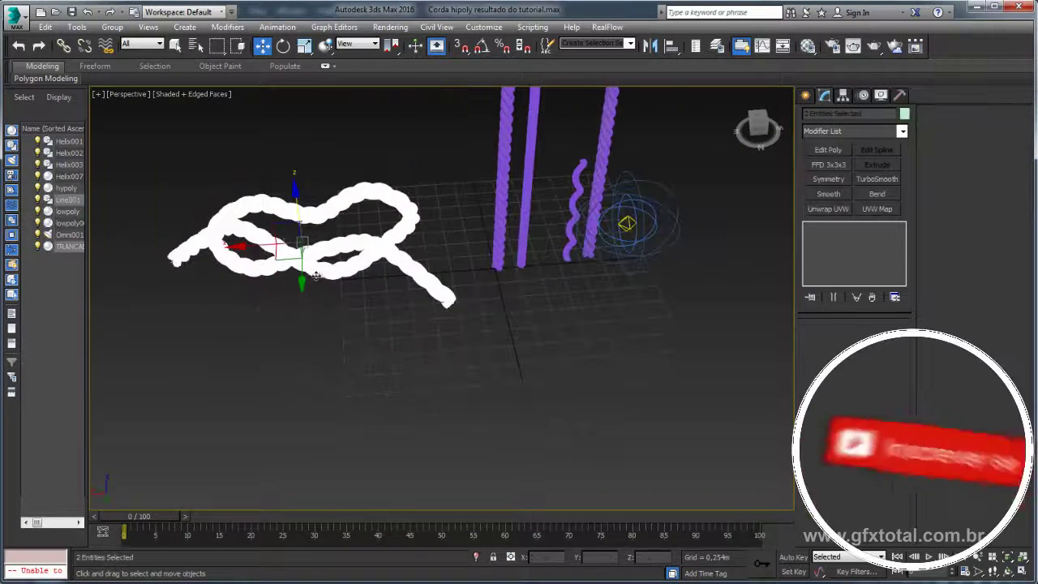
{"action": "left_click", "coordinate": [325, 280]}
Shift-clone Line001 to the right as the copy Line002.
{"action": "scroll", "coordinate": [327, 283], "scroll_direction": "down", "scroll_amount": 2}
{"action": "scroll", "coordinate": [331, 283], "scroll_direction": "down", "scroll_amount": 2}
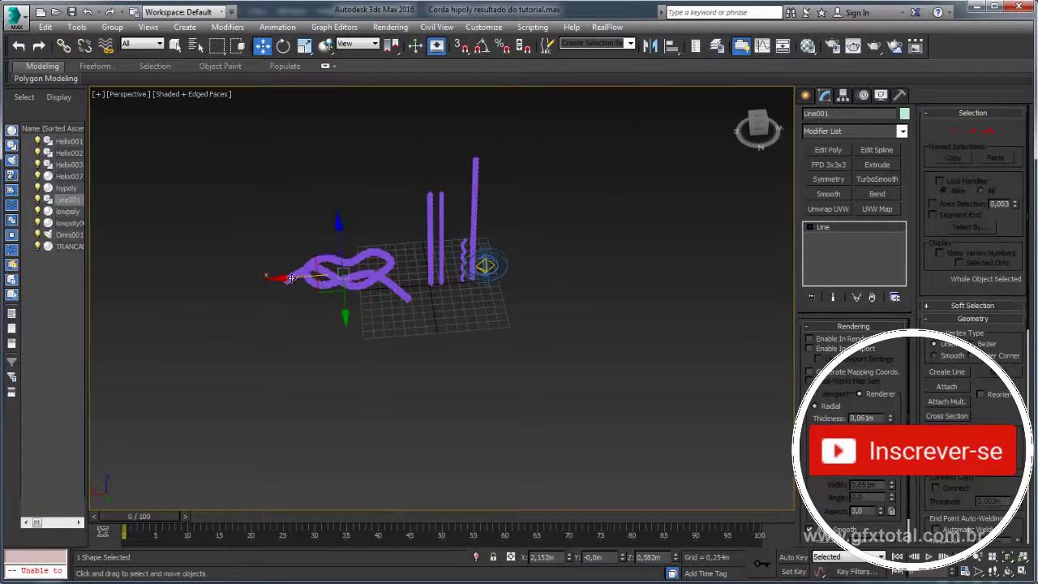
{"action": "left_click_drag", "start_coordinate": [333, 283], "coordinate": [602, 266], "text": "shift"}
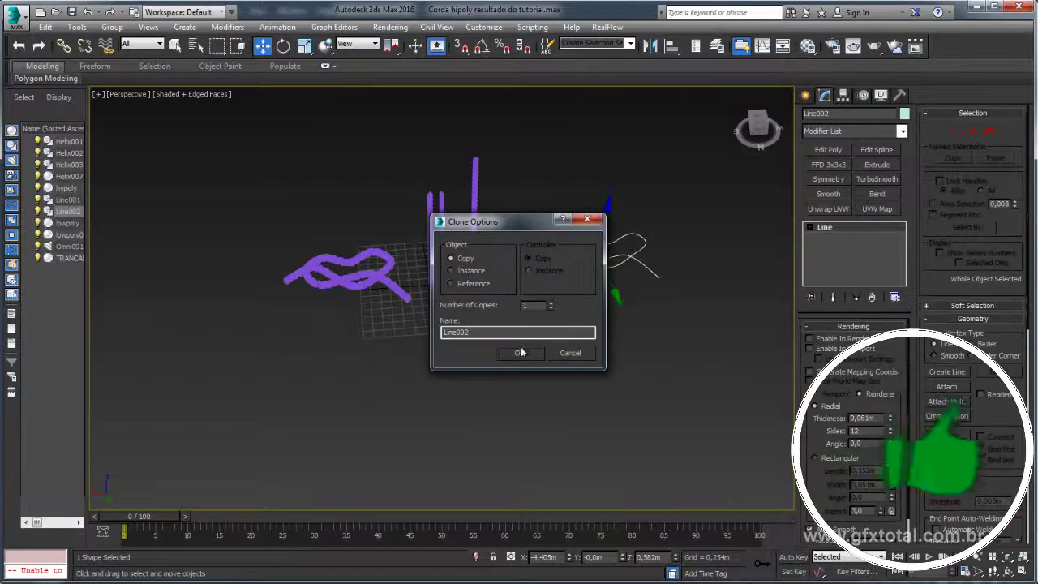
{"action": "left_click", "coordinate": [518, 353]}
{"action": "scroll", "coordinate": [509, 301], "scroll_direction": "up", "scroll_amount": 3}
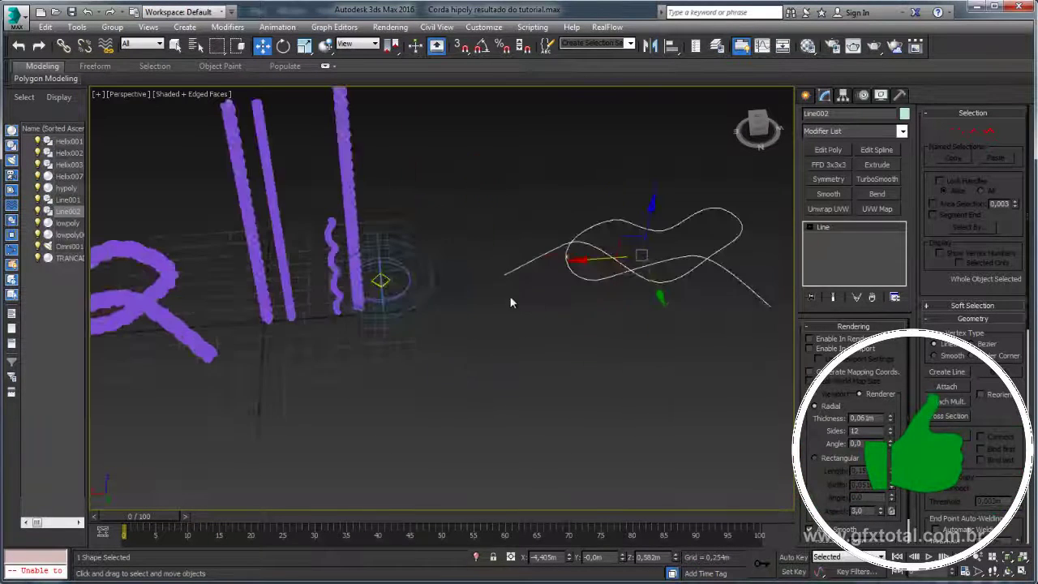
Move the braided rope lowpoly003 to the right along X.
{"action": "left_click", "coordinate": [361, 223]}
{"action": "left_click_drag", "start_coordinate": [292, 313], "coordinate": [403, 313]}
{"action": "middle_click_drag", "start_coordinate": [404, 313], "coordinate": [549, 348], "text": "alt"}
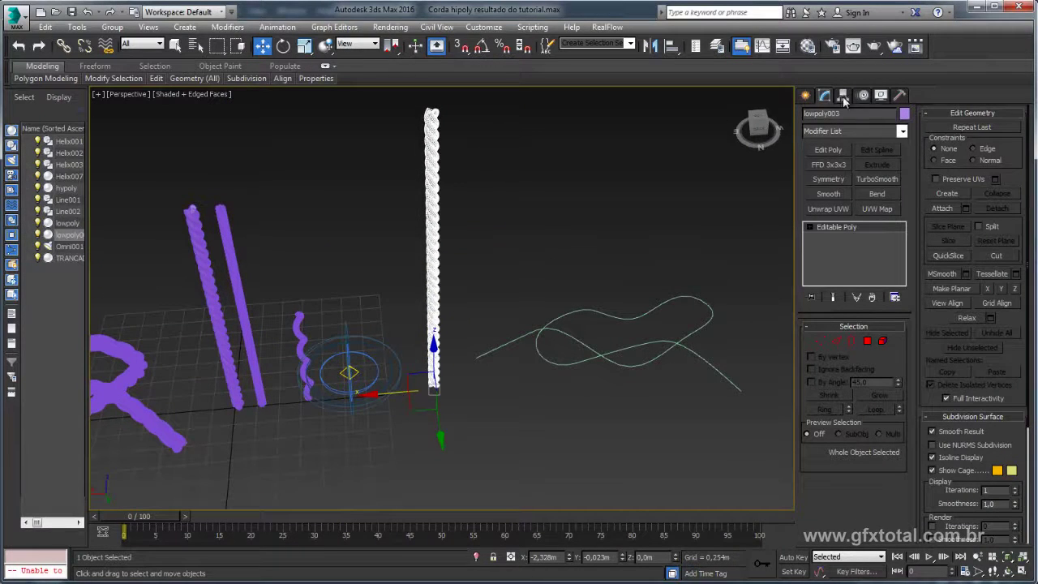
{"action": "left_click", "coordinate": [902, 132]}
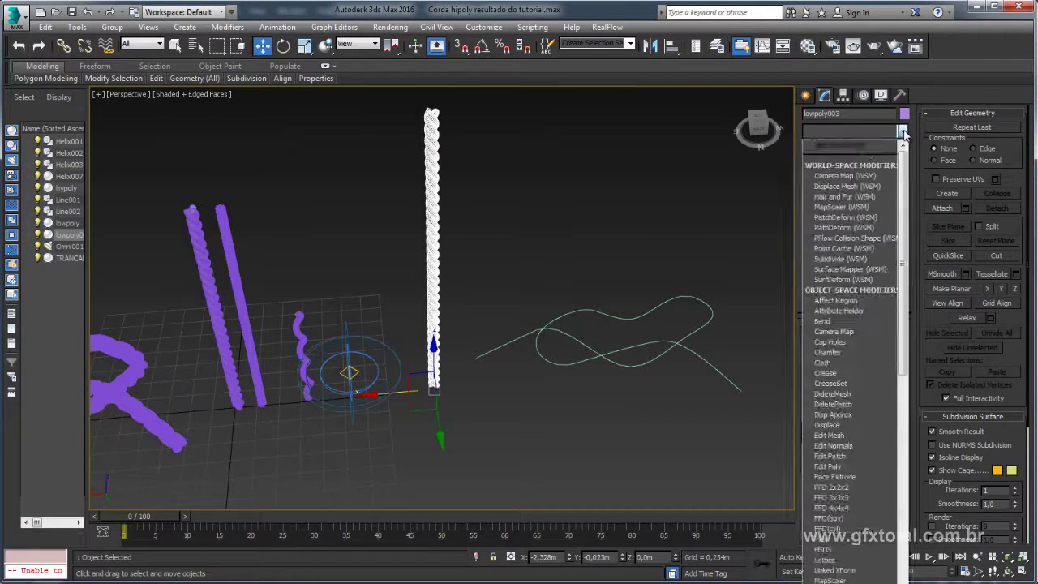
{"action": "left_click", "coordinate": [846, 217]}
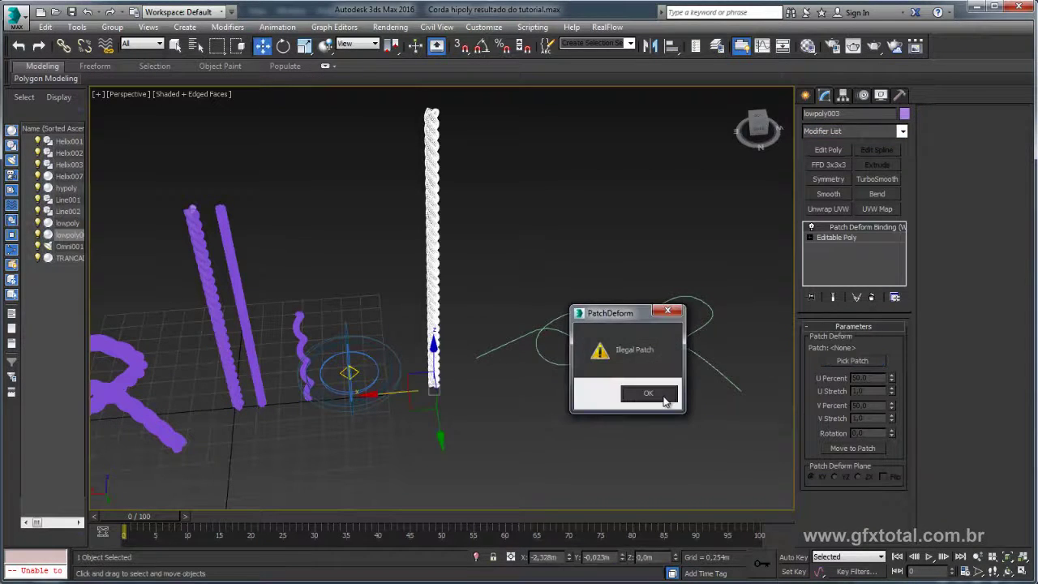
{"action": "middle_click_drag", "start_coordinate": [657, 403], "coordinate": [454, 340]}
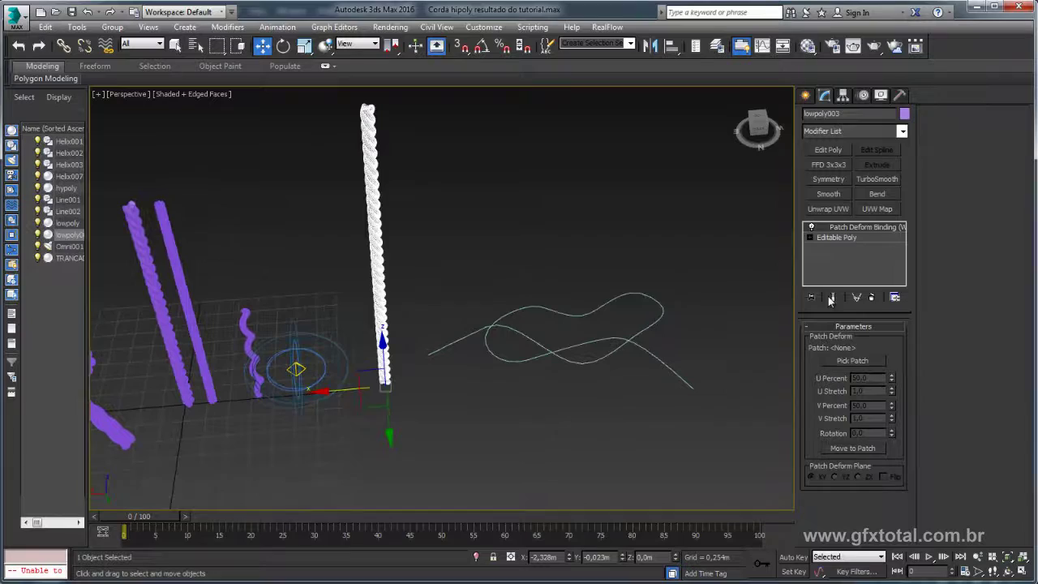
{"action": "left_click", "coordinate": [872, 298]}
{"action": "left_click", "coordinate": [901, 131]}
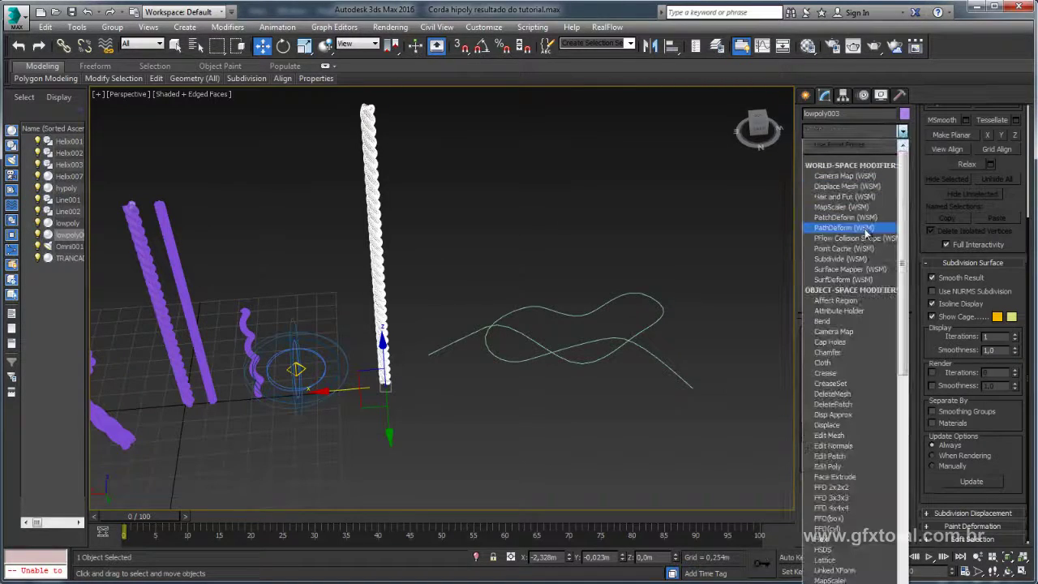